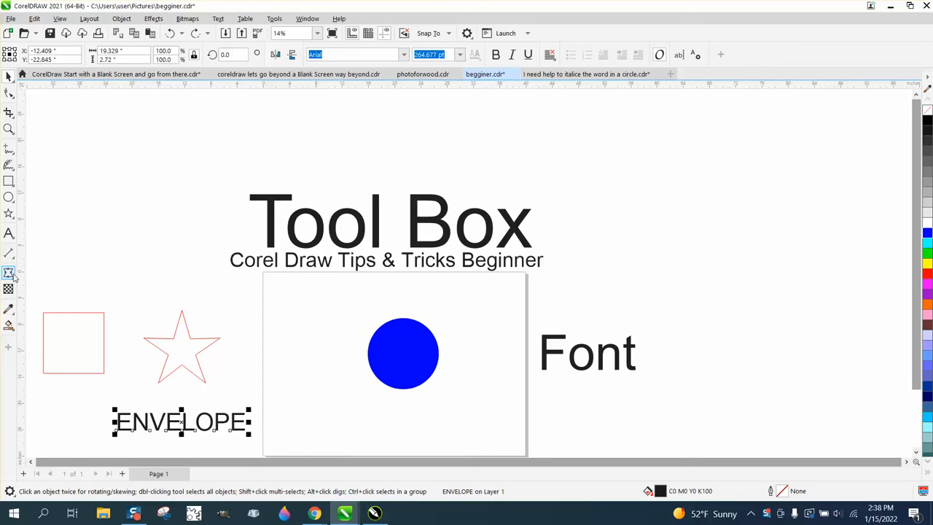
{"action": "left_click", "coordinate": [13, 281]}
{"action": "left_click", "coordinate": [37, 271]}
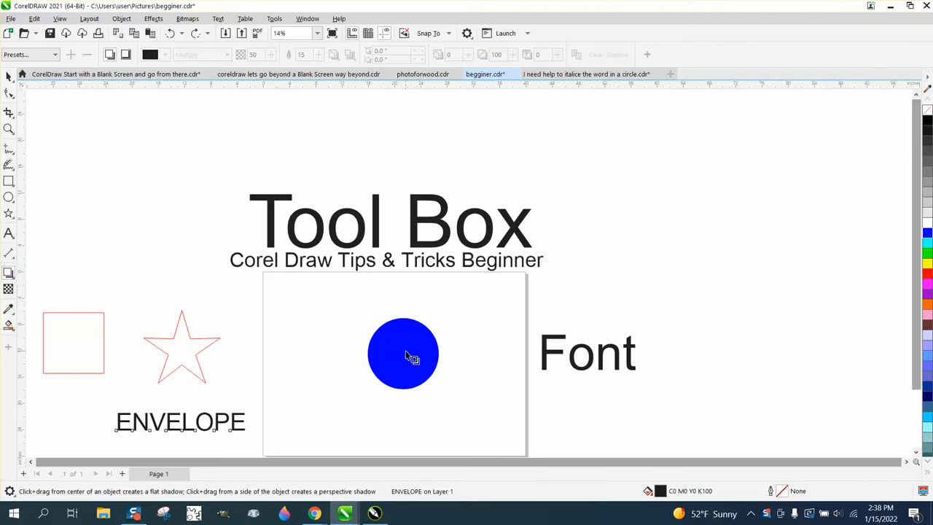
{"action": "left_click_drag", "start_coordinate": [408, 355], "coordinate": [328, 378]}
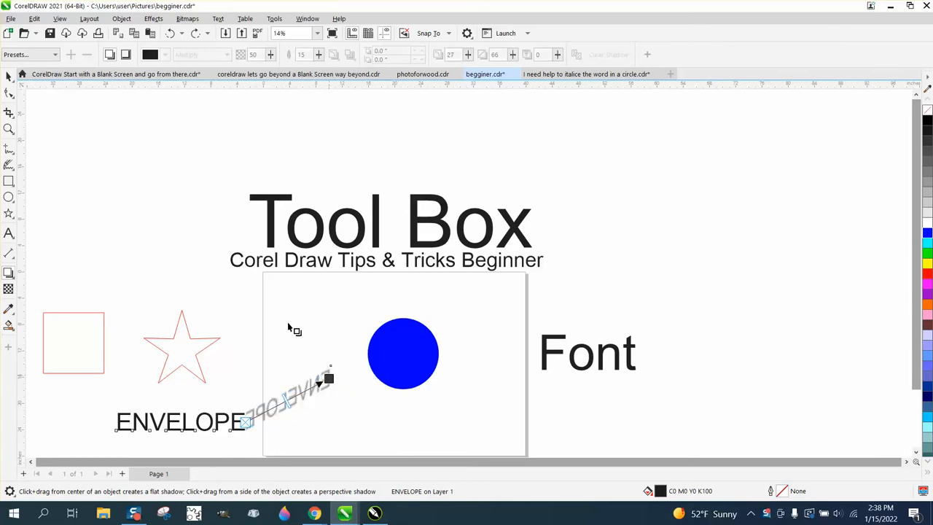
{"action": "left_click", "coordinate": [170, 33]}
- Apply a flat drop shadow to the blue circle, extending from its centre toward the lower left
{"action": "left_click", "coordinate": [9, 77]}
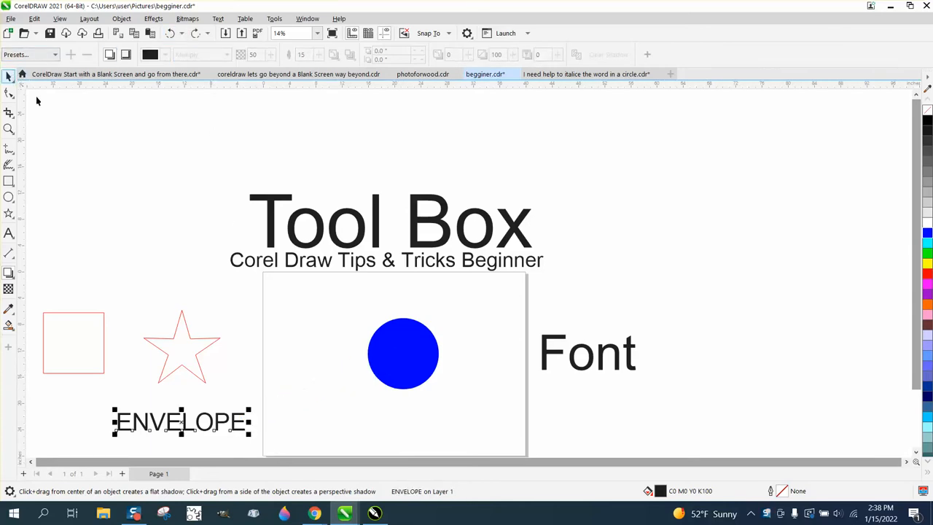
{"action": "left_click", "coordinate": [428, 354]}
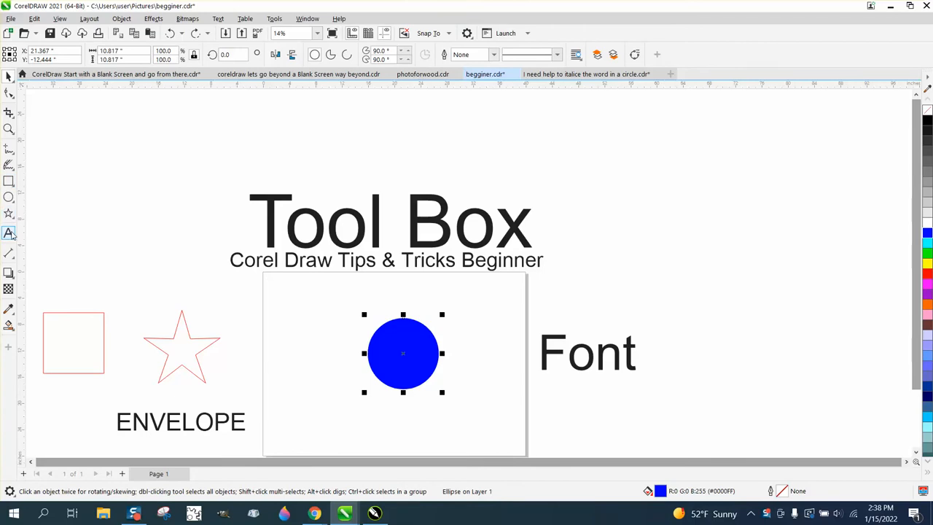
{"action": "left_click", "coordinate": [11, 277]}
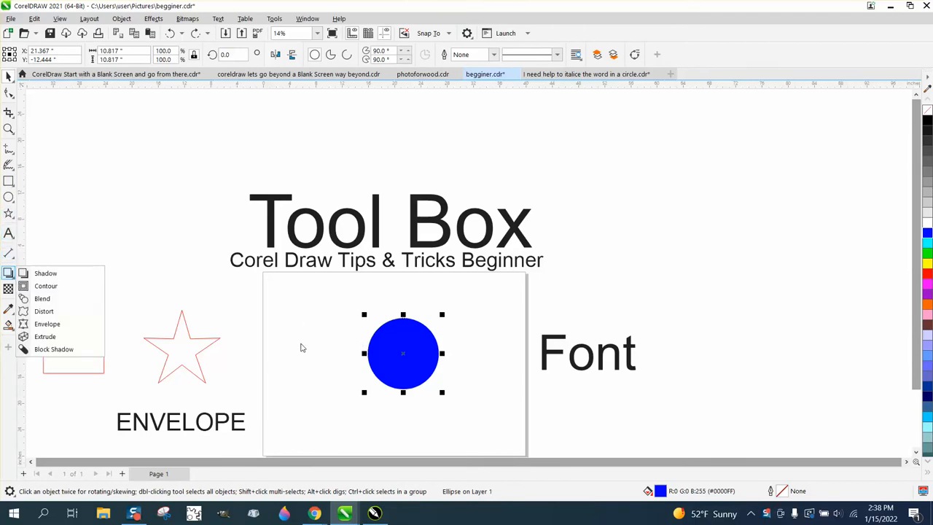
{"action": "left_click", "coordinate": [46, 273]}
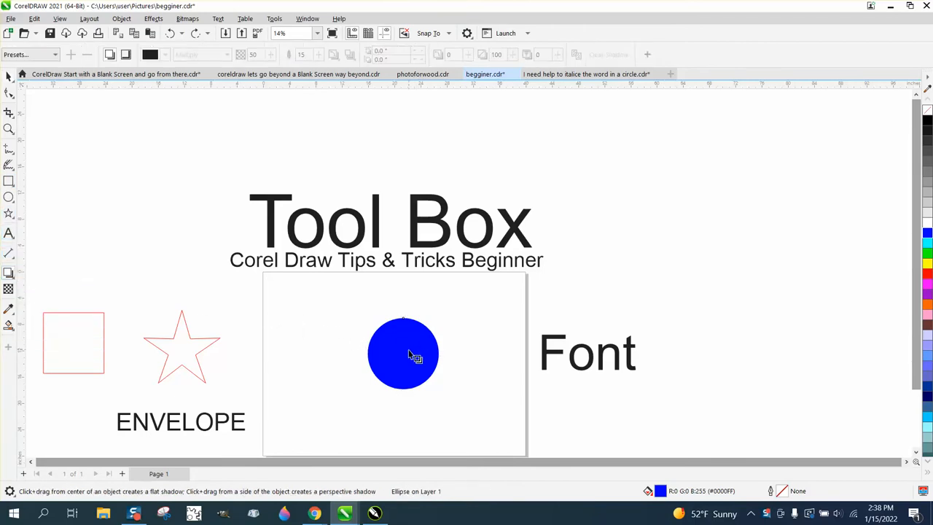
{"action": "left_click_drag", "start_coordinate": [403, 354], "coordinate": [368, 389]}
- Move the shadow's origin to the circle's edge and back to its centre, with an offset of about -0.85 and -1.46 inches
{"action": "left_click_drag", "start_coordinate": [439, 355], "coordinate": [361, 387]}
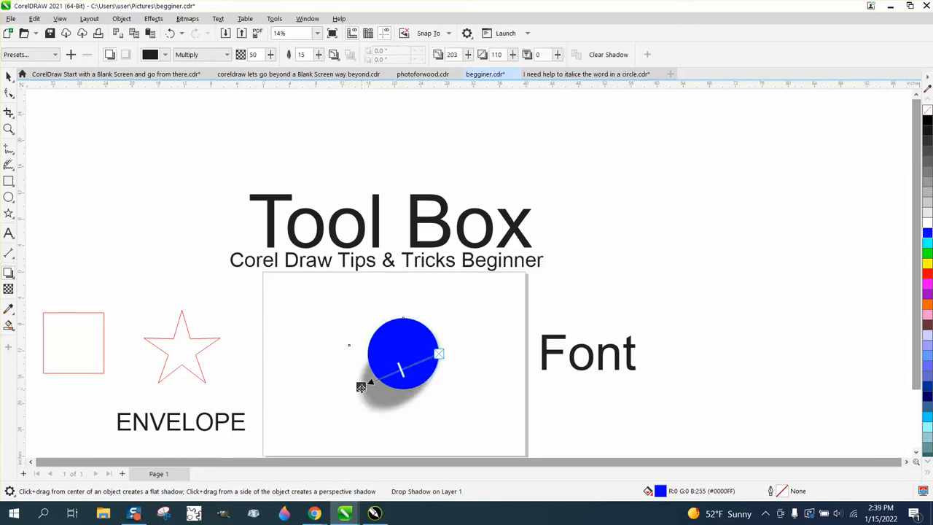
{"action": "left_click_drag", "start_coordinate": [439, 355], "coordinate": [403, 354]}
{"action": "left_click_drag", "start_coordinate": [325, 386], "coordinate": [377, 399]}
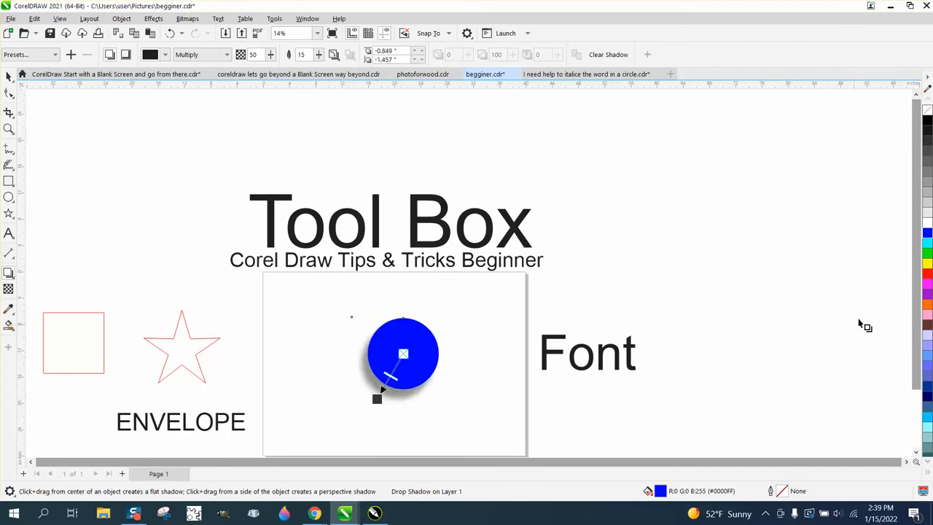
- Recolour the circle's drop shadow cyan and return it to black
{"action": "left_click_drag", "start_coordinate": [927, 243], "coordinate": [409, 410]}
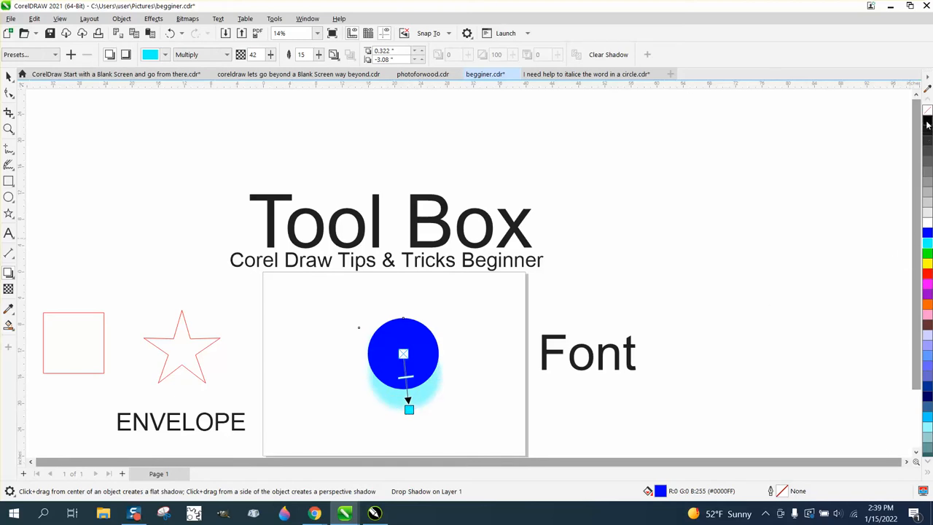
{"action": "left_click_drag", "start_coordinate": [927, 125], "coordinate": [410, 411]}
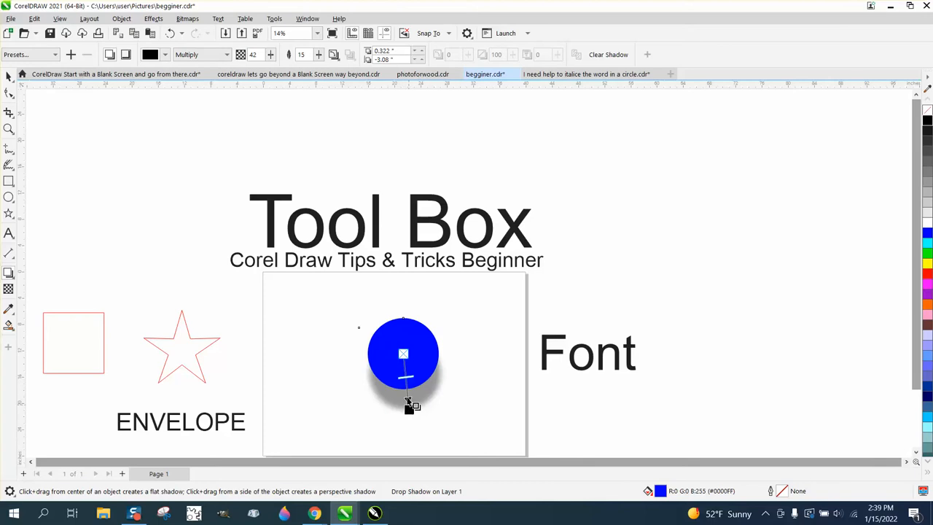
- Turn the circle's shadow into a perspective shadow starting at its bottom edge, with a stretch of about 20
{"action": "left_click_drag", "start_coordinate": [404, 355], "coordinate": [403, 388]}
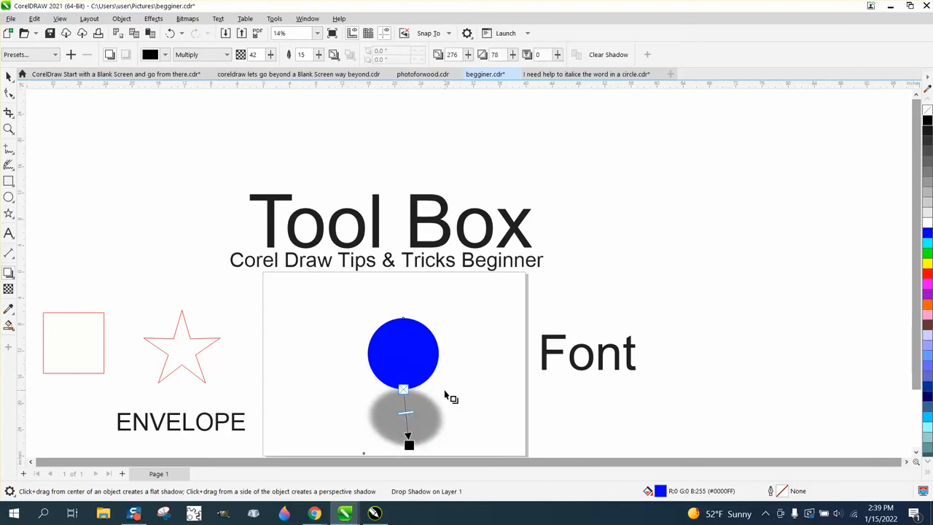
{"action": "left_click_drag", "start_coordinate": [409, 444], "coordinate": [405, 403]}
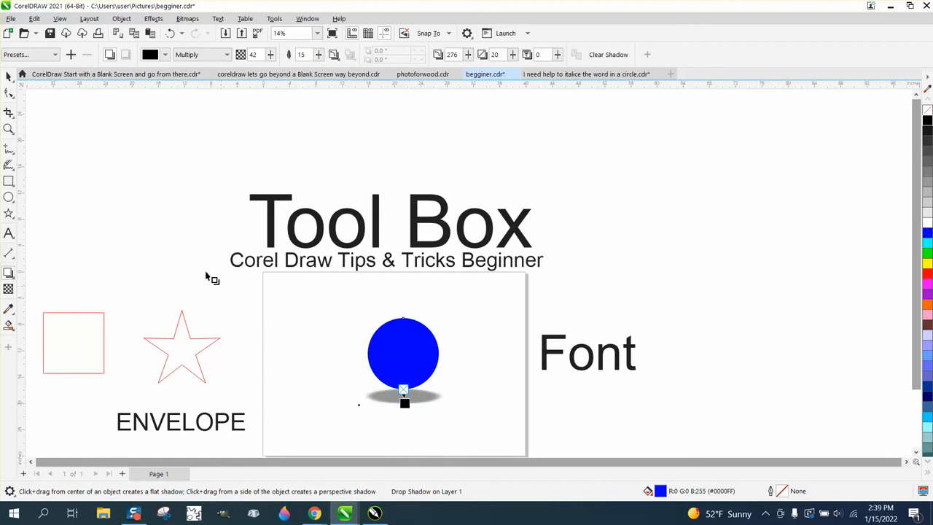
{"action": "left_click", "coordinate": [9, 76]}
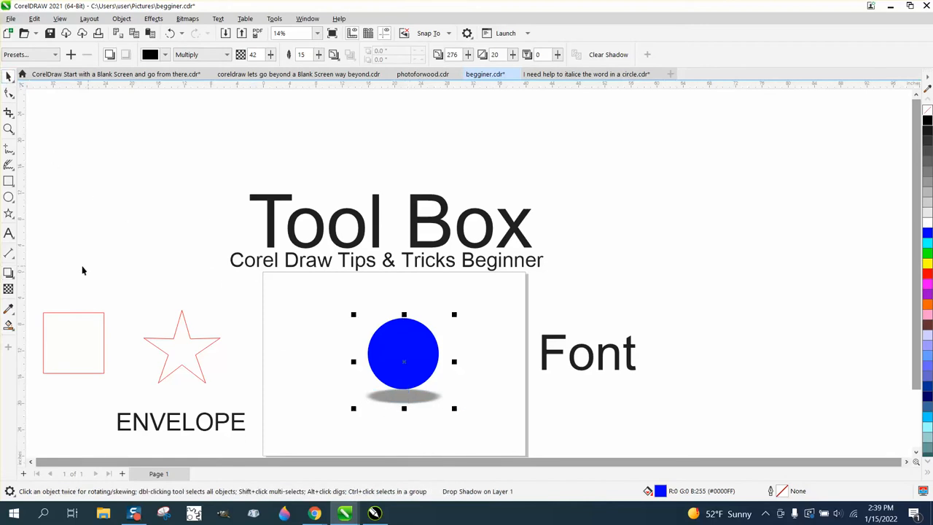
- Try to outline the star with a copy scaled from its centre to about 153%, and undo it
{"action": "left_click", "coordinate": [9, 274]}
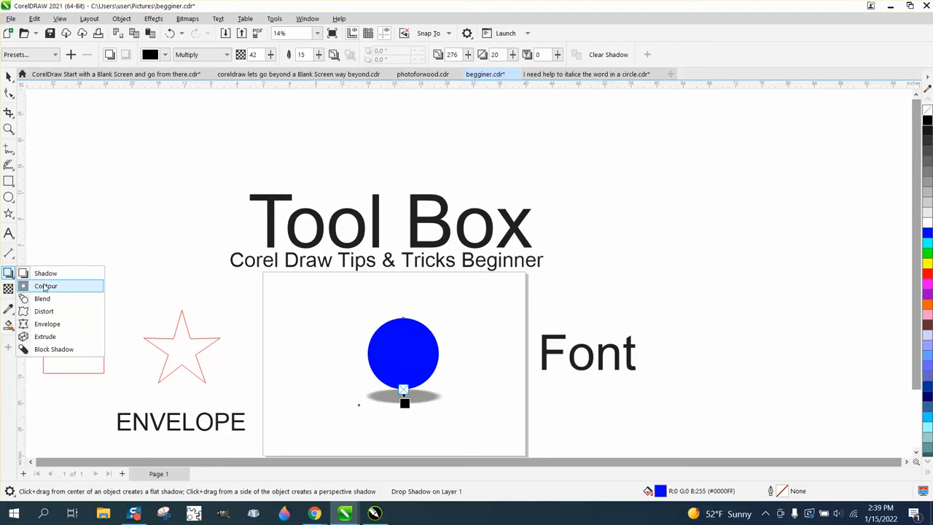
{"action": "left_click", "coordinate": [44, 286]}
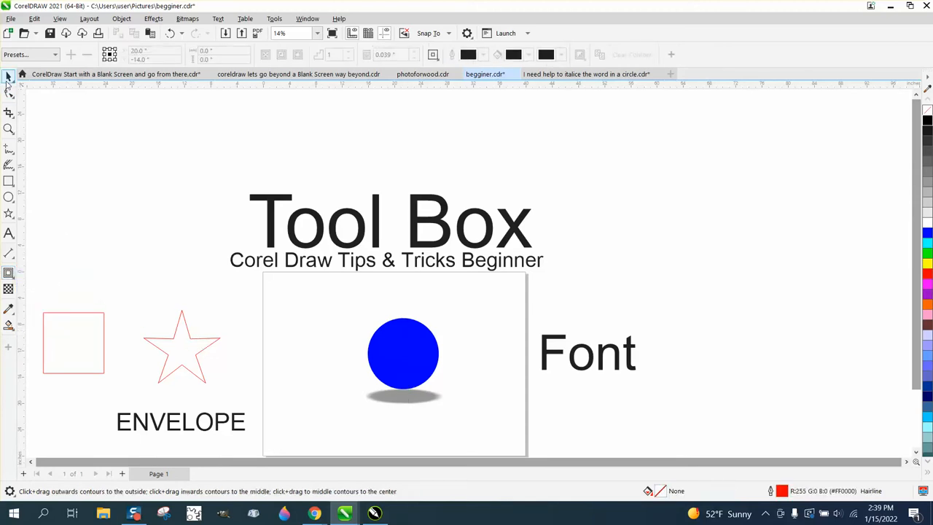
{"action": "left_click", "coordinate": [7, 77]}
{"action": "left_click", "coordinate": [208, 344]}
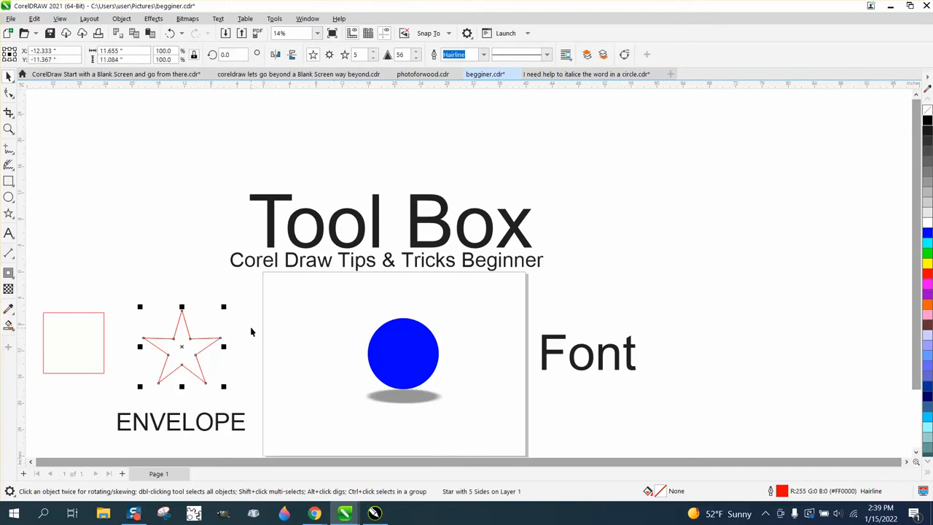
{"action": "left_click_drag", "start_coordinate": [224, 307], "coordinate": [245, 288]}
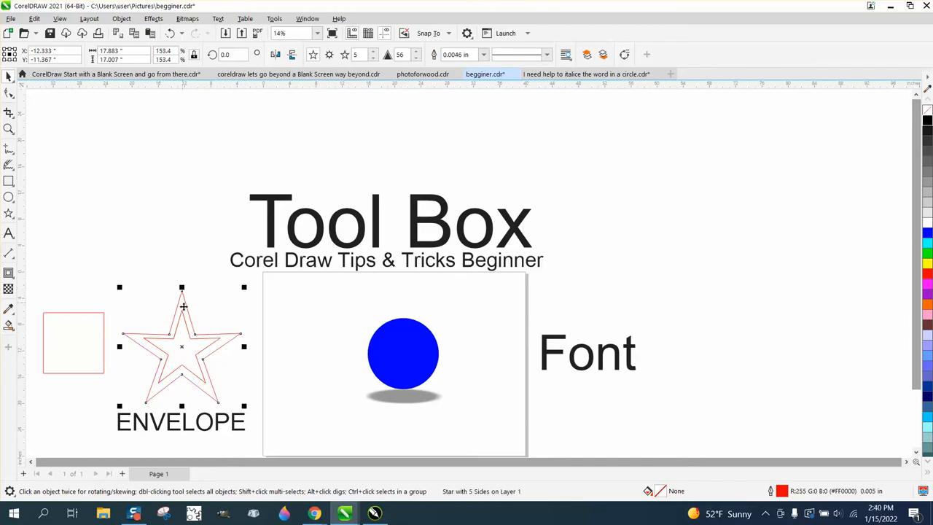
{"action": "left_click", "coordinate": [170, 33]}
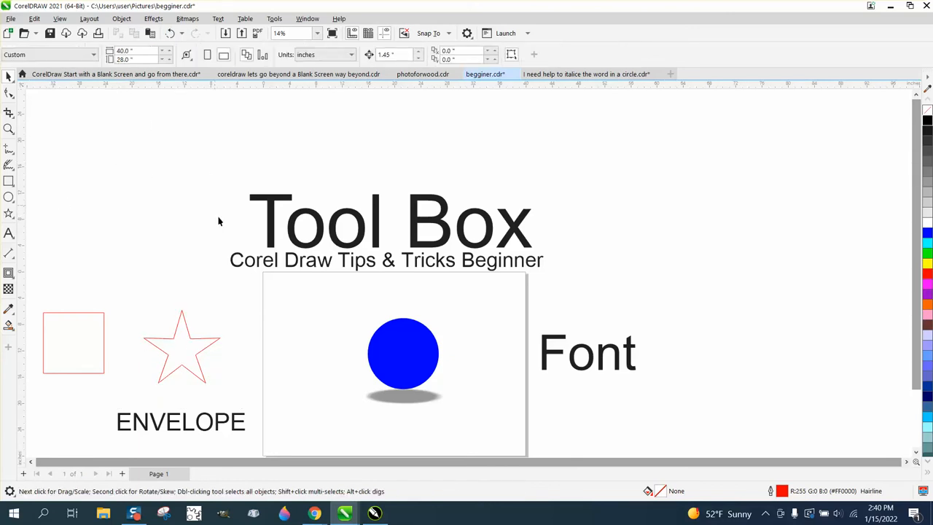
- Create a one-step outside contour around the star with the Contour tool, offset by about 1.63 inches
{"action": "left_click", "coordinate": [13, 281]}
{"action": "left_click", "coordinate": [63, 283]}
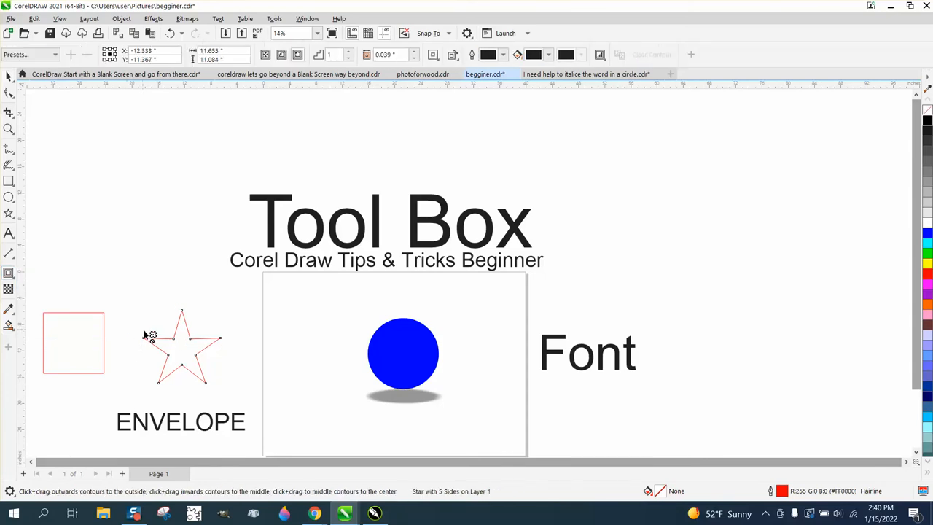
{"action": "left_click_drag", "start_coordinate": [187, 348], "coordinate": [193, 355]}
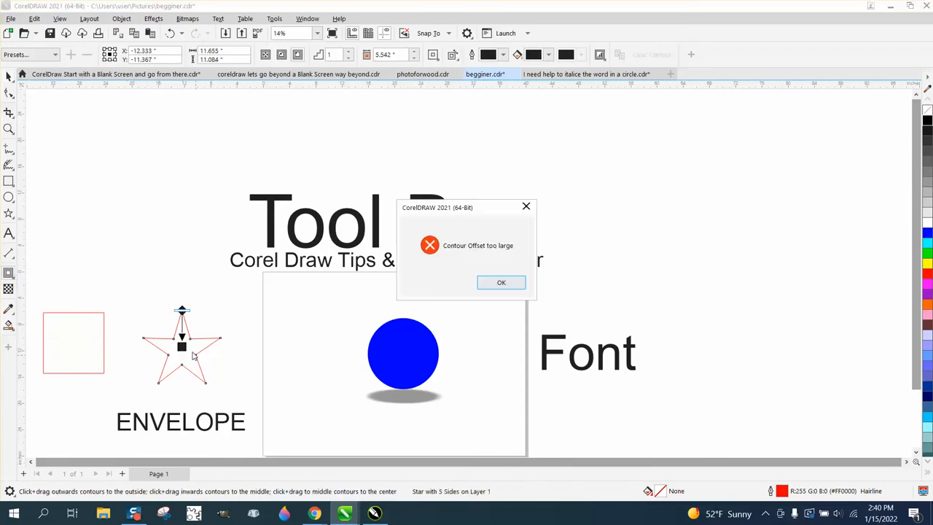
{"action": "left_click", "coordinate": [487, 287]}
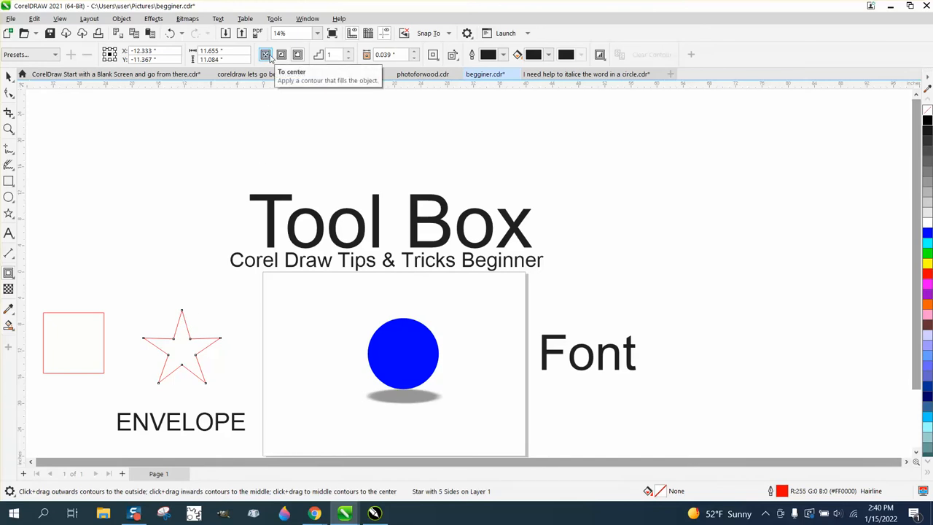
{"action": "left_click", "coordinate": [297, 55]}
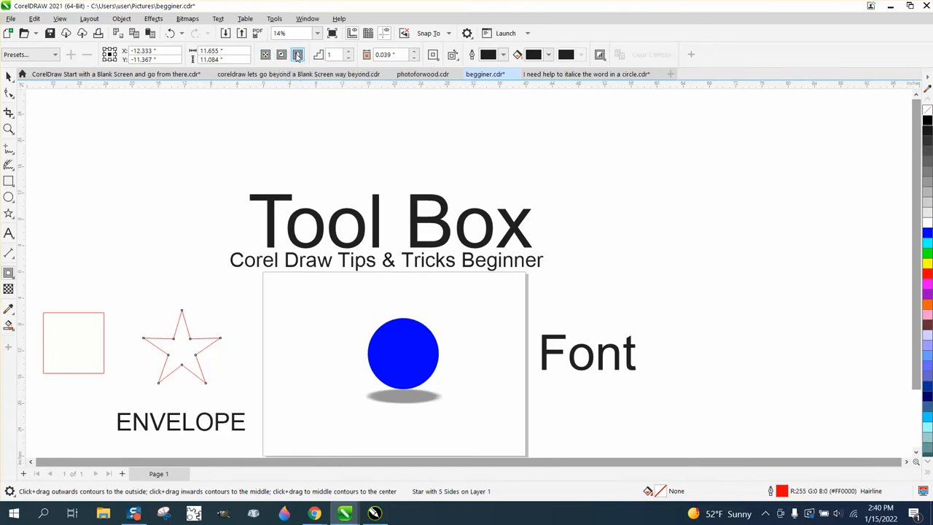
{"action": "left_click_drag", "start_coordinate": [182, 311], "coordinate": [190, 304]}
- Try two and three contour steps on the star and return to one step
{"action": "left_click", "coordinate": [349, 52]}
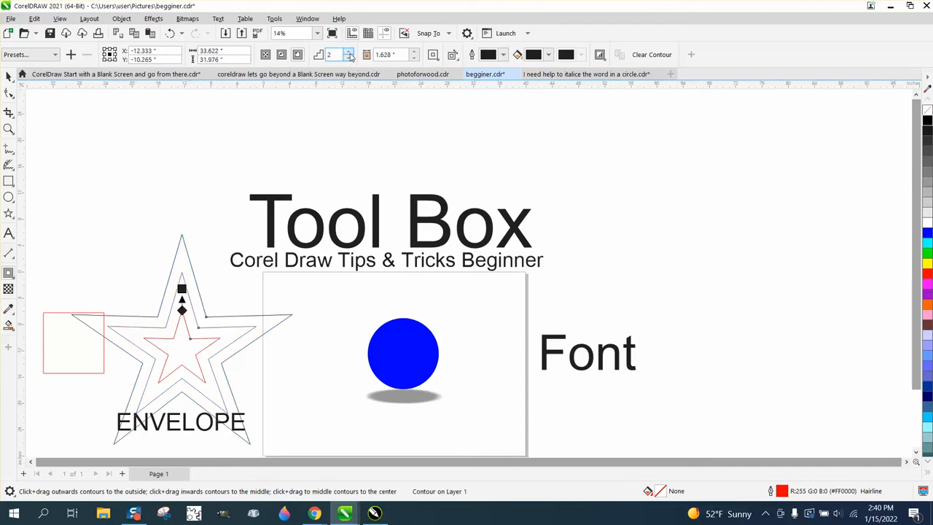
{"action": "left_click", "coordinate": [349, 53]}
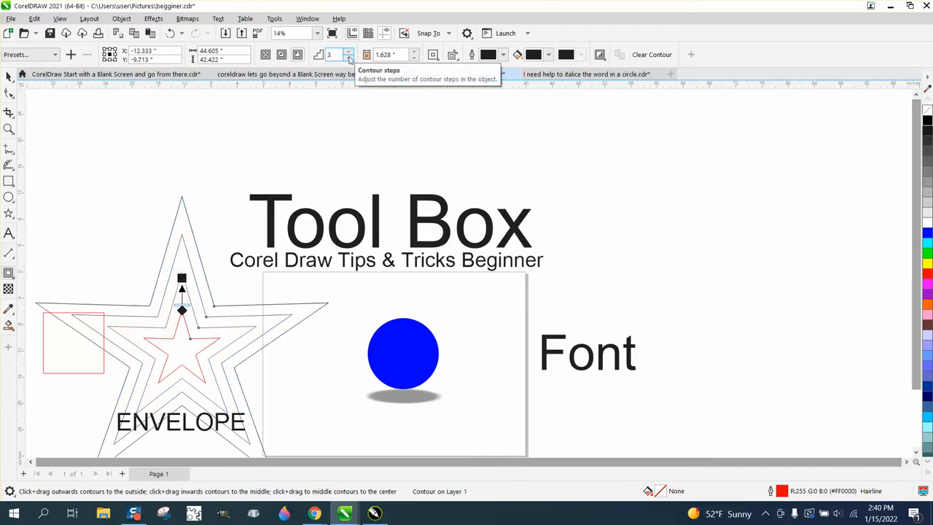
{"action": "left_click", "coordinate": [348, 58]}
{"action": "left_click", "coordinate": [347, 58]}
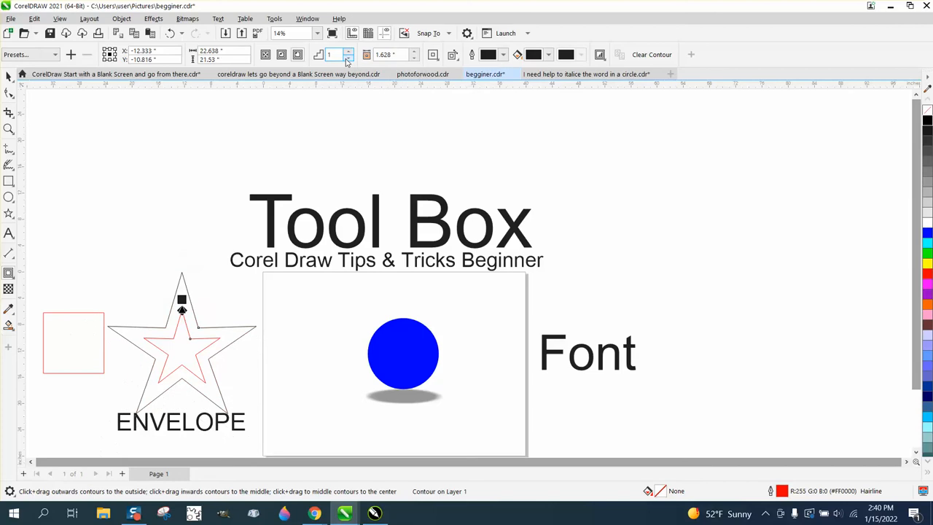
- Set the star's contour offset to 0.5 inches
{"action": "left_click", "coordinate": [414, 59]}
{"action": "left_click", "coordinate": [414, 59]}
{"action": "left_click", "coordinate": [414, 59]}
{"action": "left_click_drag", "start_coordinate": [405, 56], "coordinate": [370, 57]}
{"action": "type", "text": "."}
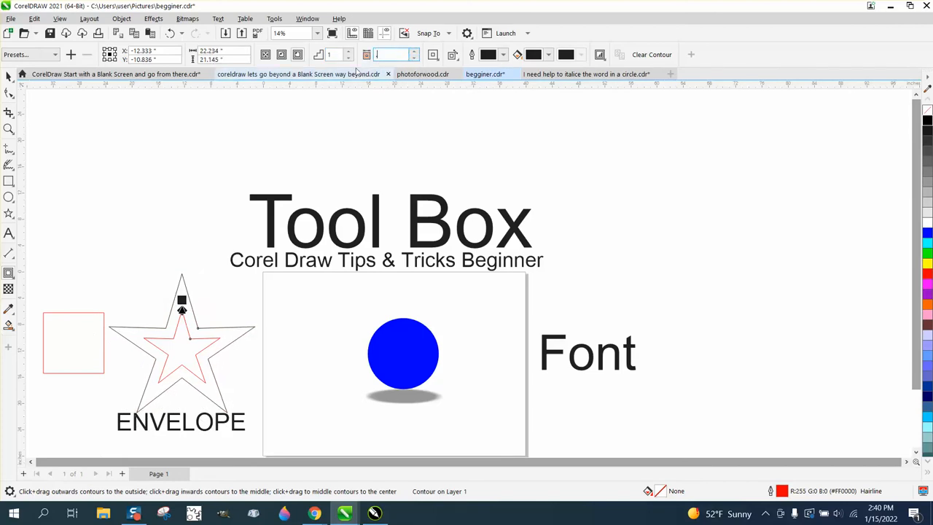
{"action": "type", "text": "5"}
{"action": "key", "text": "Return"}
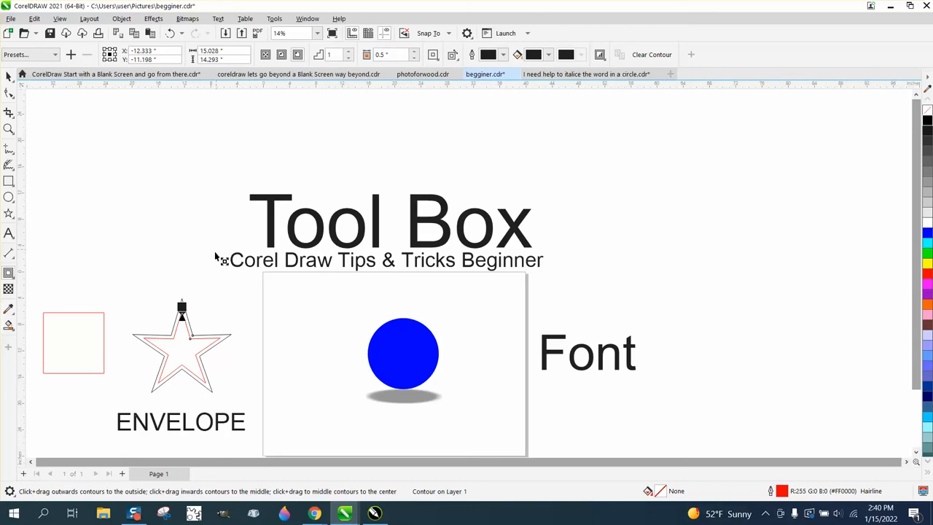
- Move the contoured star up beside the "Tool Box" title
{"action": "left_click", "coordinate": [9, 76]}
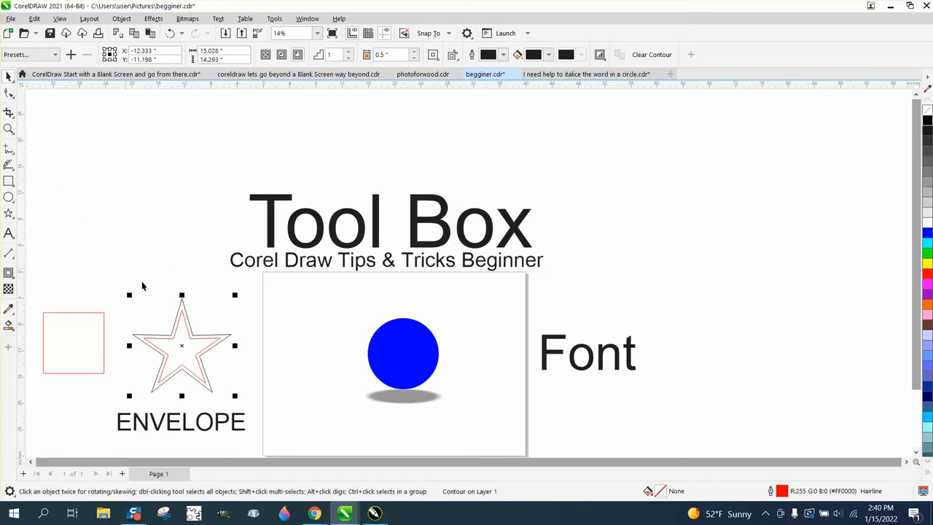
{"action": "left_click_drag", "start_coordinate": [188, 344], "coordinate": [175, 225]}
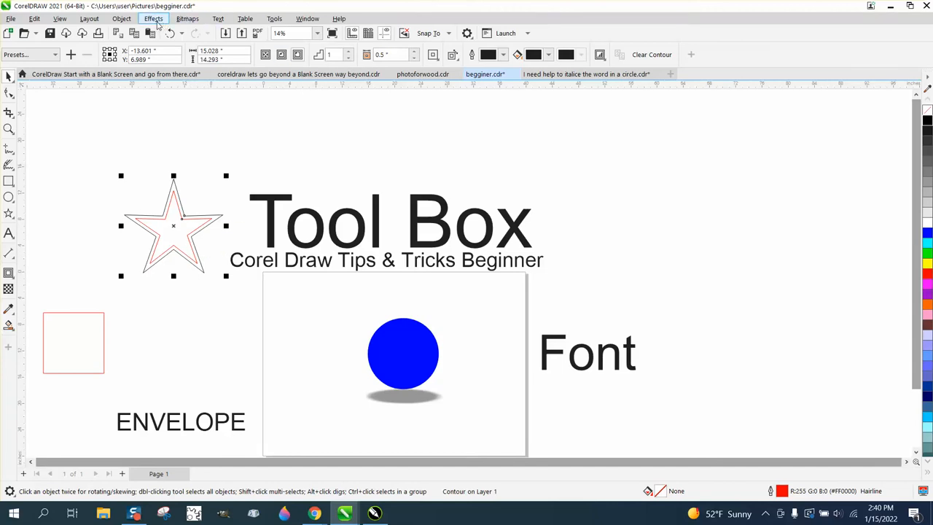
{"action": "left_click", "coordinate": [154, 19]}
{"action": "mouse_move", "coordinate": [335, 22]}
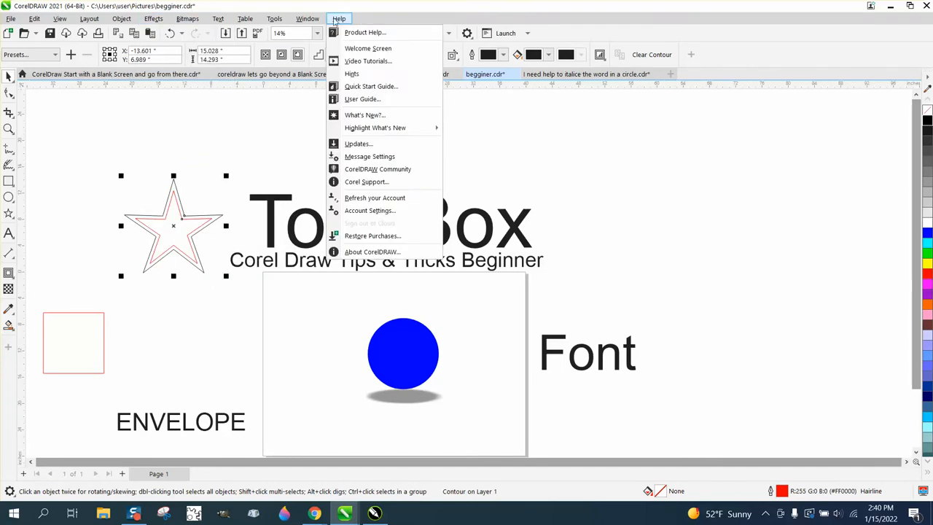
{"action": "mouse_move", "coordinate": [245, 19]}
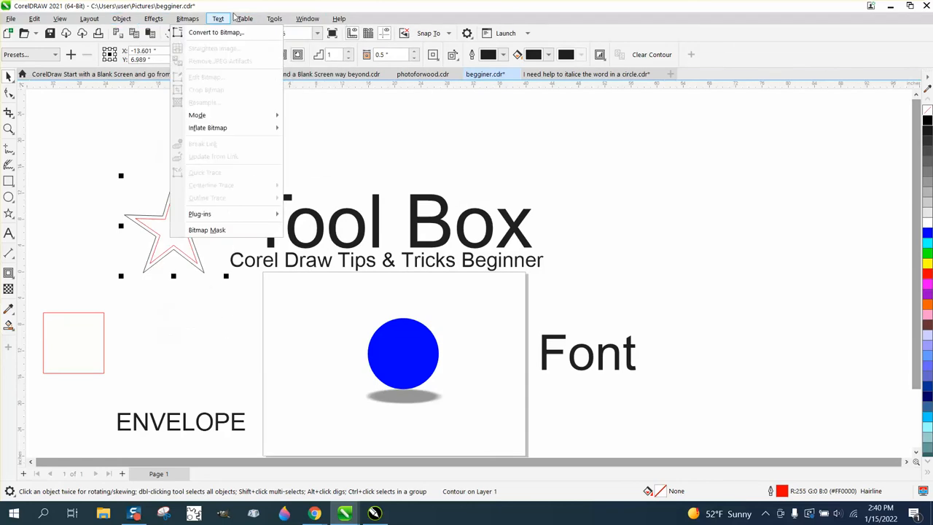
{"action": "mouse_move", "coordinate": [274, 19]}
{"action": "mouse_move", "coordinate": [288, 77]}
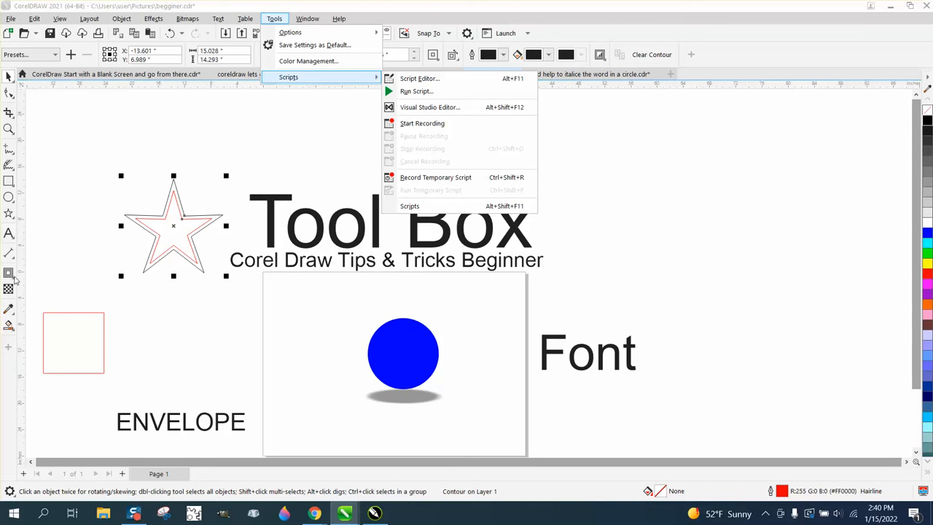
{"action": "left_click", "coordinate": [13, 280]}
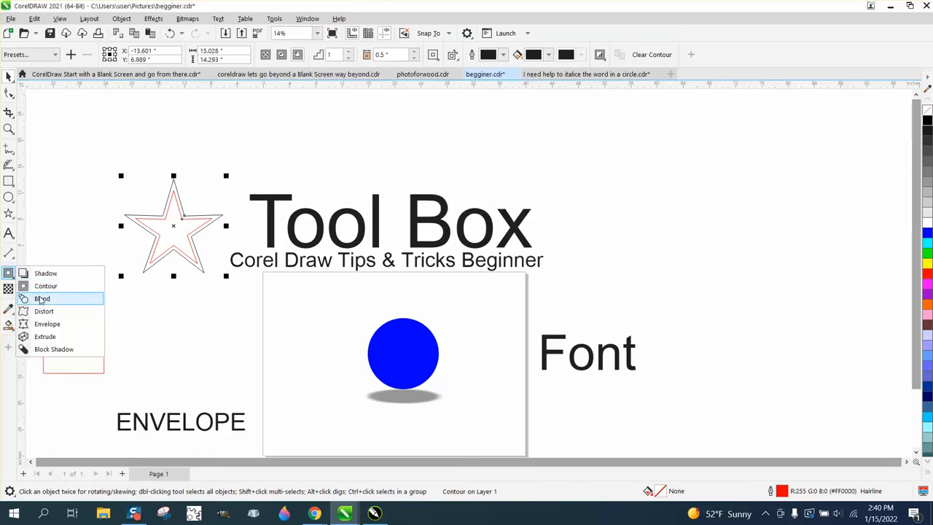
- Draw a square of about 8.22 inches above the "Tool Box" title with the Rectangle tool
{"action": "mouse_move", "coordinate": [9, 180]}
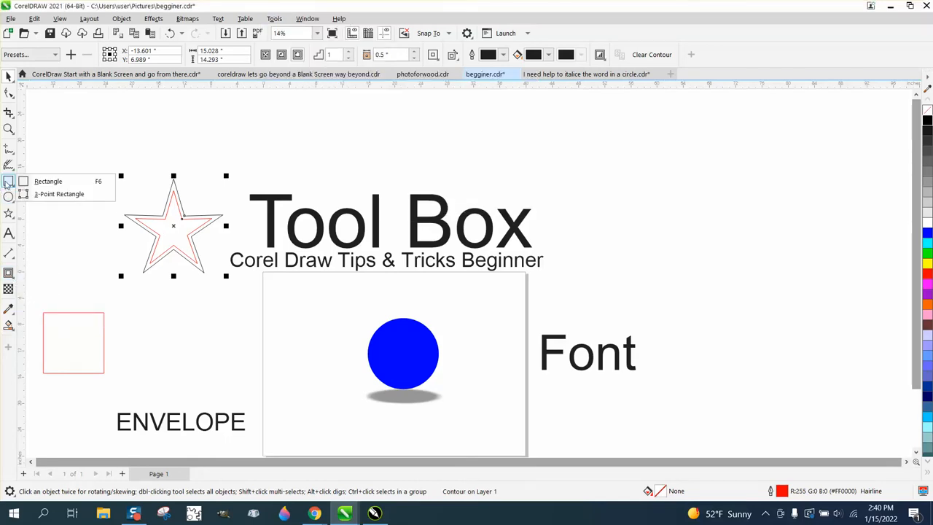
{"action": "left_click", "coordinate": [40, 183]}
{"action": "left_click_drag", "start_coordinate": [405, 111], "coordinate": [404, 171]}
{"action": "left_click", "coordinate": [9, 76]}
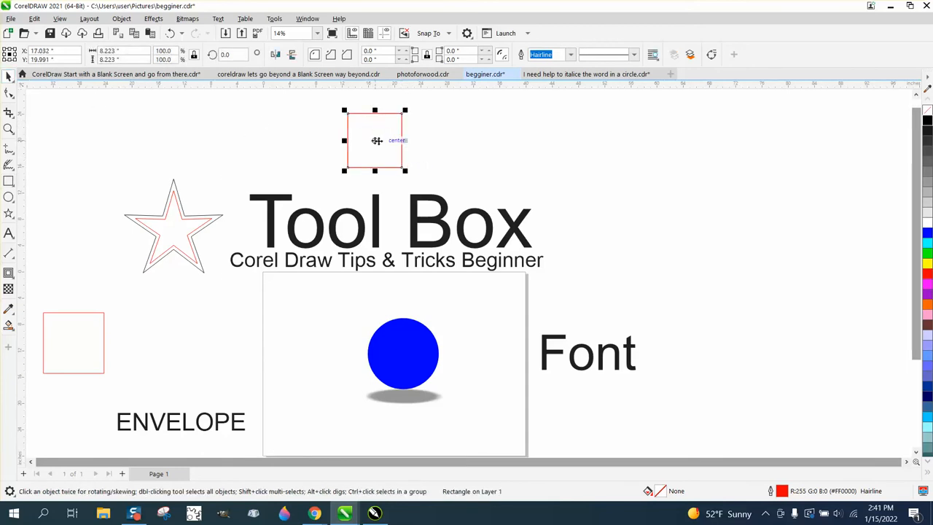
- Place a copy of the square farther along the same row and scale it from its centre to about 4.45 inches
{"action": "left_click_drag", "start_coordinate": [377, 142], "coordinate": [603, 142]}
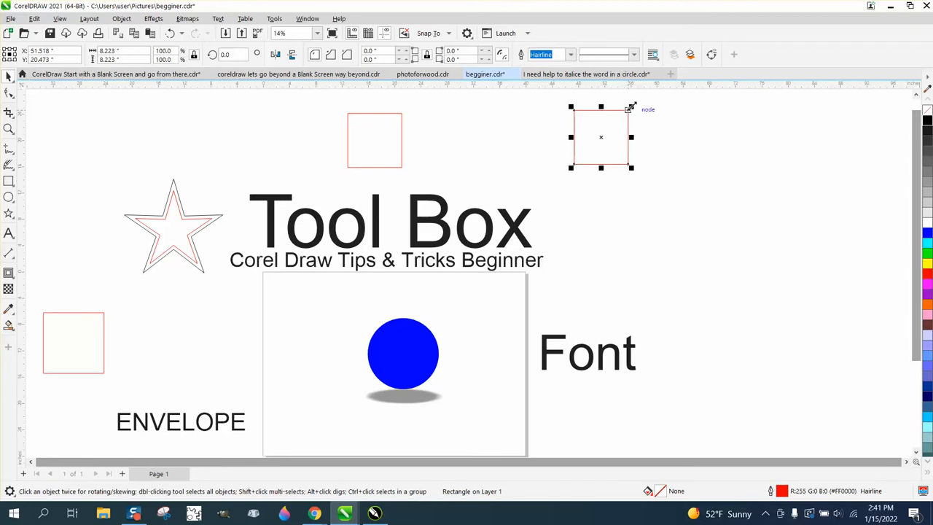
{"action": "left_click_drag", "start_coordinate": [629, 107], "coordinate": [619, 119]}
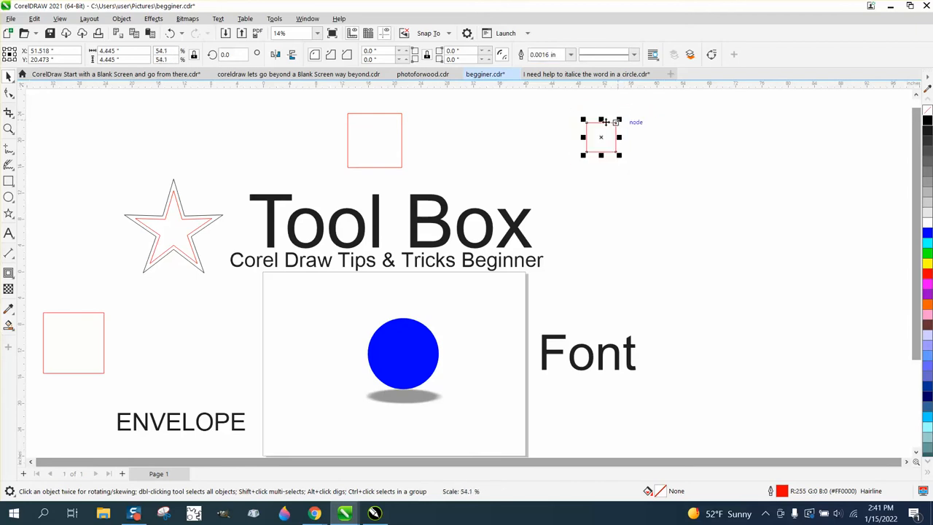
- Blend the large and small squares with three steps and shift the blend's acceleration slightly toward the small square
{"action": "left_click_drag", "start_coordinate": [305, 99], "coordinate": [454, 168]}
{"action": "left_click_drag", "start_coordinate": [665, 180], "coordinate": [664, 180]}
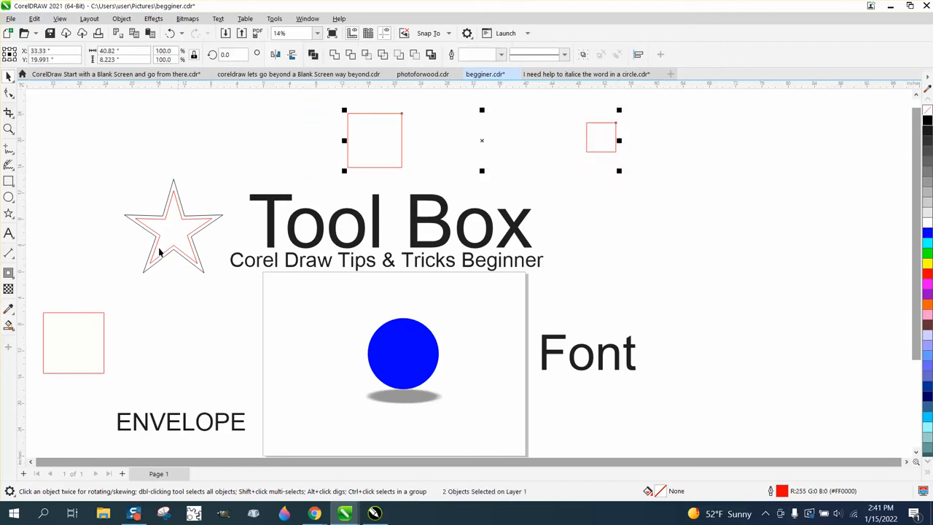
{"action": "left_click", "coordinate": [12, 275]}
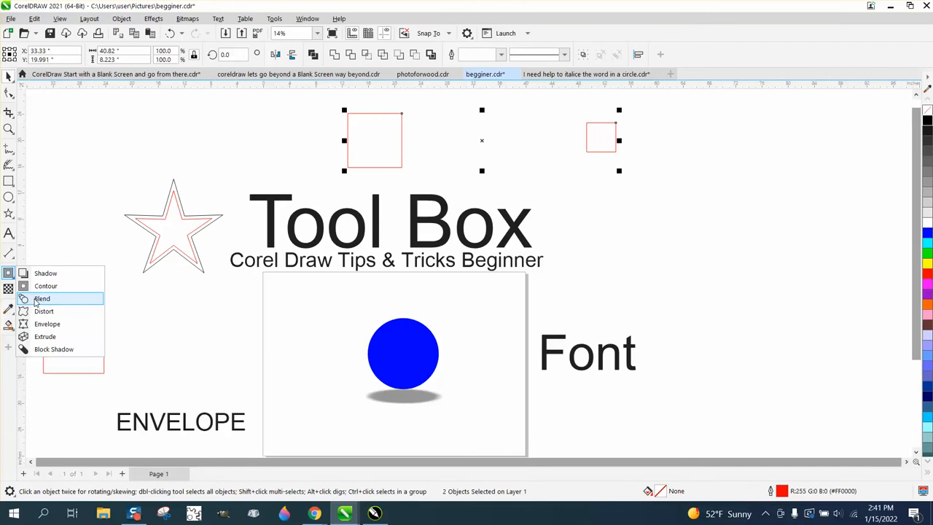
{"action": "left_click", "coordinate": [38, 298]}
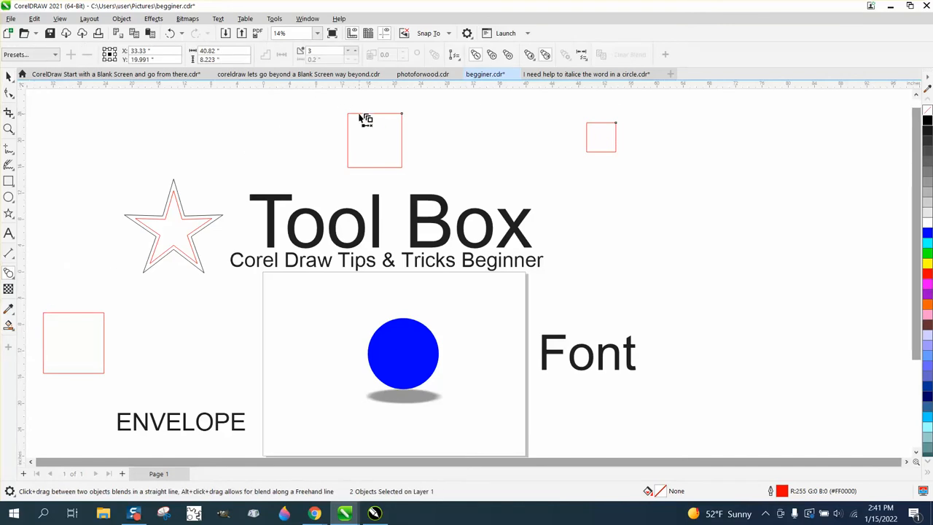
{"action": "left_click_drag", "start_coordinate": [369, 133], "coordinate": [599, 143]}
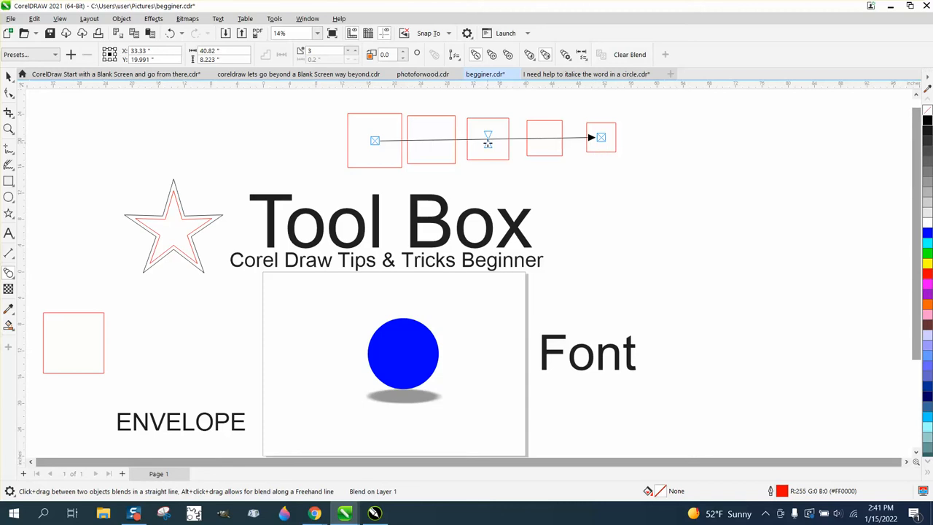
{"action": "left_click_drag", "start_coordinate": [487, 143], "coordinate": [500, 145]}
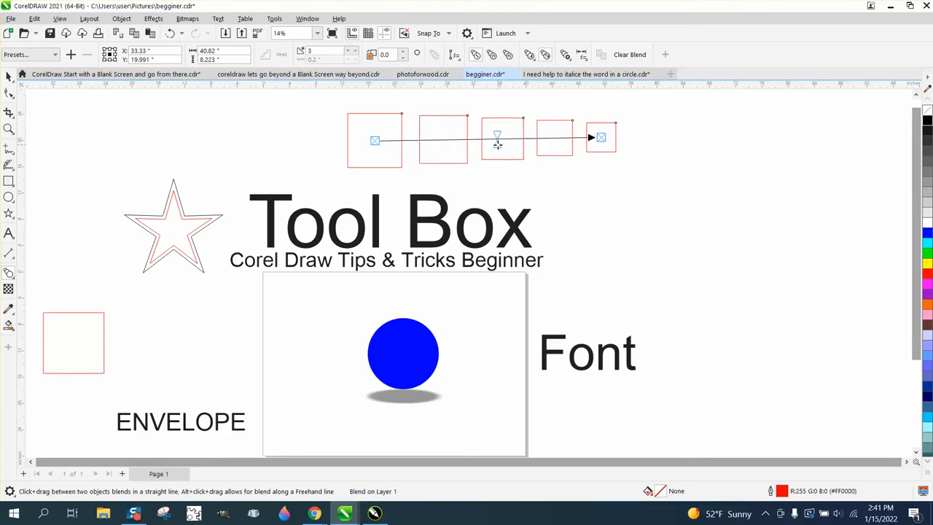
- Draw a blue-filled circle of about 8.3 inches beside the "Tool Box" title and place a cyan-filled copy farther along
{"action": "left_click", "coordinate": [9, 197]}
{"action": "left_click_drag", "start_coordinate": [650, 189], "coordinate": [589, 250]}
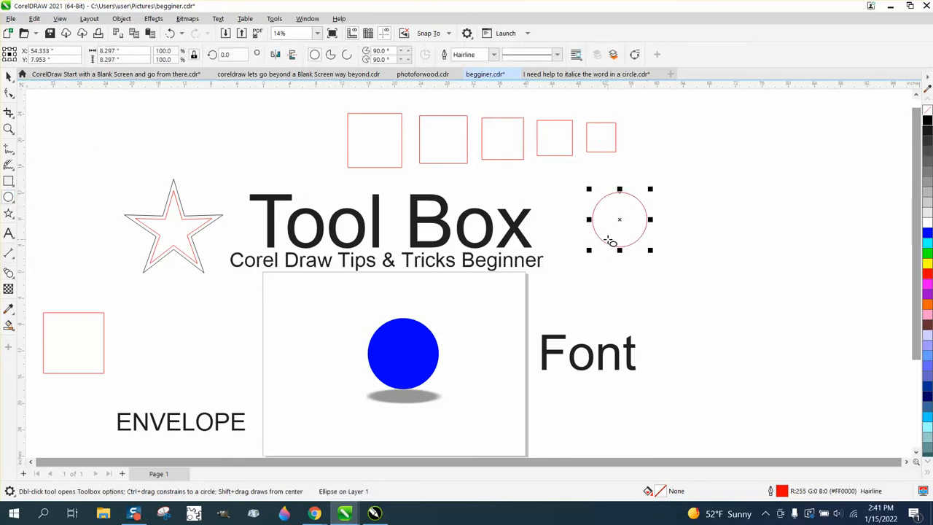
{"action": "left_click", "coordinate": [927, 234]}
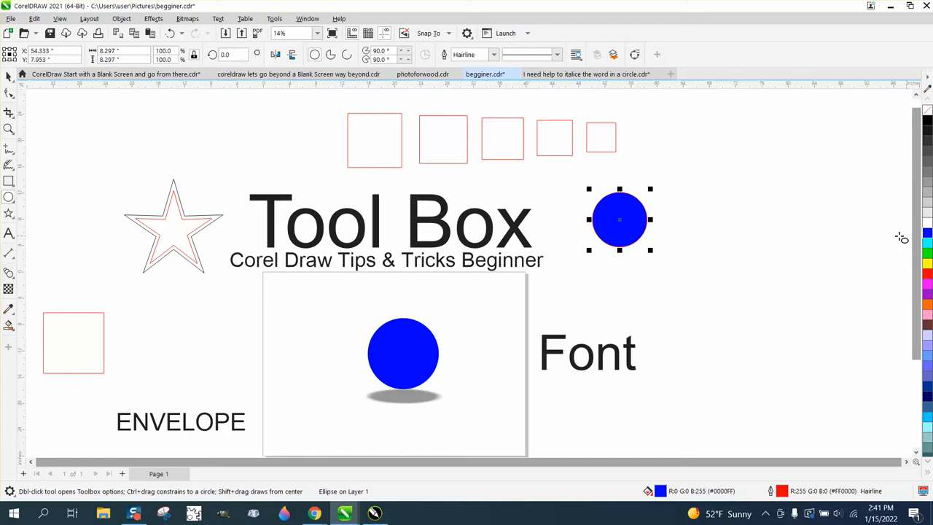
{"action": "left_click_drag", "start_coordinate": [622, 220], "coordinate": [814, 222]}
{"action": "left_click", "coordinate": [927, 242]}
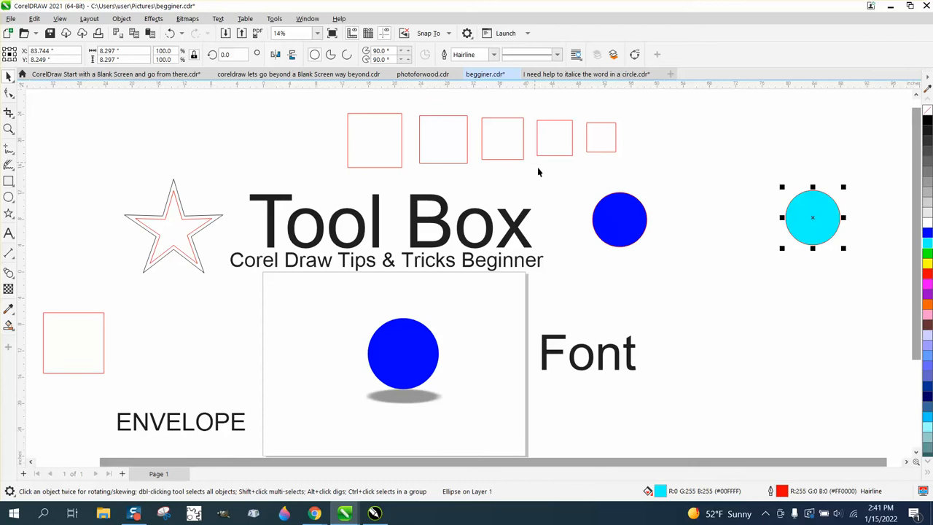
- Remove the outlines of the blue and cyan circles and blend the two with three steps
{"action": "left_click_drag", "start_coordinate": [537, 172], "coordinate": [860, 269]}
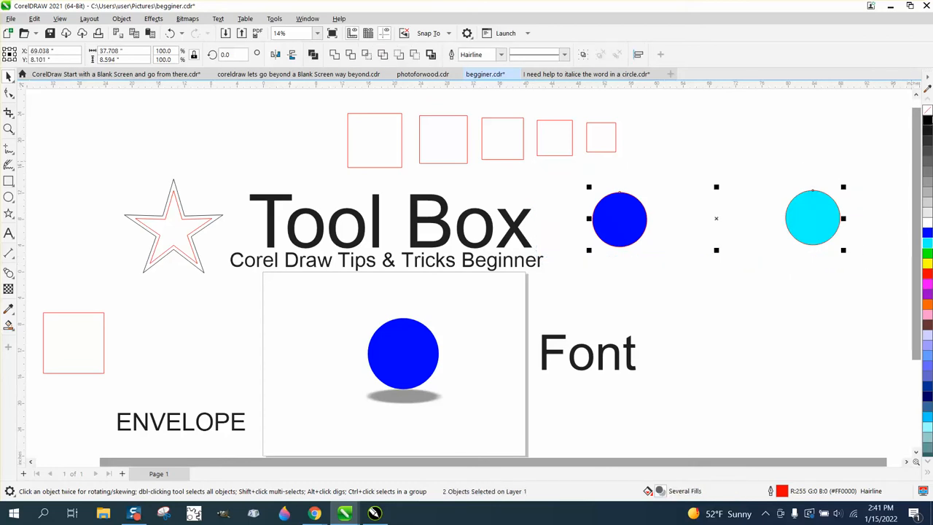
{"action": "right_click", "coordinate": [927, 112]}
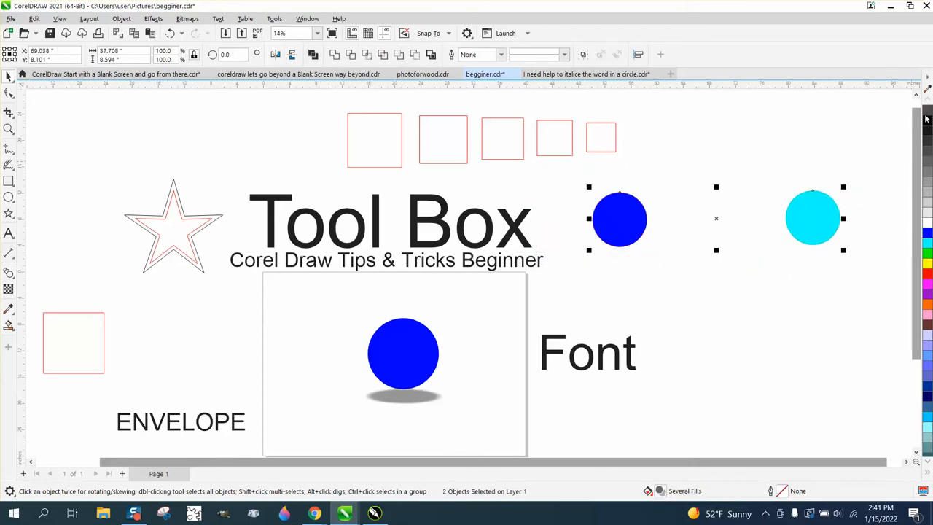
{"action": "left_click", "coordinate": [13, 277]}
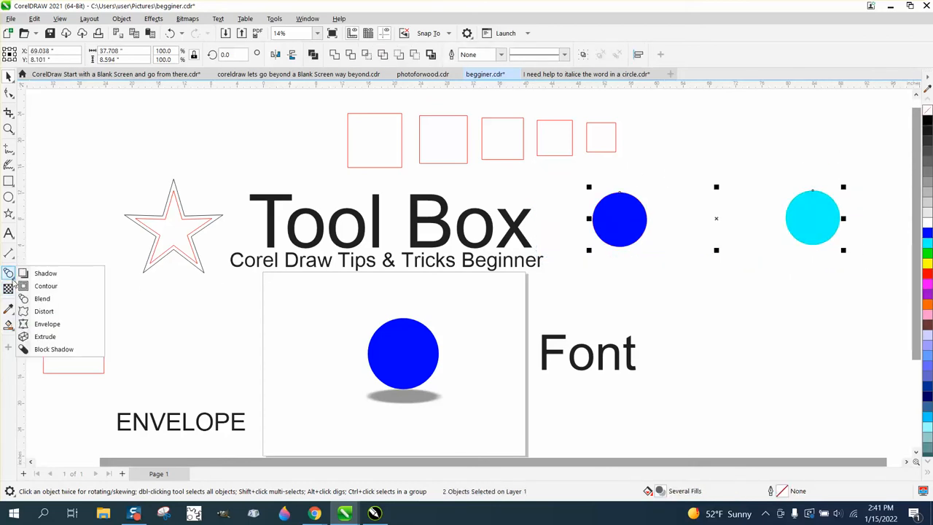
{"action": "left_click", "coordinate": [71, 298]}
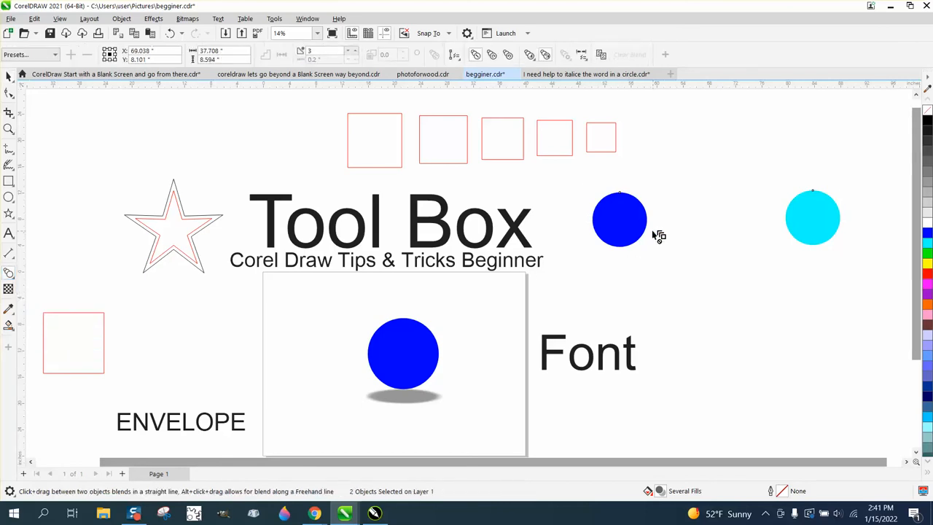
{"action": "left_click_drag", "start_coordinate": [619, 220], "coordinate": [811, 219]}
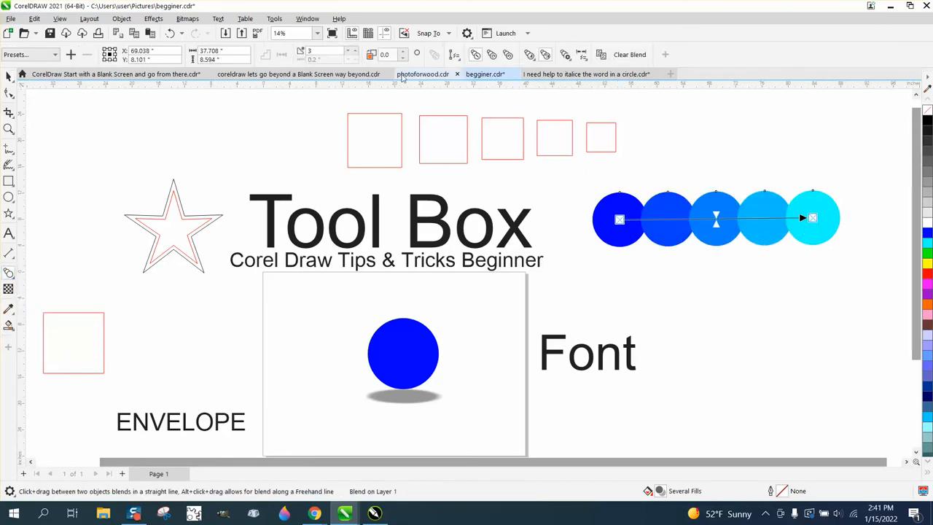
- Increase the circle blend to 11 steps
{"action": "left_click", "coordinate": [356, 53]}
{"action": "left_click", "coordinate": [356, 52]}
{"action": "left_click", "coordinate": [355, 52]}
{"action": "left_click", "coordinate": [356, 52]}
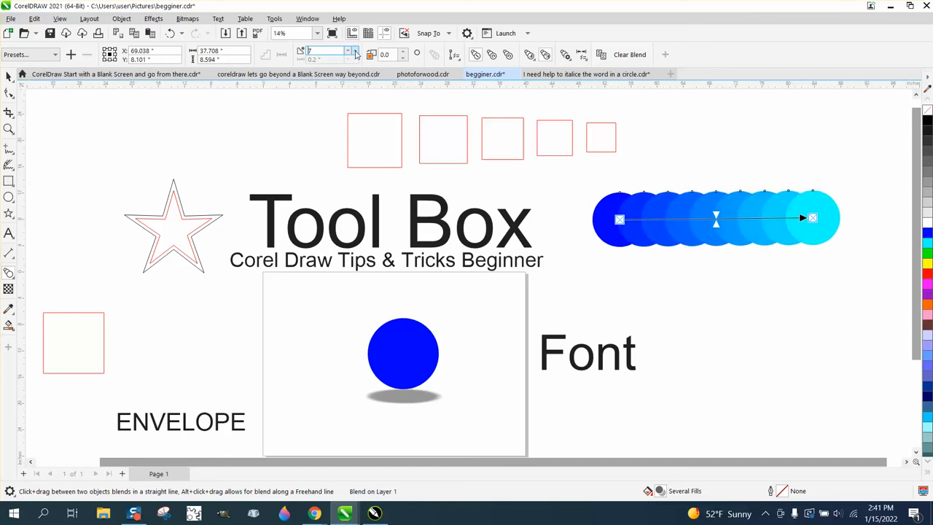
{"action": "left_click", "coordinate": [355, 53]}
{"action": "scroll", "coordinate": [355, 53], "scroll_direction": "up", "scroll_amount": 1}
{"action": "left_click", "coordinate": [356, 53]}
{"action": "left_click", "coordinate": [355, 52]}
{"action": "scroll", "coordinate": [459, 301], "scroll_direction": "down", "scroll_amount": 1}
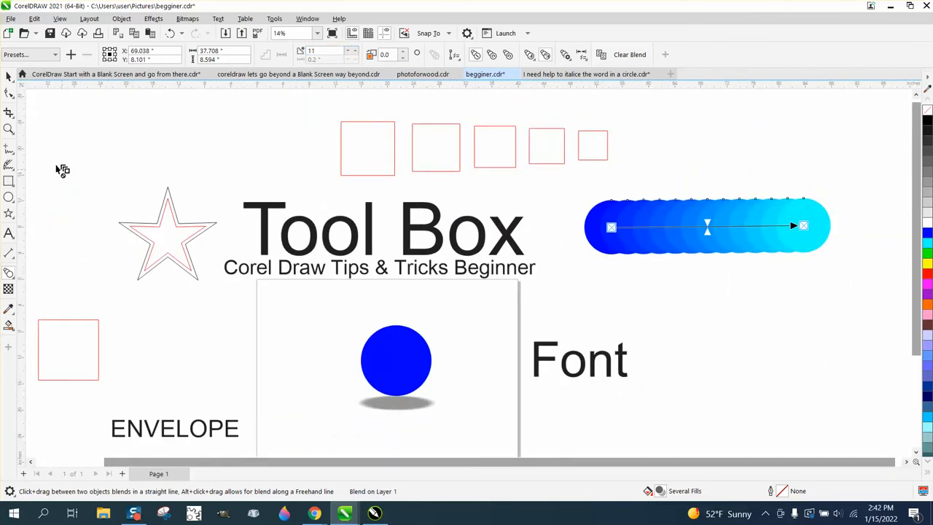
- Shift the circle blend's acceleration strongly toward the cyan circle and bring it back close to the middle
{"action": "left_click", "coordinate": [8, 128]}
{"action": "left_click_drag", "start_coordinate": [551, 180], "coordinate": [825, 264]}
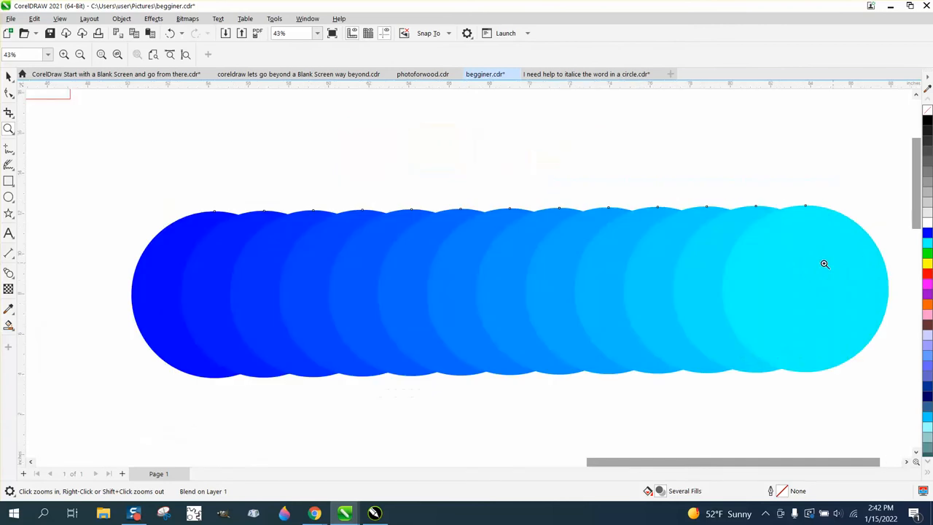
{"action": "left_click", "coordinate": [6, 78]}
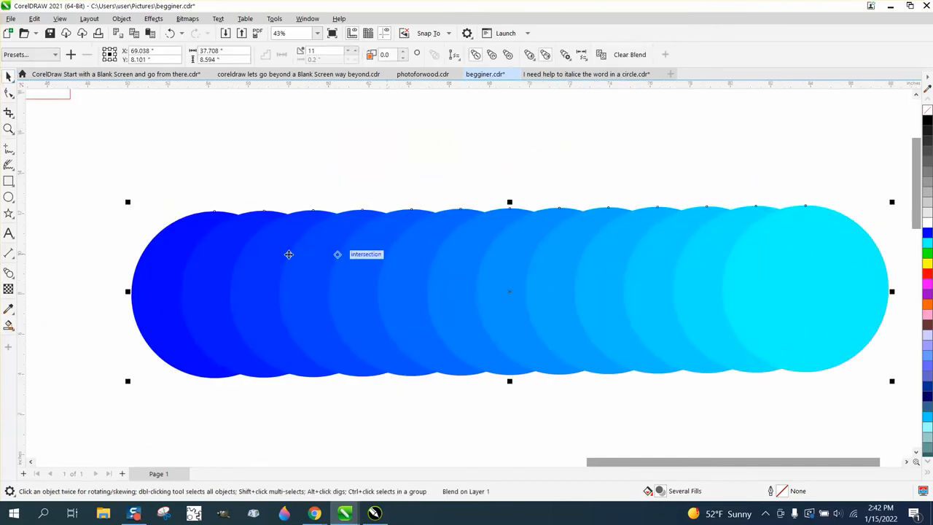
{"action": "left_click", "coordinate": [9, 272]}
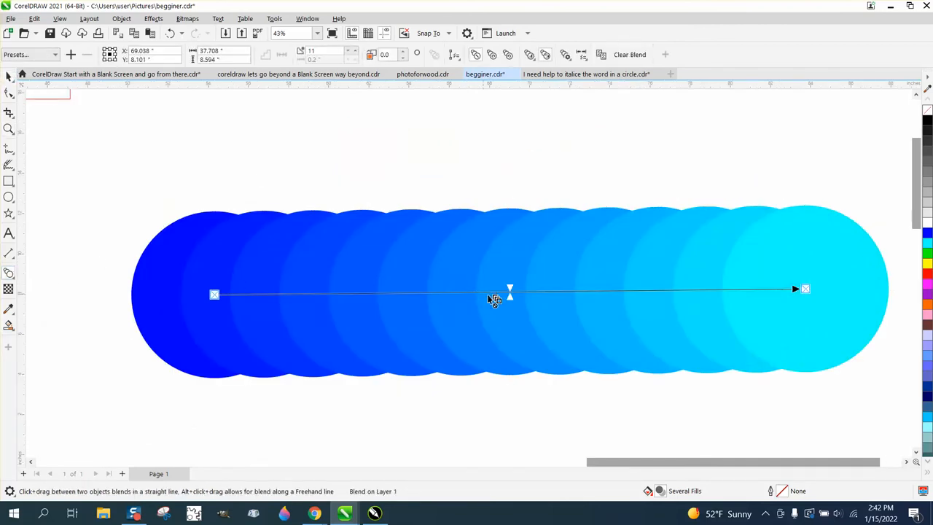
{"action": "left_click_drag", "start_coordinate": [511, 297], "coordinate": [661, 297]}
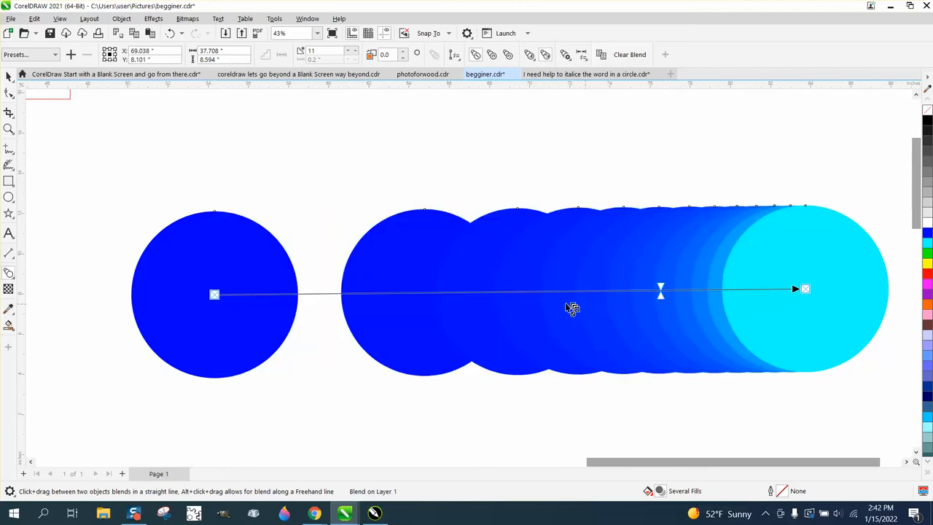
{"action": "left_click_drag", "start_coordinate": [660, 295], "coordinate": [520, 294]}
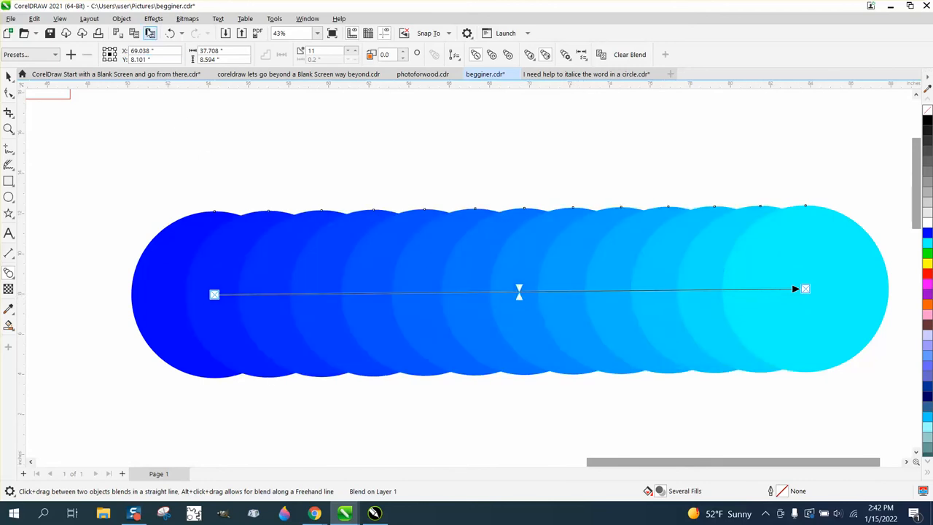
- Break the circle blend apart and move the group of intermediate circles up and slightly toward the blue circle
{"action": "left_click", "coordinate": [121, 18]}
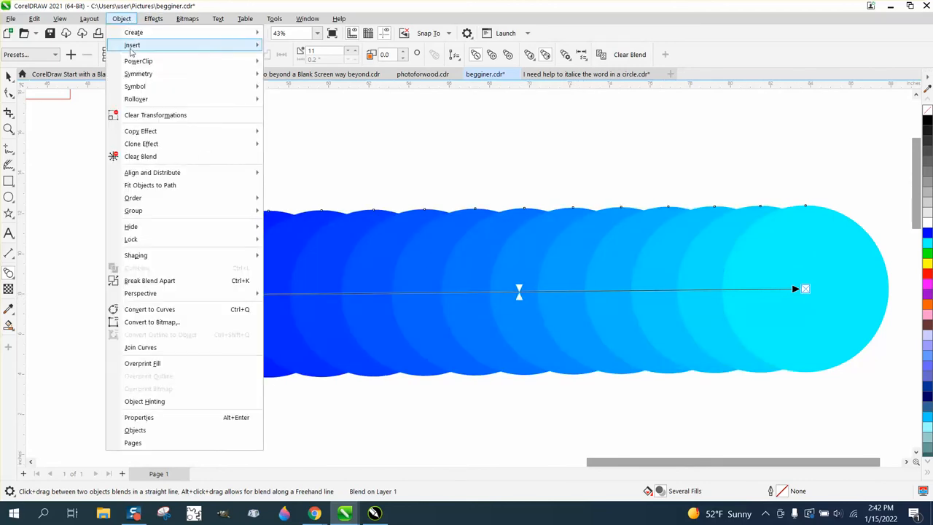
{"action": "left_click", "coordinate": [145, 281]}
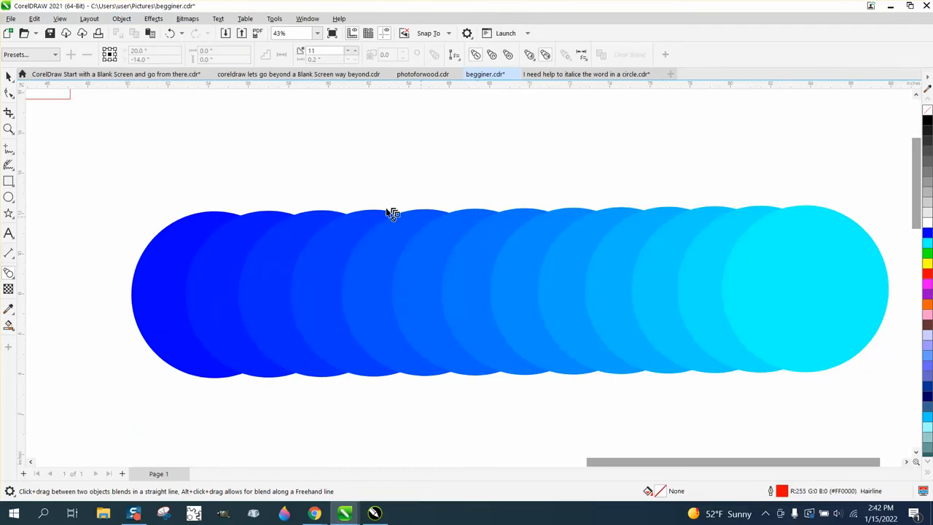
{"action": "left_click", "coordinate": [8, 76]}
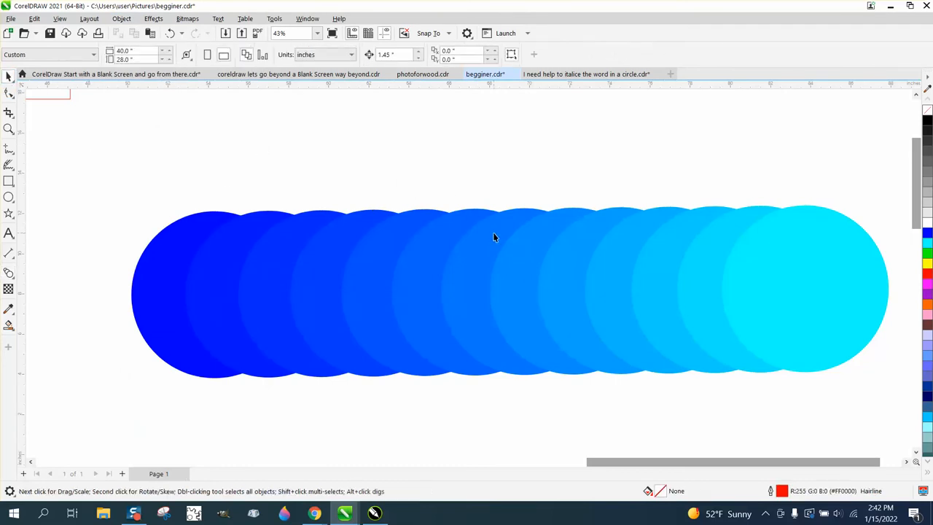
{"action": "left_click_drag", "start_coordinate": [492, 232], "coordinate": [462, 191]}
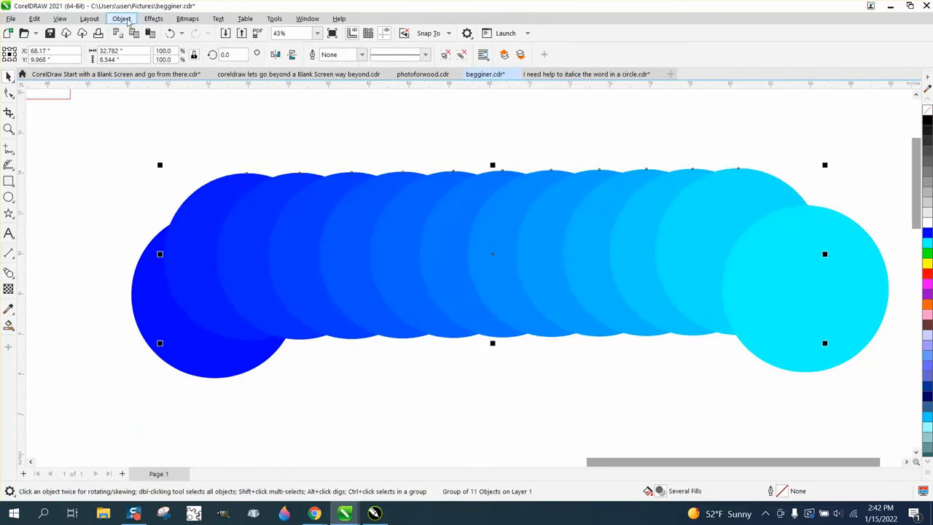
- Ungroup the intermediate circles and move one from the middle of the row down out of the row
{"action": "left_click", "coordinate": [122, 18]}
{"action": "mouse_move", "coordinate": [158, 213]}
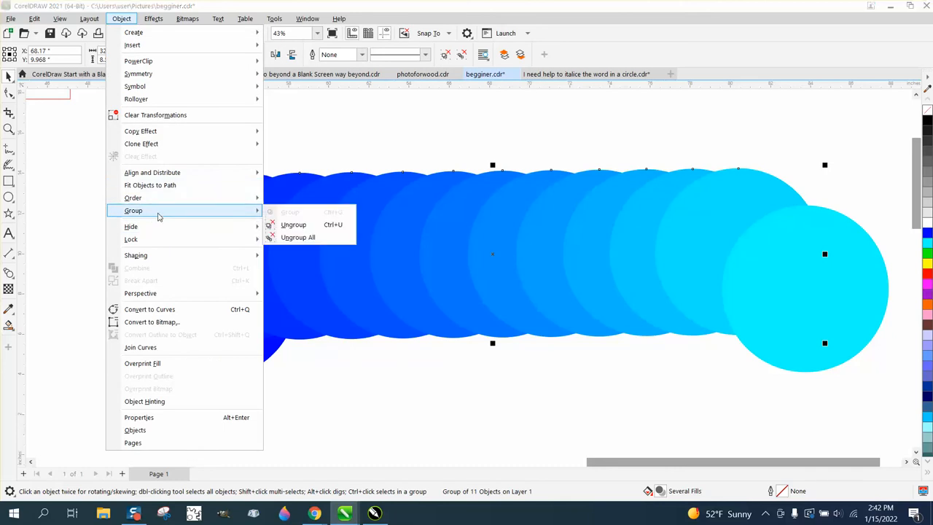
{"action": "left_click", "coordinate": [290, 225]}
{"action": "left_click", "coordinate": [384, 127]}
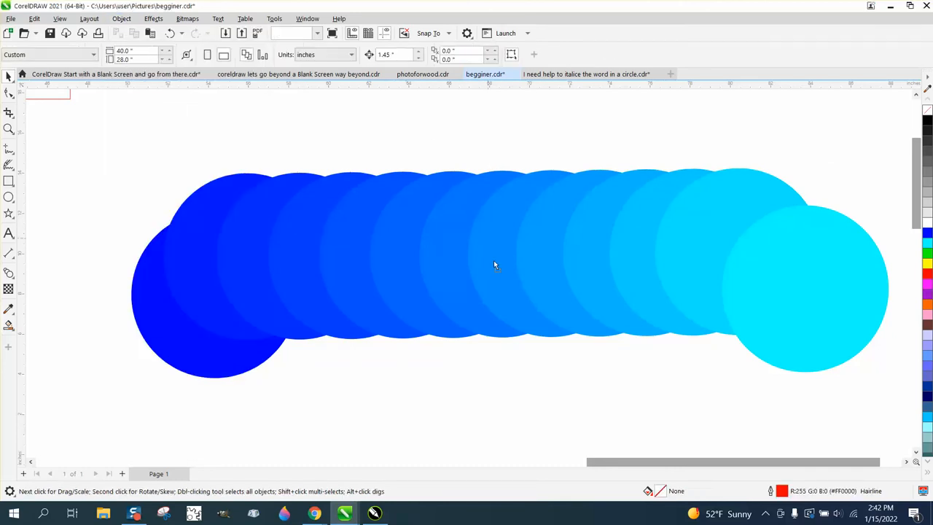
{"action": "left_click_drag", "start_coordinate": [494, 264], "coordinate": [433, 339]}
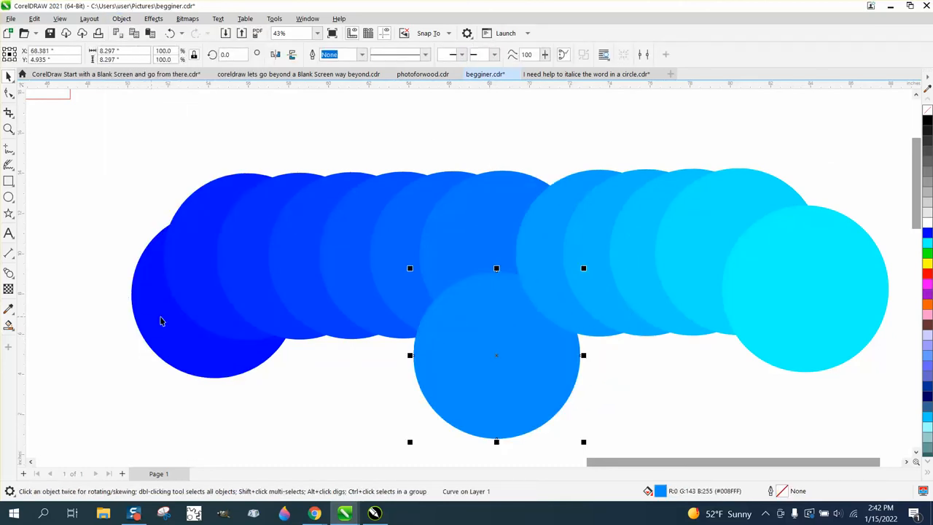
- Draw a square of about 10.7 inches above the cyan end of the circle row with the Rectangle tool
{"action": "scroll", "coordinate": [625, 265], "scroll_direction": "down", "scroll_amount": 1}
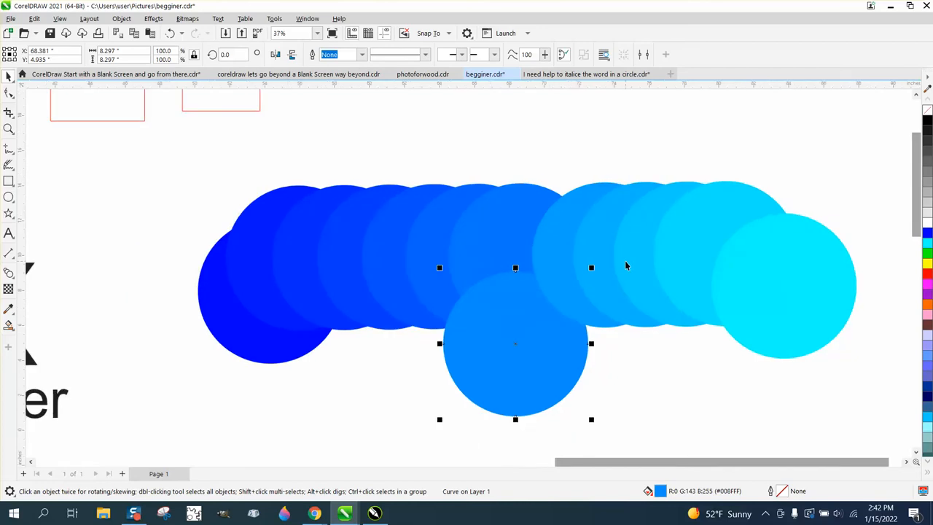
{"action": "scroll", "coordinate": [438, 240], "scroll_direction": "down", "scroll_amount": 6}
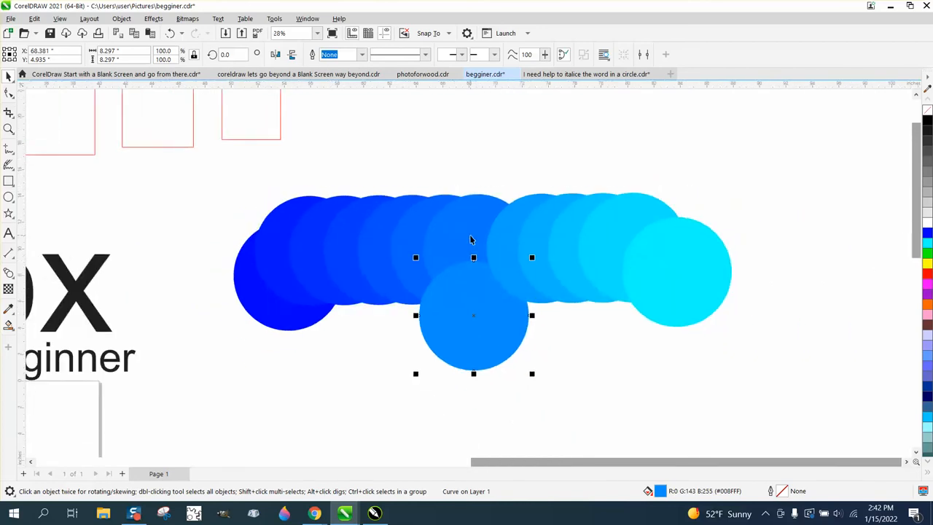
{"action": "scroll", "coordinate": [470, 240], "scroll_direction": "down", "scroll_amount": 4}
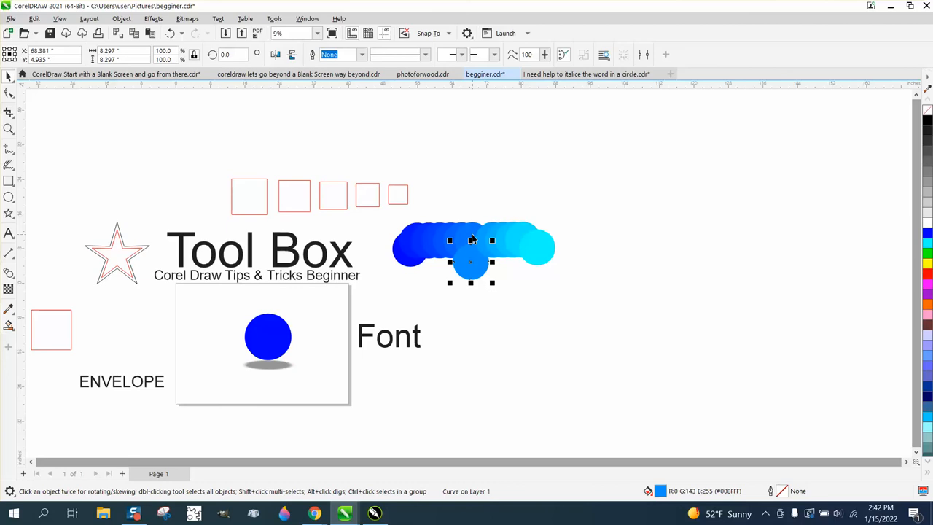
{"action": "left_click", "coordinate": [10, 180]}
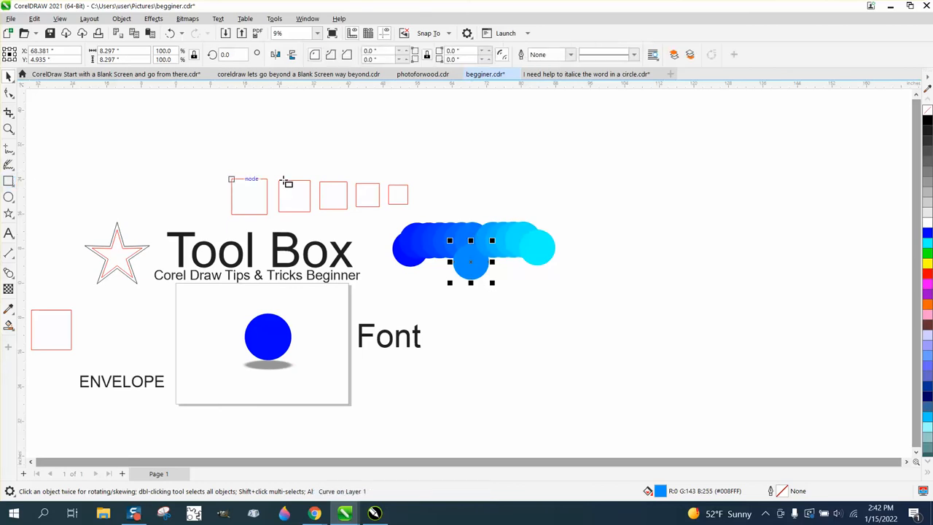
{"action": "left_click_drag", "start_coordinate": [527, 152], "coordinate": [574, 201]}
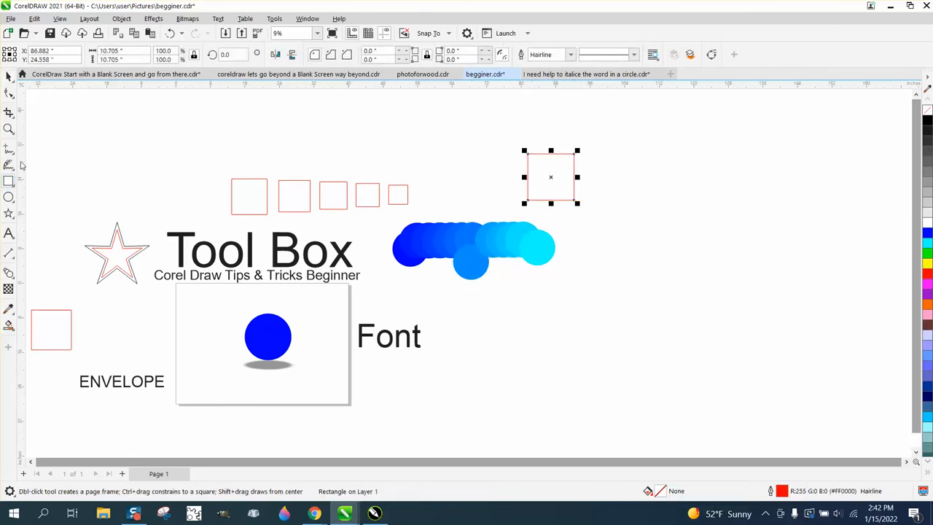
- Draw a circle of about 15.4 inches well to the right of the new square with the Ellipse tool
{"action": "left_click", "coordinate": [9, 196]}
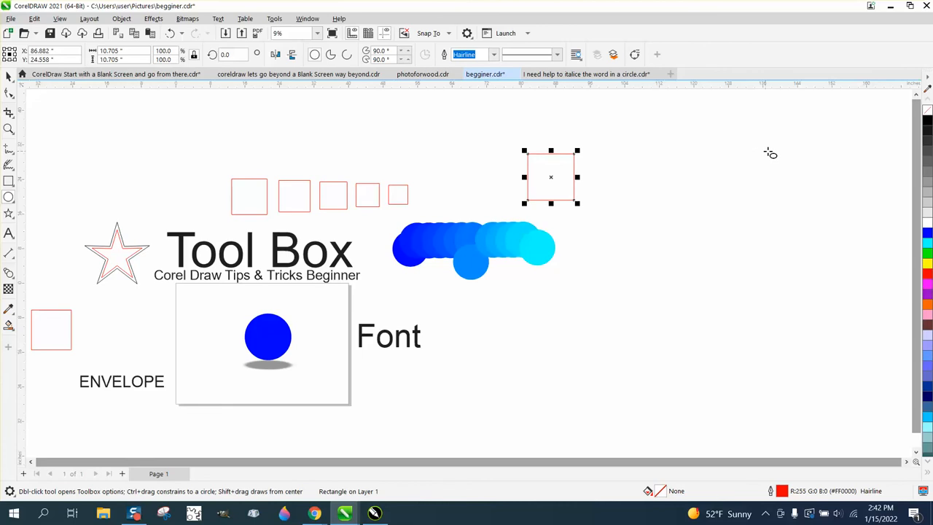
{"action": "left_click_drag", "start_coordinate": [808, 150], "coordinate": [734, 196]}
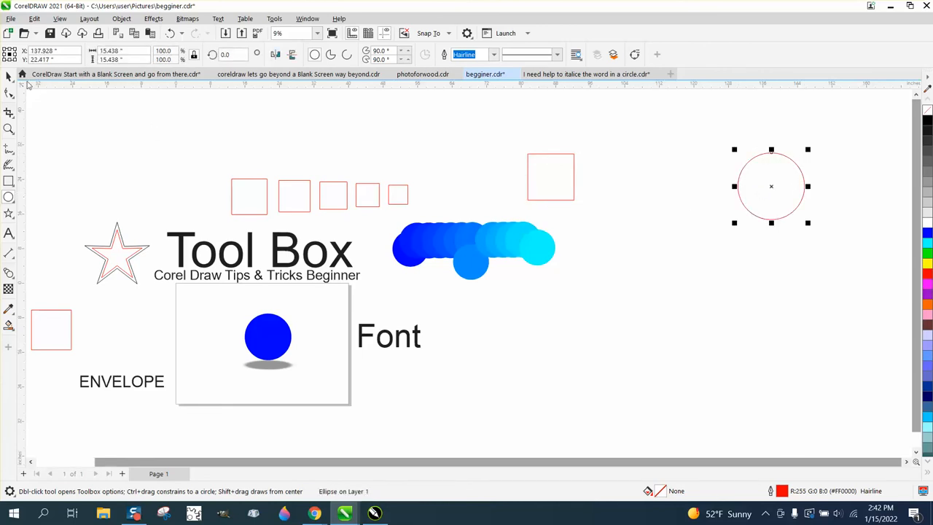
{"action": "left_click", "coordinate": [9, 76]}
- Try a blend from the new square to the circle beside it, and undo the blend
{"action": "left_click_drag", "start_coordinate": [478, 129], "coordinate": [757, 232]}
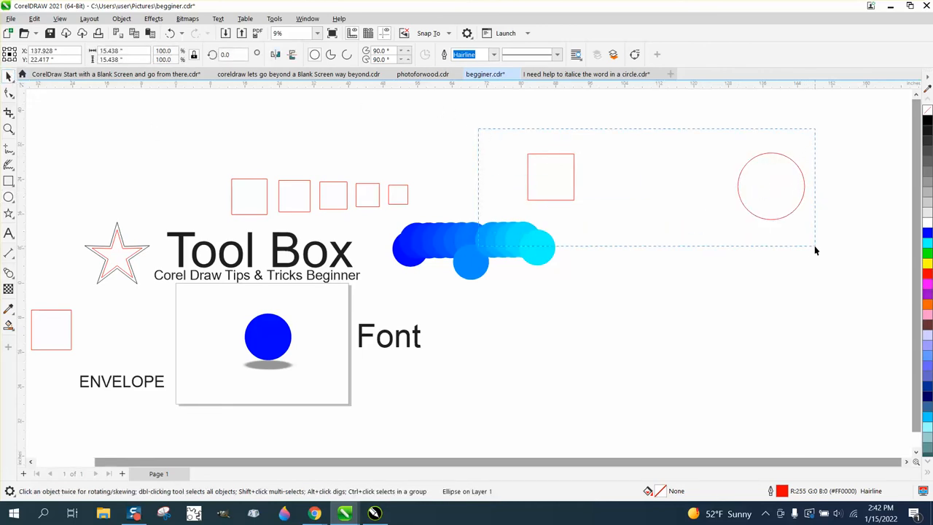
{"action": "left_click_drag", "start_coordinate": [815, 250], "coordinate": [787, 250]}
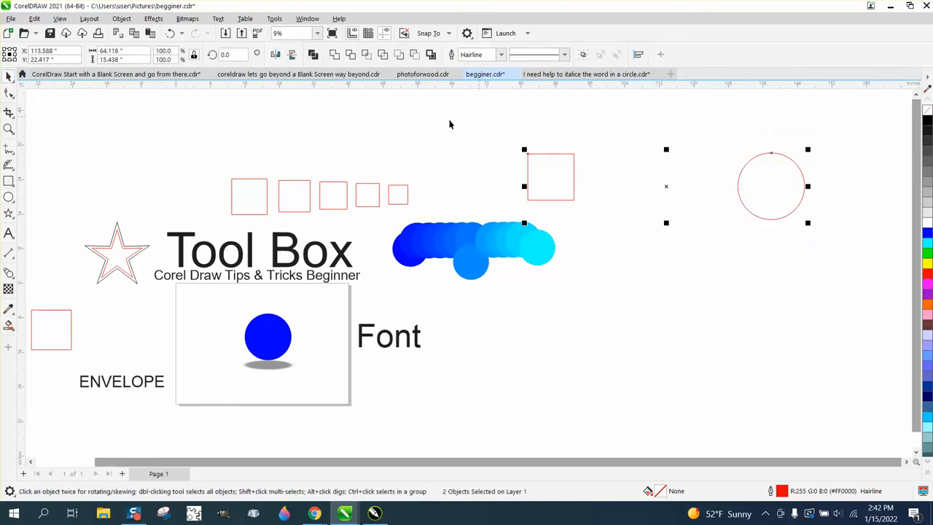
{"action": "left_click", "coordinate": [80, 143]}
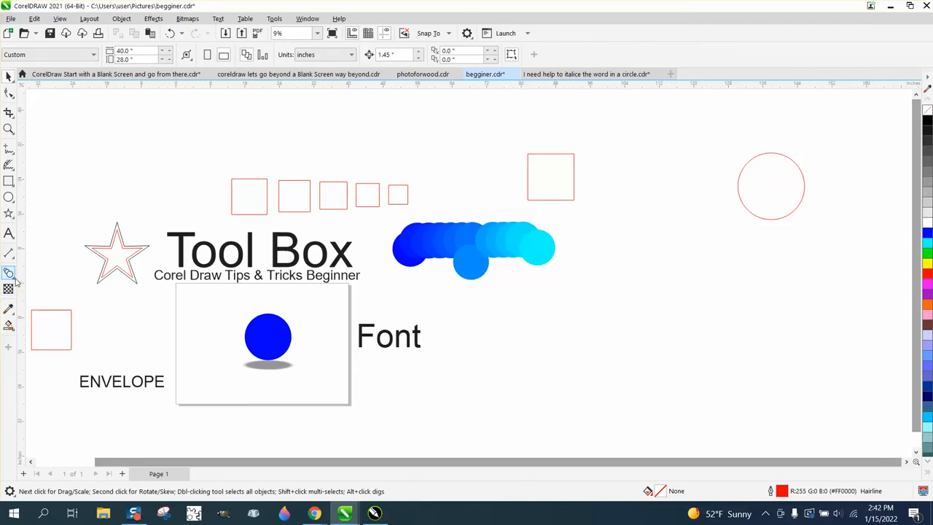
{"action": "left_click", "coordinate": [16, 280]}
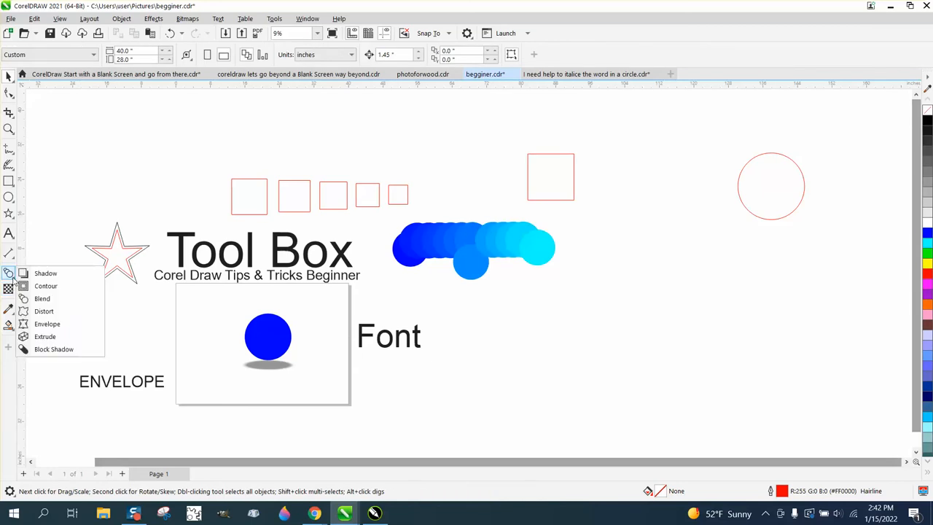
{"action": "left_click", "coordinate": [41, 300]}
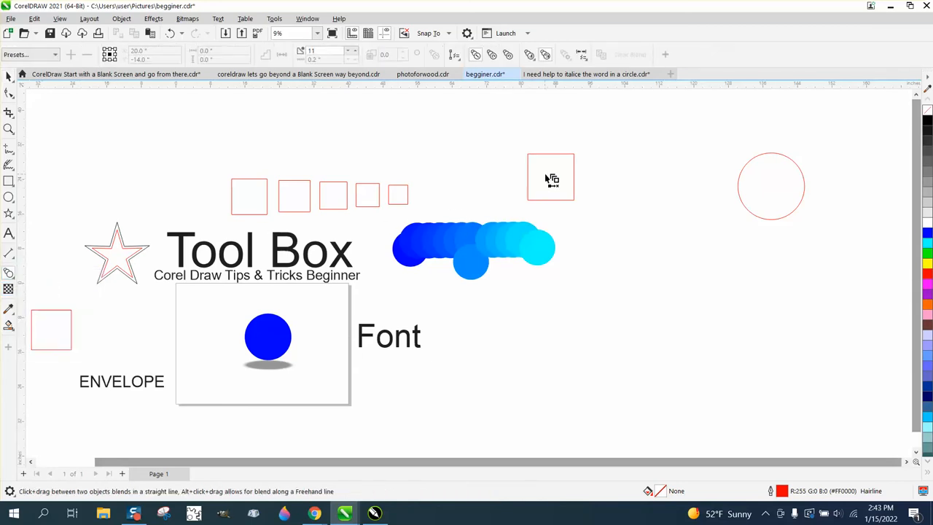
{"action": "left_click_drag", "start_coordinate": [551, 178], "coordinate": [767, 191]}
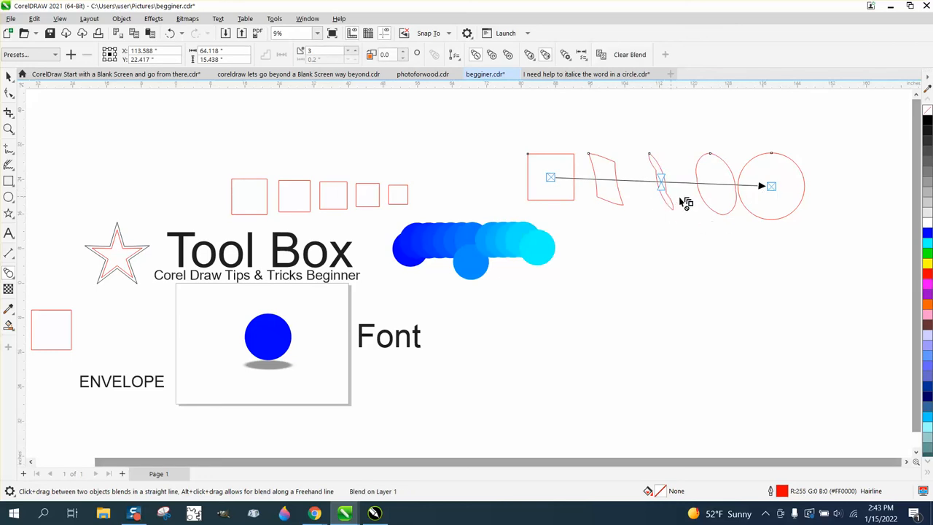
{"action": "left_click", "coordinate": [172, 34]}
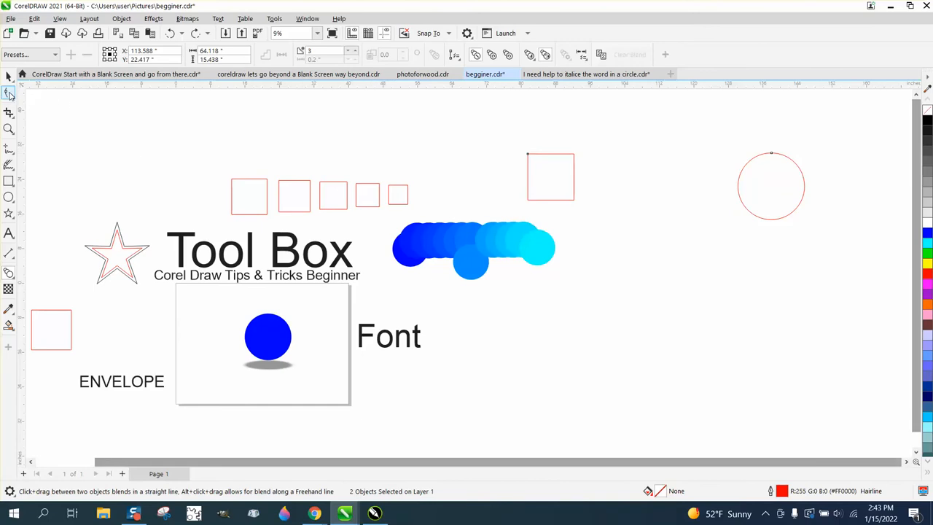
- Convert the new square and the circle beside it to curves
{"action": "left_click", "coordinate": [9, 93]}
{"action": "left_click", "coordinate": [543, 159]}
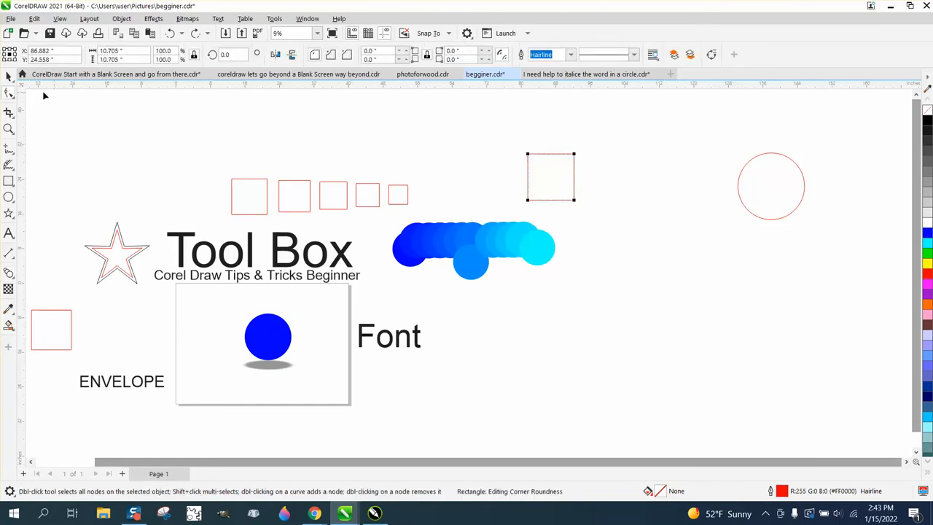
{"action": "left_click", "coordinate": [7, 75]}
{"action": "left_click_drag", "start_coordinate": [493, 132], "coordinate": [839, 237]}
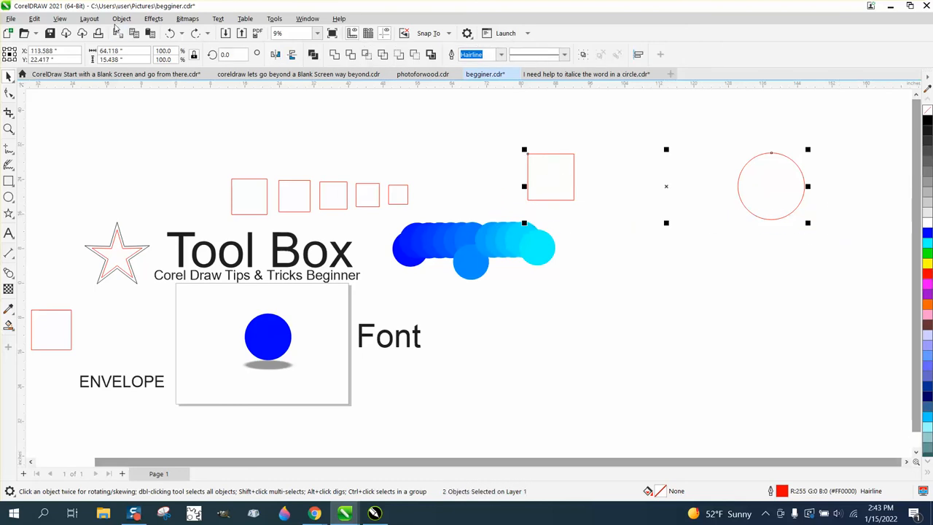
{"action": "left_click", "coordinate": [121, 18]}
{"action": "left_click", "coordinate": [155, 310]}
- Select all nodes of the converted circle and reverse its subpath direction
{"action": "left_click", "coordinate": [9, 93]}
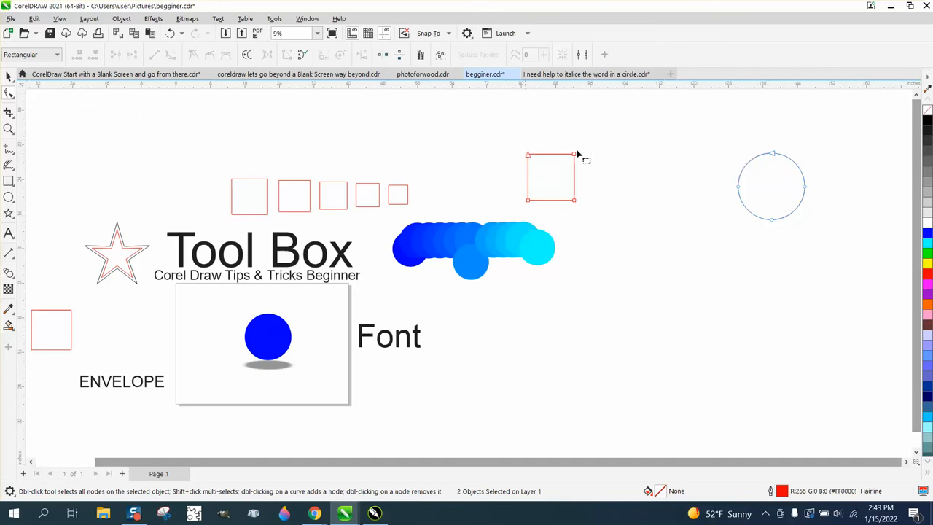
{"action": "left_click_drag", "start_coordinate": [829, 235], "coordinate": [829, 236]}
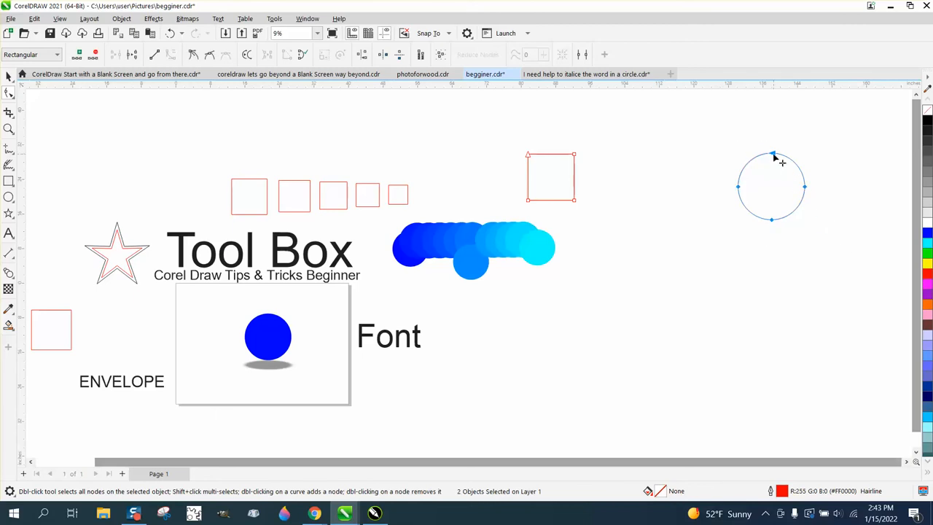
{"action": "right_click", "coordinate": [773, 155]}
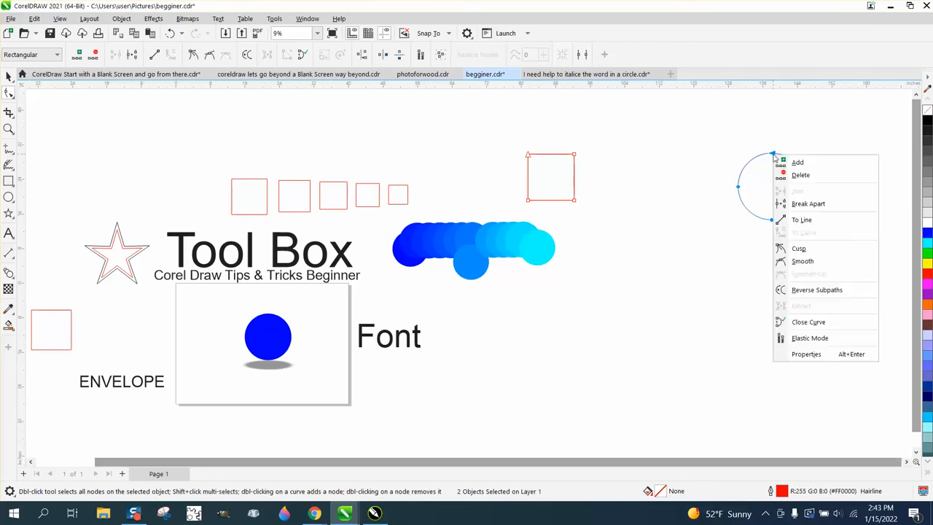
{"action": "left_click", "coordinate": [802, 290]}
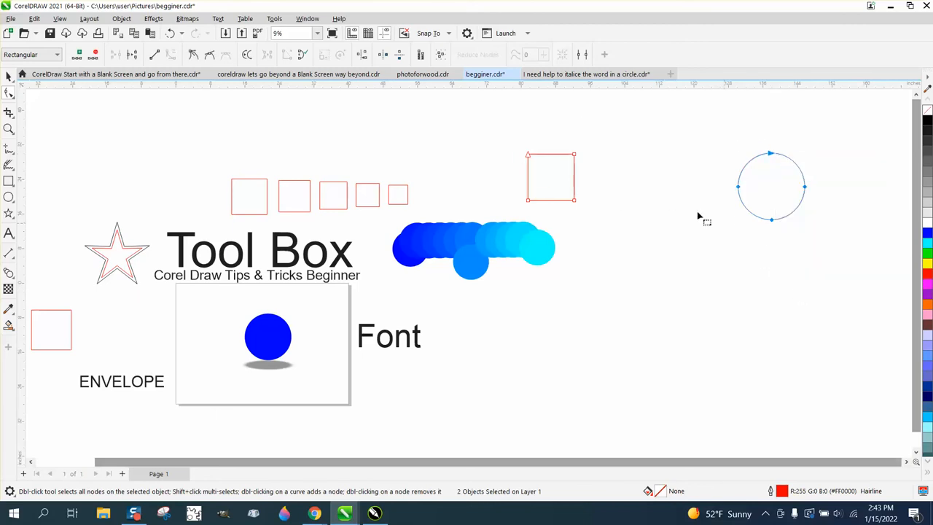
- Blend the square into the circle with 3 intermediate shapes and shift the blend's acceleration slightly toward the square
{"action": "left_click", "coordinate": [8, 76]}
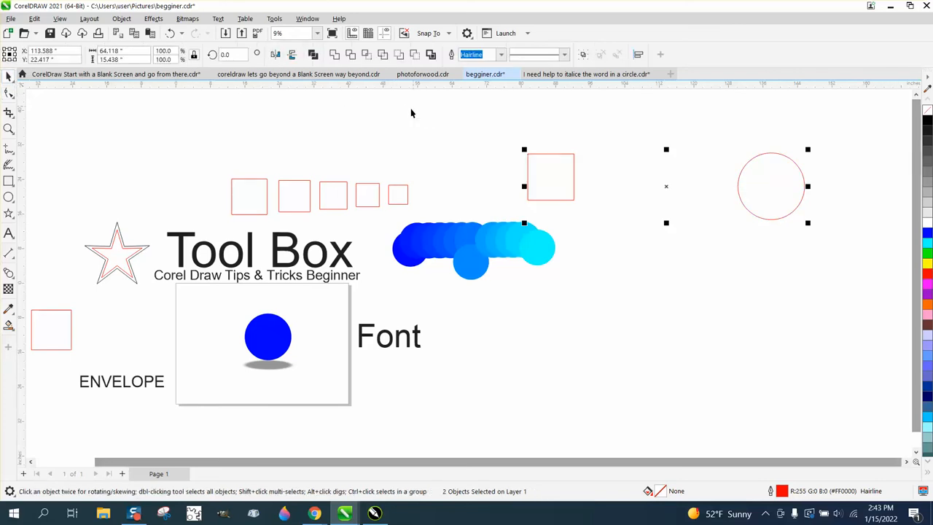
{"action": "left_click", "coordinate": [8, 273]}
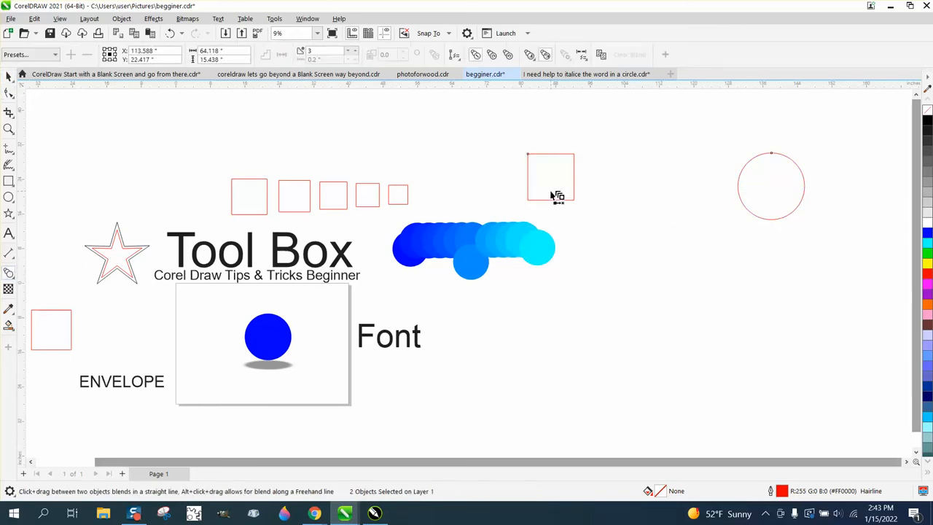
{"action": "left_click_drag", "start_coordinate": [551, 178], "coordinate": [771, 191]}
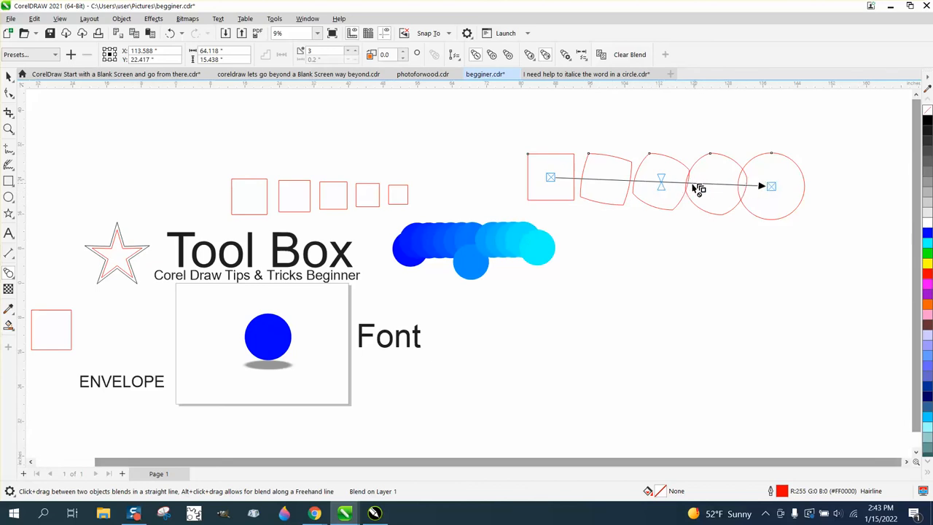
{"action": "left_click_drag", "start_coordinate": [659, 187], "coordinate": [656, 192]}
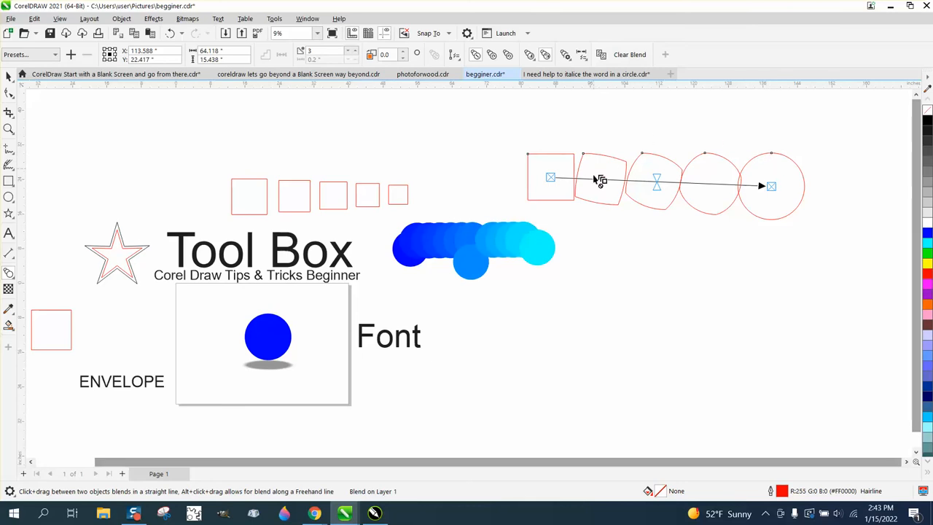
- Draw a circle of about 12.6 inches below the square-to-circle blend with the Ellipse tool
{"action": "left_click", "coordinate": [10, 182]}
{"action": "left_click", "coordinate": [9, 197]}
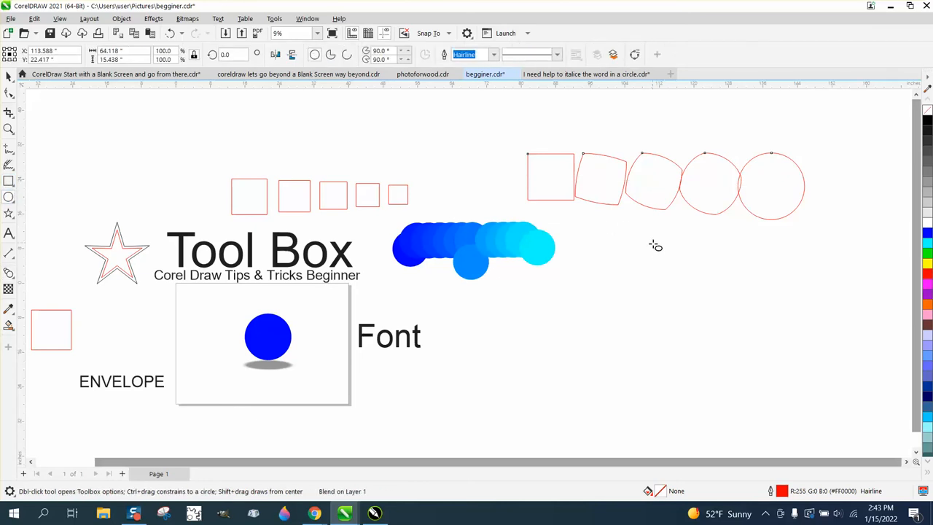
{"action": "left_click_drag", "start_coordinate": [656, 253], "coordinate": [596, 309]}
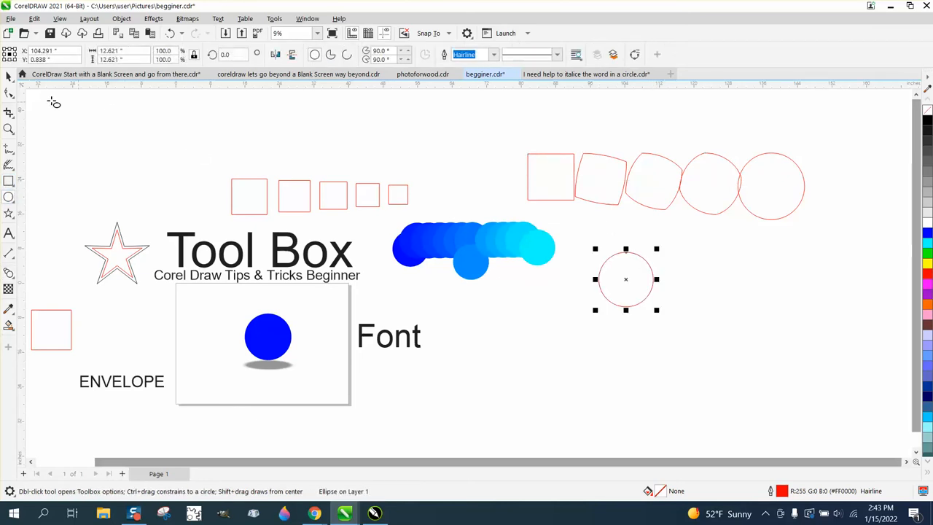
- Move the new circle below the blend's round end and place a copy of it back near the original spot
{"action": "left_click", "coordinate": [8, 78]}
{"action": "left_click", "coordinate": [10, 82]}
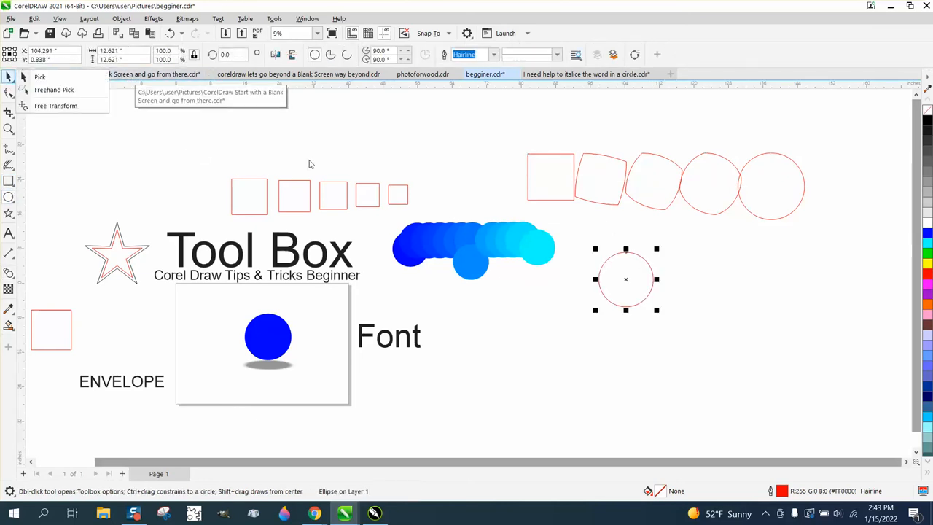
{"action": "left_click", "coordinate": [627, 282]}
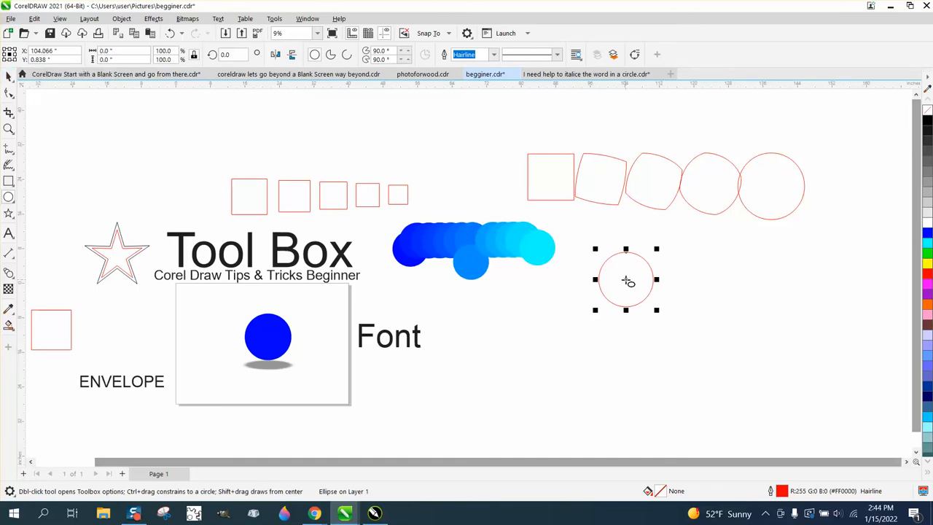
{"action": "key", "text": "space"}
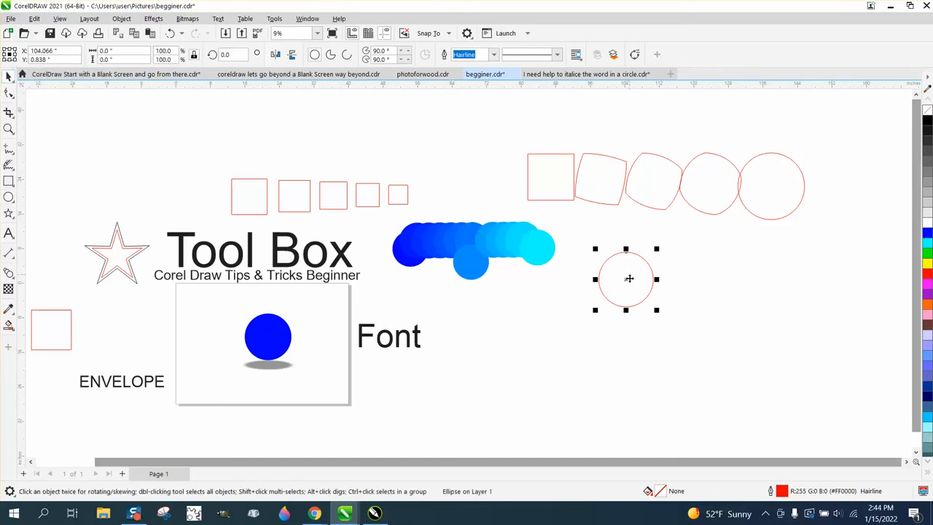
{"action": "left_click_drag", "start_coordinate": [629, 279], "coordinate": [799, 278]}
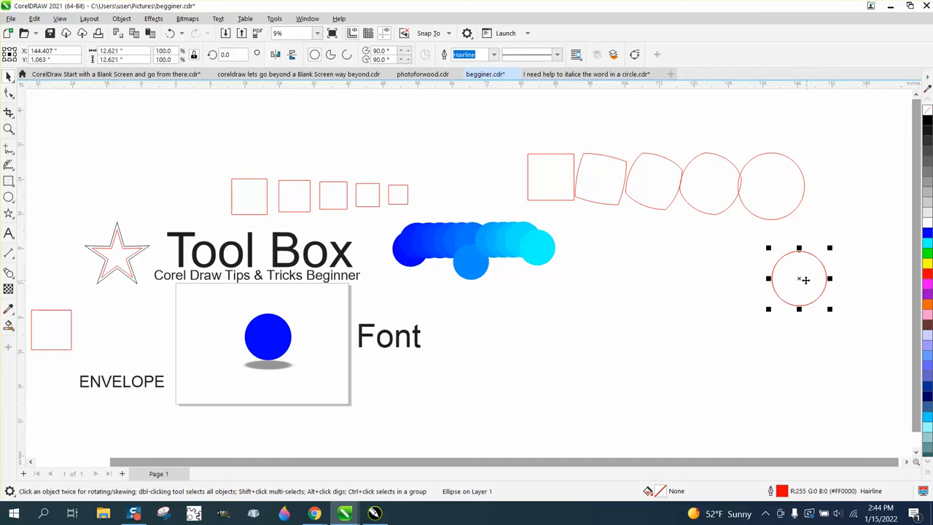
{"action": "left_click_drag", "start_coordinate": [805, 279], "coordinate": [644, 283]}
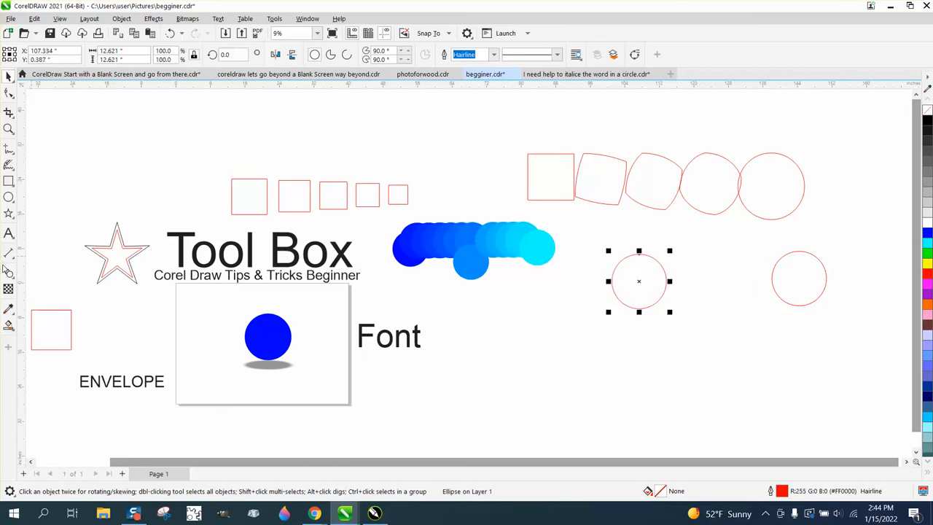
- Try a blend between the two equal circles below the square-to-circle blend, and undo it
{"action": "left_click", "coordinate": [14, 281]}
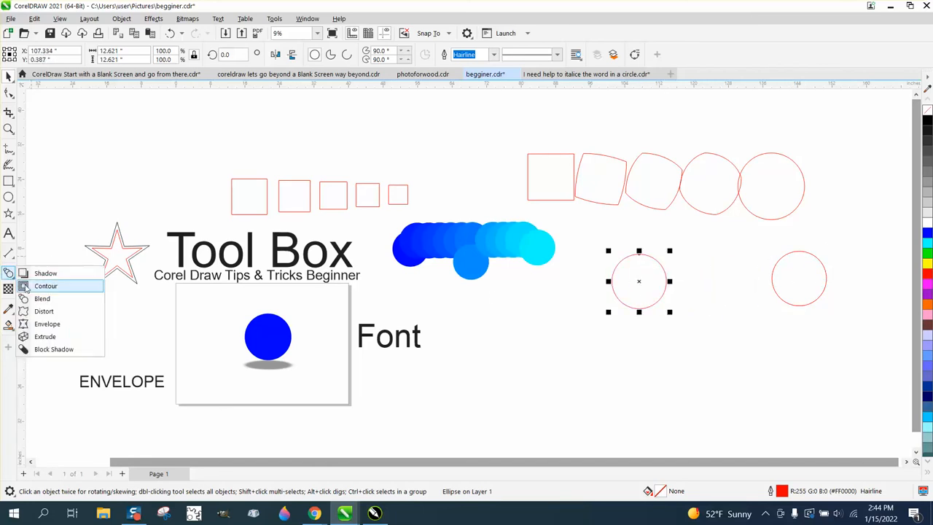
{"action": "left_click", "coordinate": [38, 301]}
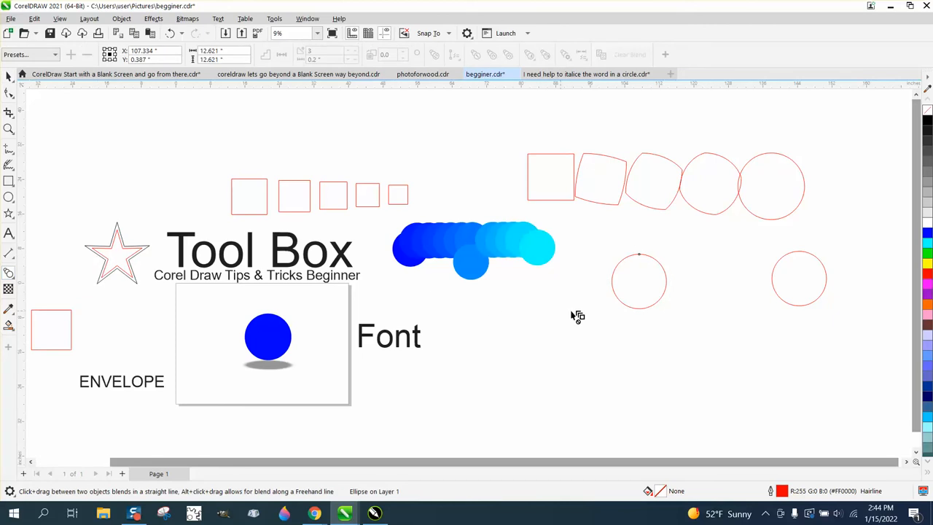
{"action": "left_click_drag", "start_coordinate": [651, 294], "coordinate": [787, 280]}
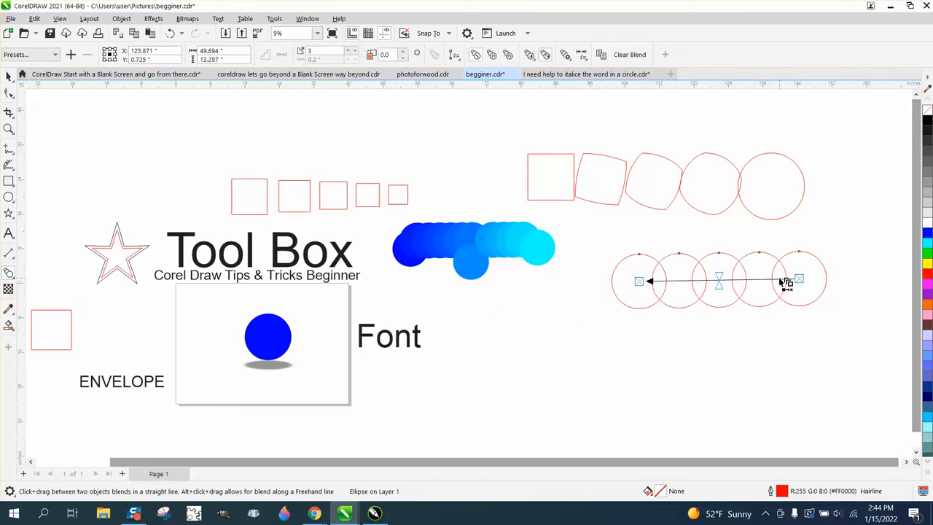
{"action": "left_click", "coordinate": [9, 76]}
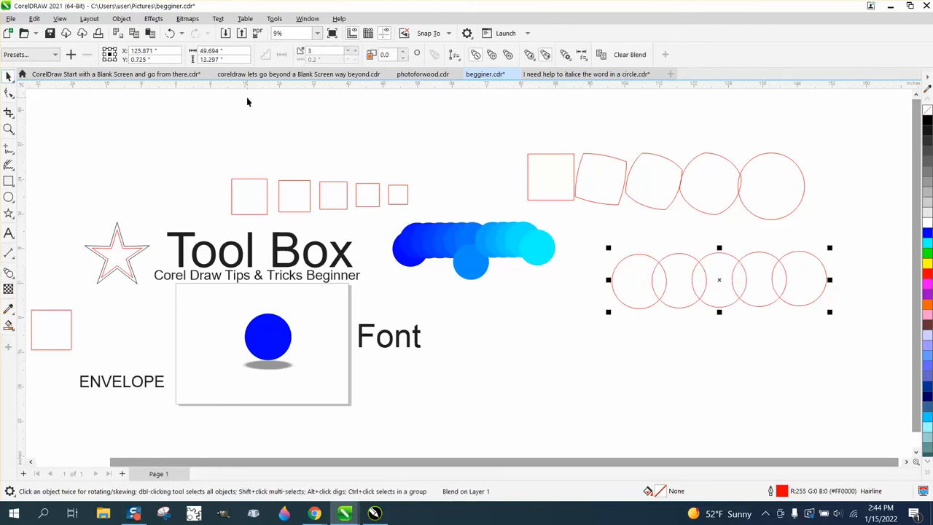
{"action": "left_click", "coordinate": [169, 33]}
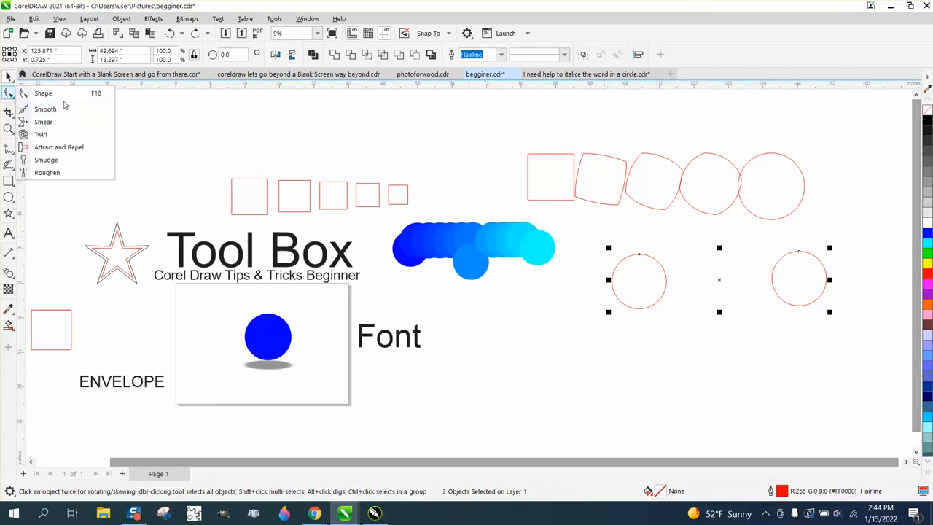
- Convert the right one of the two equal circles to curves and select the left circle for node editing
{"action": "left_click", "coordinate": [44, 93]}
{"action": "left_click", "coordinate": [783, 291]}
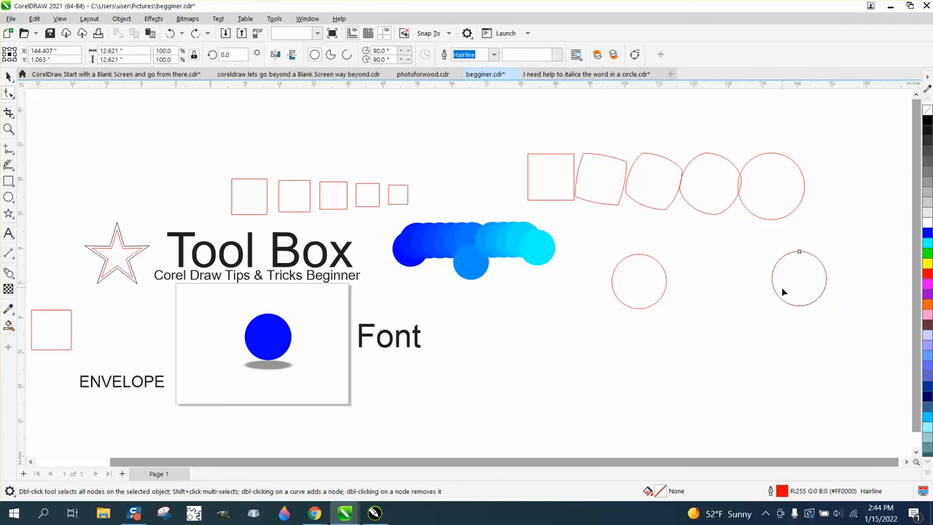
{"action": "left_click", "coordinate": [120, 19]}
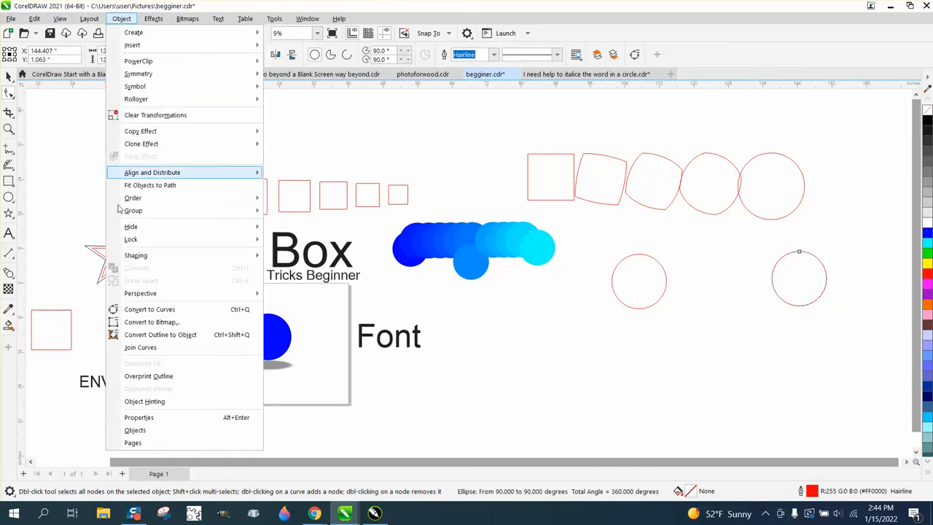
{"action": "left_click", "coordinate": [156, 312]}
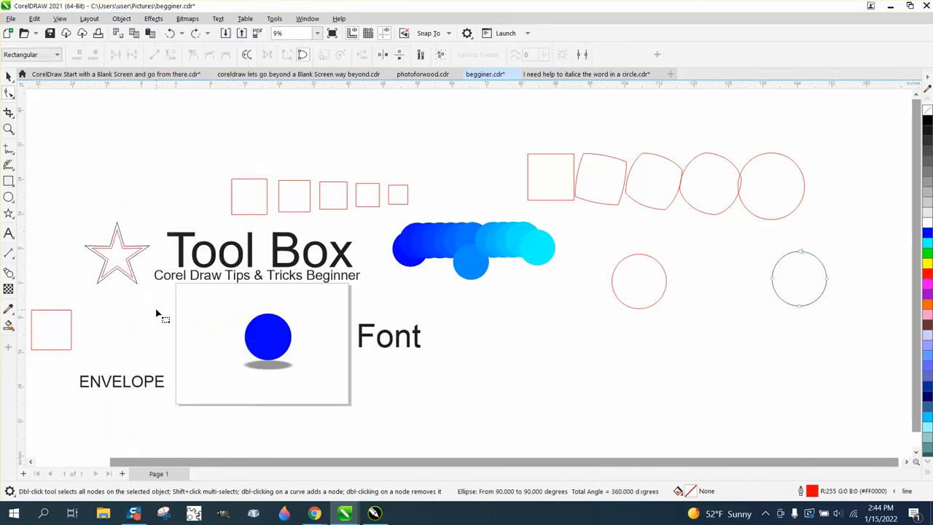
{"action": "left_click", "coordinate": [645, 282]}
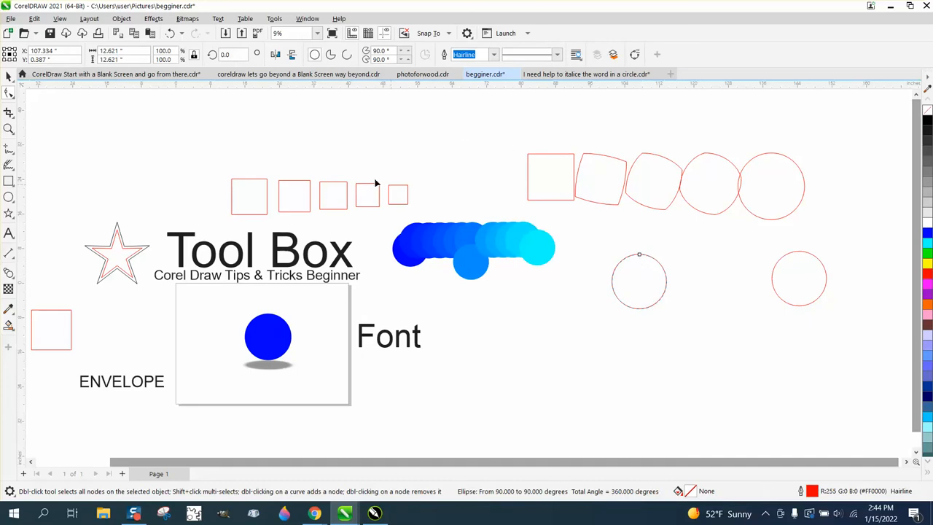
- Convert the left one of the two equal circles to curves and reverse its path direction
{"action": "left_click", "coordinate": [122, 18]}
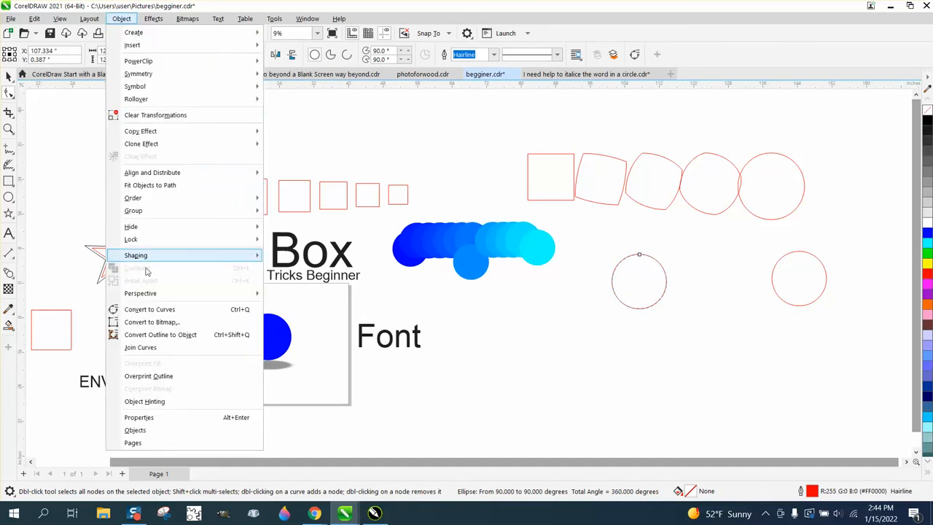
{"action": "left_click", "coordinate": [156, 312]}
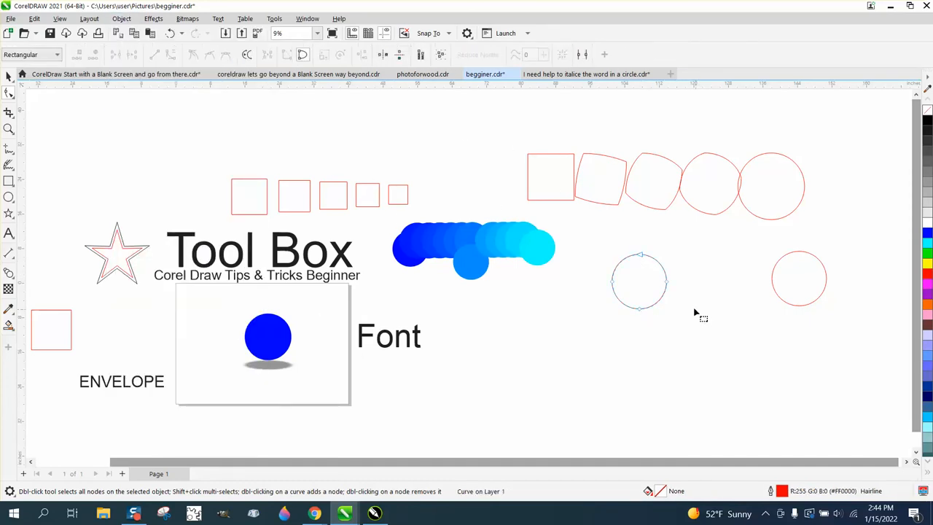
{"action": "mouse_move", "coordinate": [603, 249]}
{"action": "left_mouse_down"}
{"action": "mouse_move", "coordinate": [687, 337]}
{"action": "mouse_move", "coordinate": [682, 320]}
{"action": "left_mouse_up"}
{"action": "right_click", "coordinate": [642, 258]}
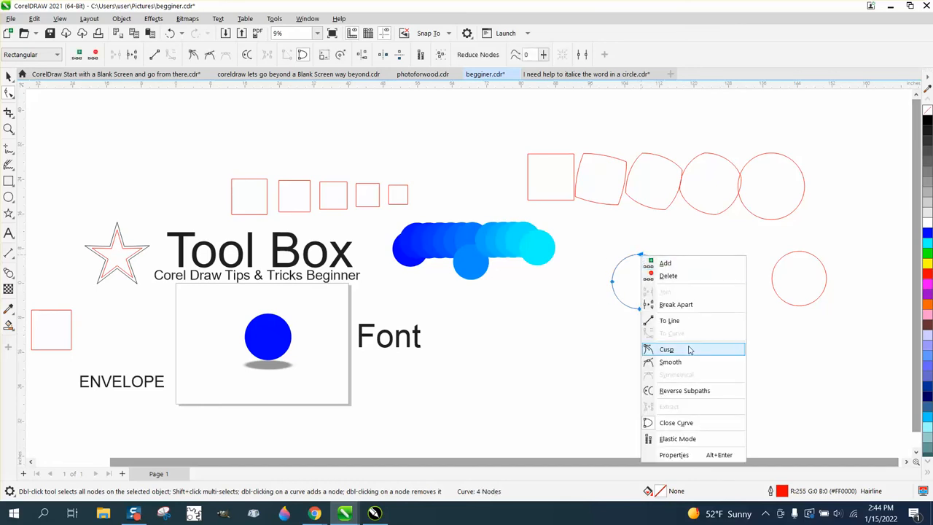
{"action": "left_click", "coordinate": [688, 391]}
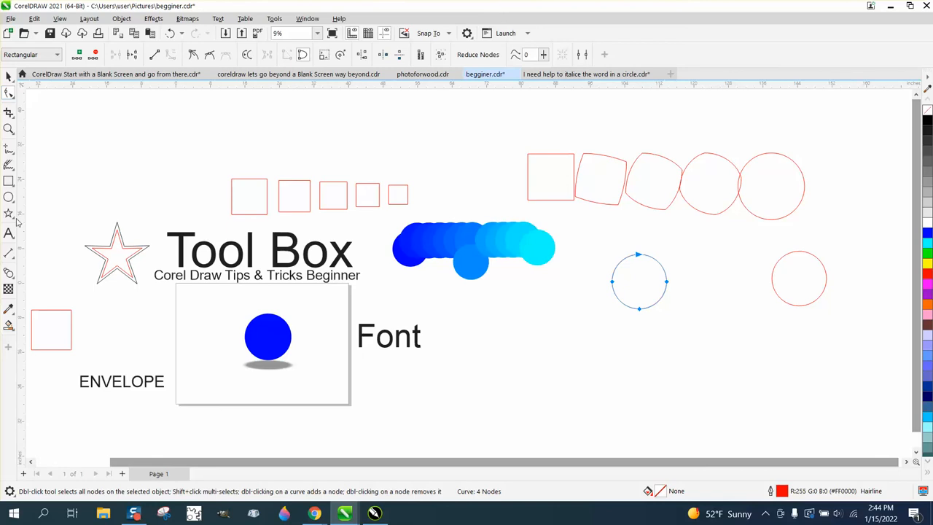
- Blend the left circle into the right circle below the square-to-circle blend
{"action": "left_click", "coordinate": [8, 272]}
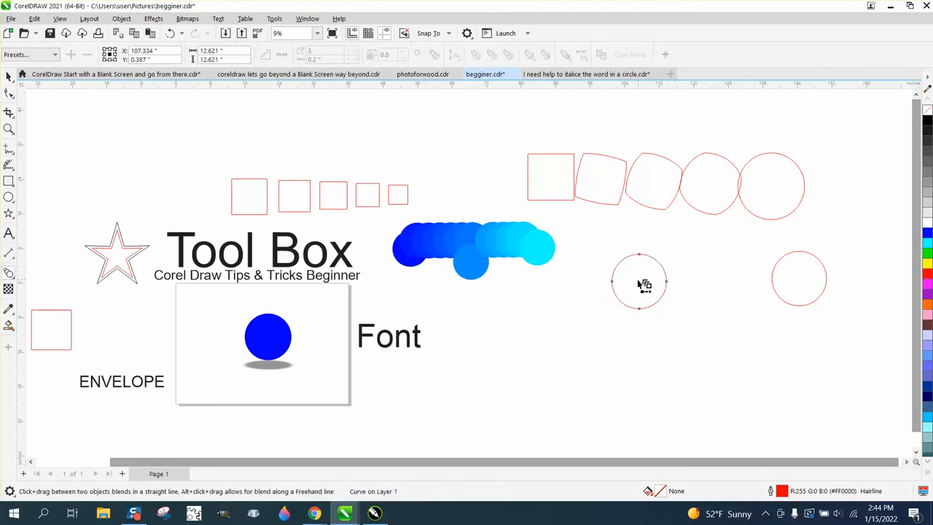
{"action": "left_click_drag", "start_coordinate": [639, 281], "coordinate": [796, 279]}
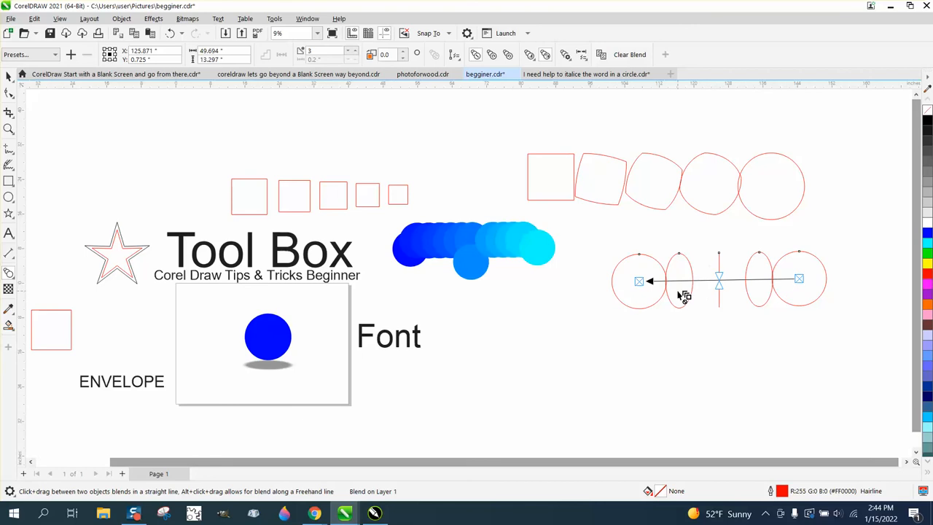
{"action": "scroll", "coordinate": [682, 281], "scroll_direction": "down", "scroll_amount": 1}
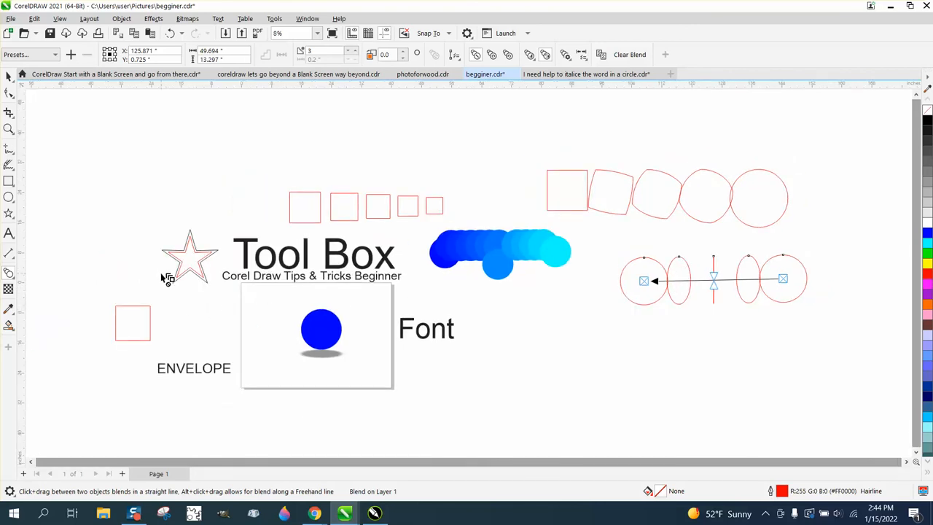
- Try a push and pull distortion on the circle blend with the Distort tool, and undo it
{"action": "left_click", "coordinate": [10, 273]}
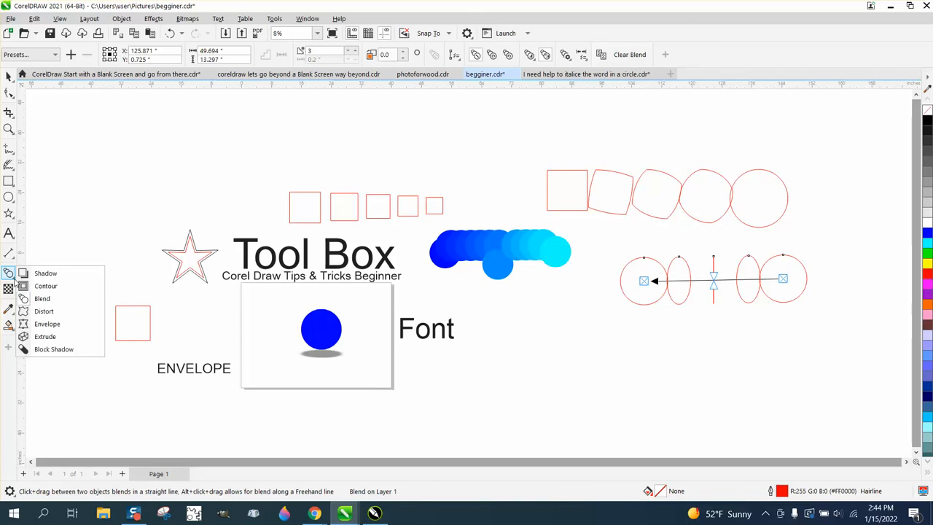
{"action": "left_click", "coordinate": [44, 311]}
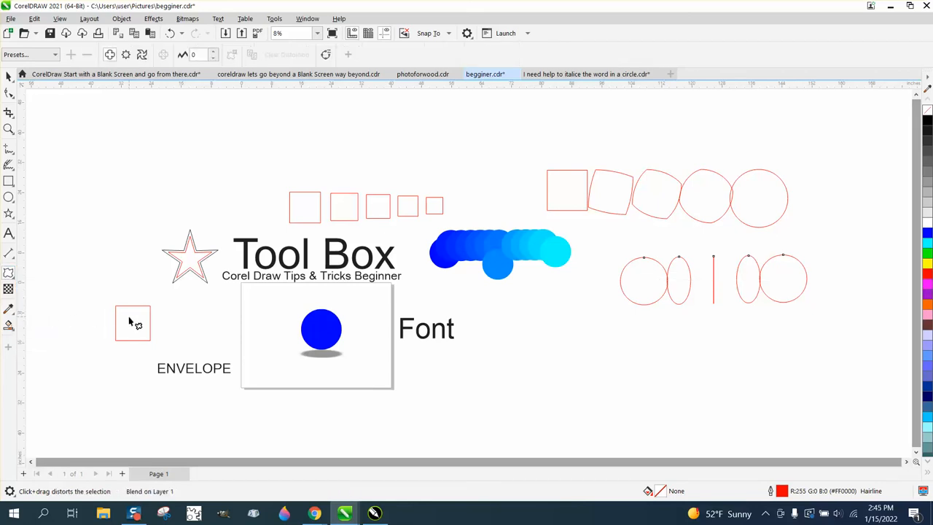
{"action": "left_click_drag", "start_coordinate": [131, 321], "coordinate": [129, 318]}
{"action": "left_click", "coordinate": [169, 34]}
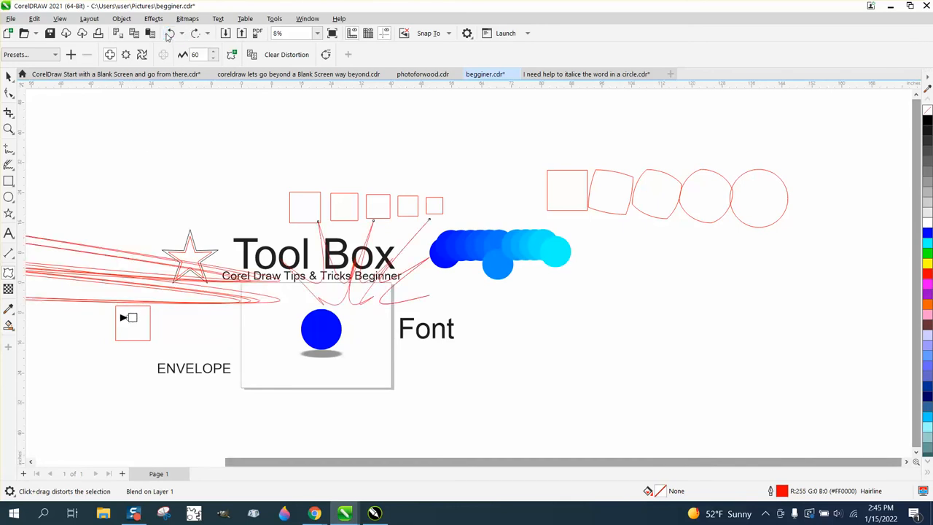
{"action": "left_click", "coordinate": [169, 34]}
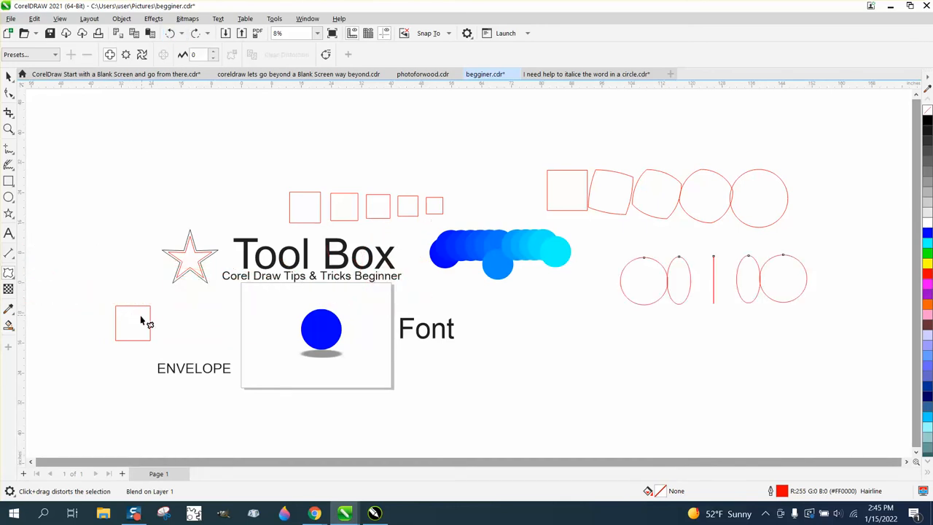
- Try distorting the circle blend again with a push and pull amplitude of 10, and undo it
{"action": "left_click_drag", "start_coordinate": [133, 317], "coordinate": [137, 317]}
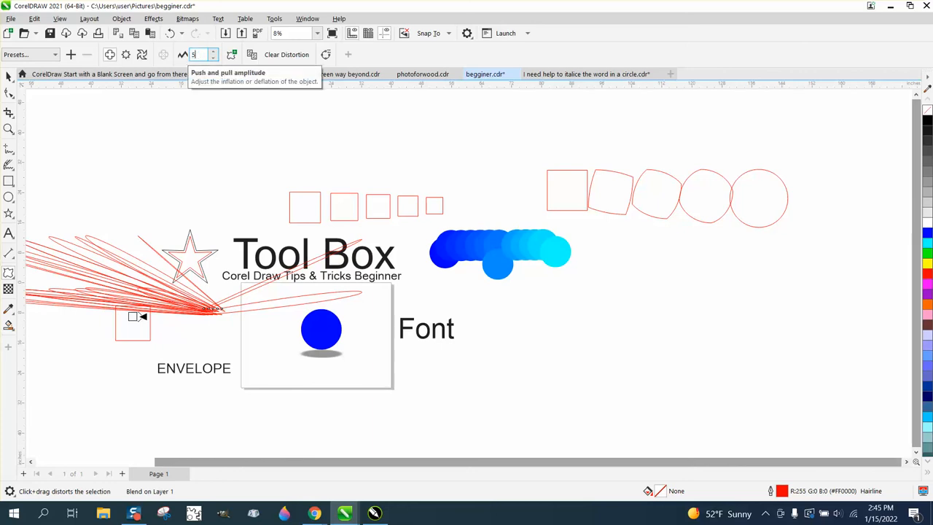
{"action": "left_click", "coordinate": [198, 150]}
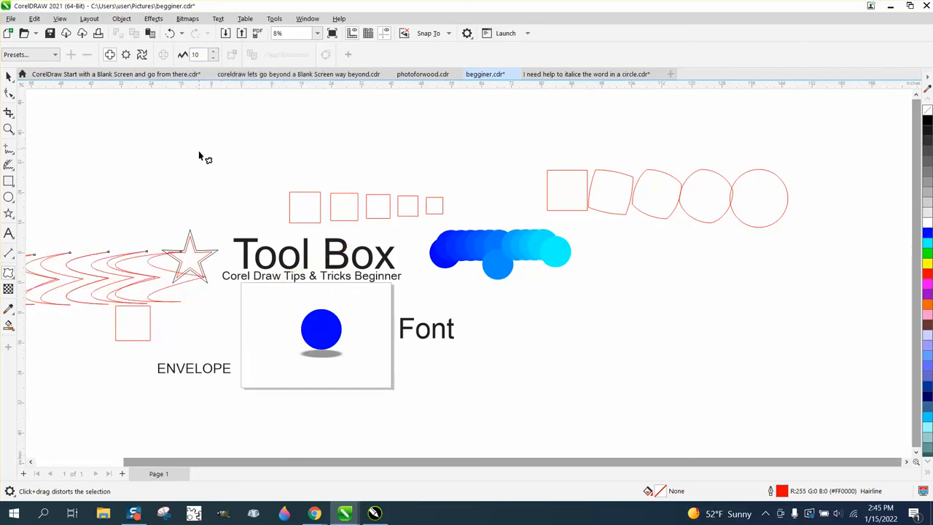
{"action": "left_click", "coordinate": [169, 32]}
{"action": "left_click", "coordinate": [170, 32]}
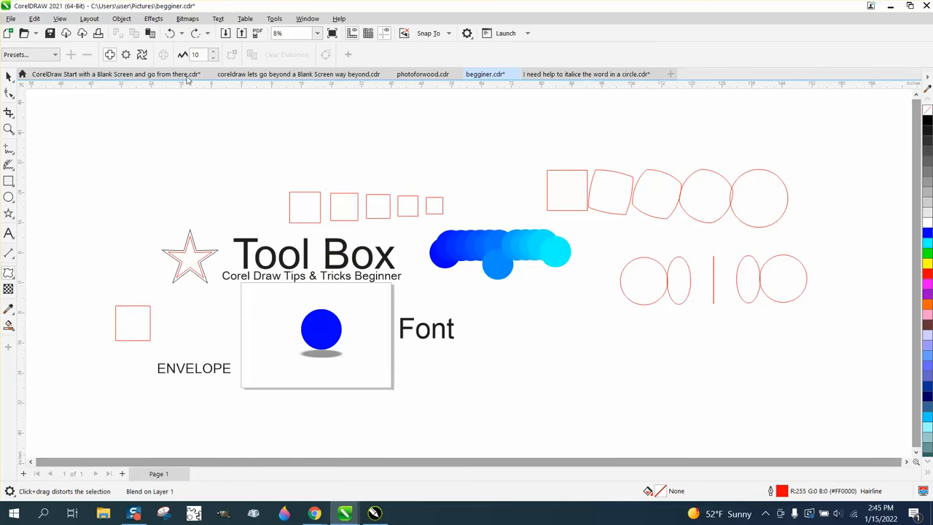
- Distort the single square above the ENVELOPE text from its upper-left corner, with a push and pull amplitude of about 51
{"action": "left_click", "coordinate": [136, 331]}
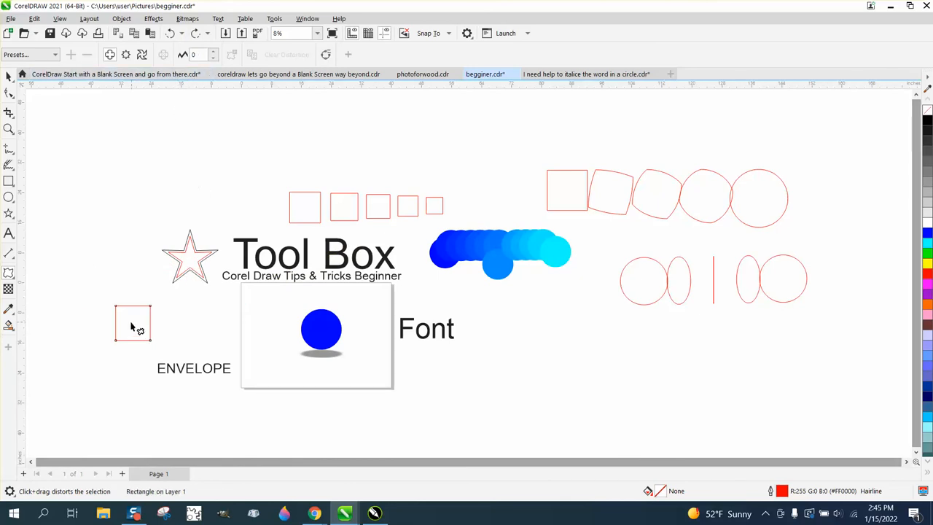
{"action": "mouse_move", "coordinate": [117, 310]}
{"action": "left_mouse_down"}
{"action": "mouse_move", "coordinate": [123, 315]}
{"action": "mouse_move", "coordinate": [109, 306]}
{"action": "left_mouse_up"}
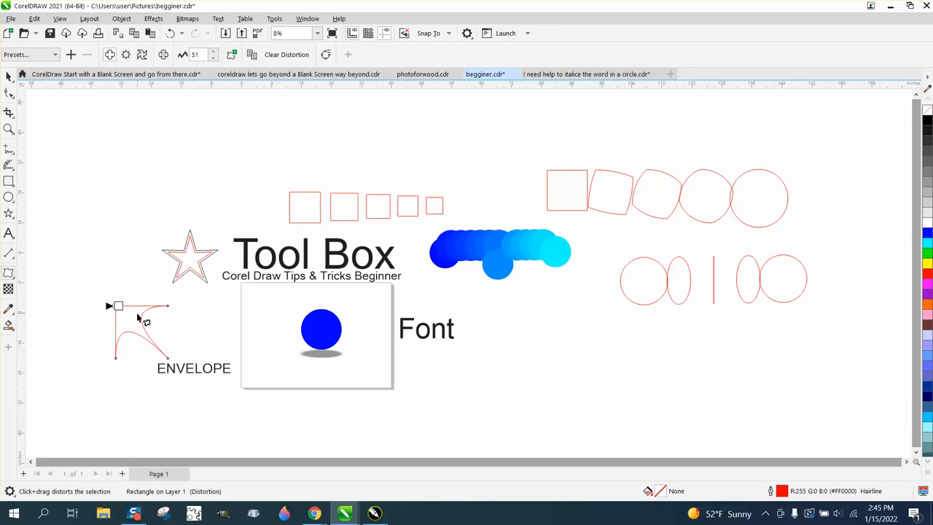
- Distort the blended row of squares from its largest square with a push and pull amplitude of about -199, and inspect the row up close
{"action": "left_click", "coordinate": [306, 217]}
{"action": "left_click_drag", "start_coordinate": [307, 207], "coordinate": [244, 241]}
{"action": "left_click", "coordinate": [9, 129]}
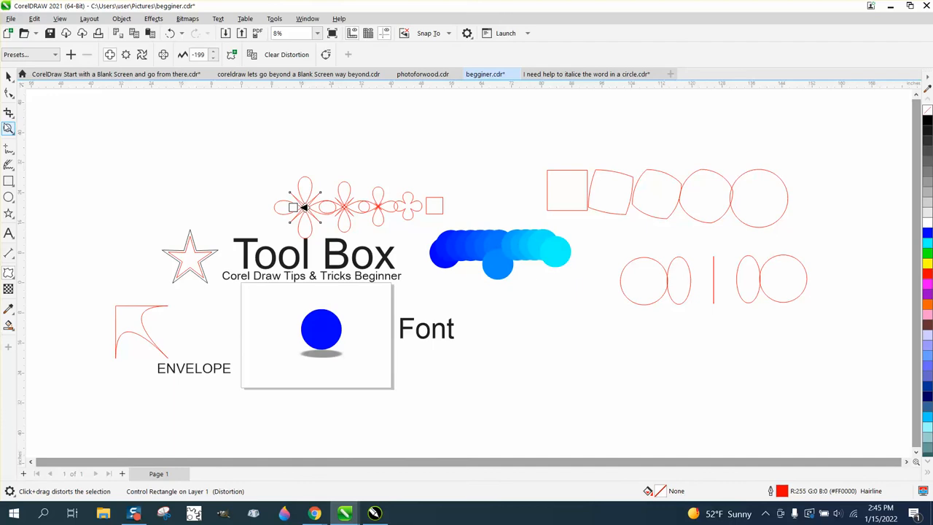
{"action": "left_click_drag", "start_coordinate": [283, 194], "coordinate": [492, 252]}
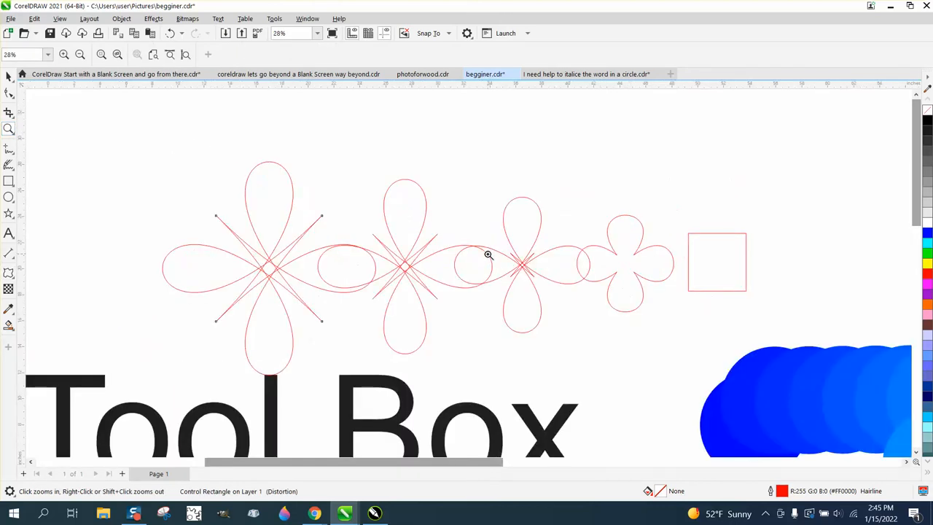
{"action": "scroll", "coordinate": [485, 256], "scroll_direction": "down", "scroll_amount": 3}
{"action": "scroll", "coordinate": [481, 260], "scroll_direction": "down", "scroll_amount": 1}
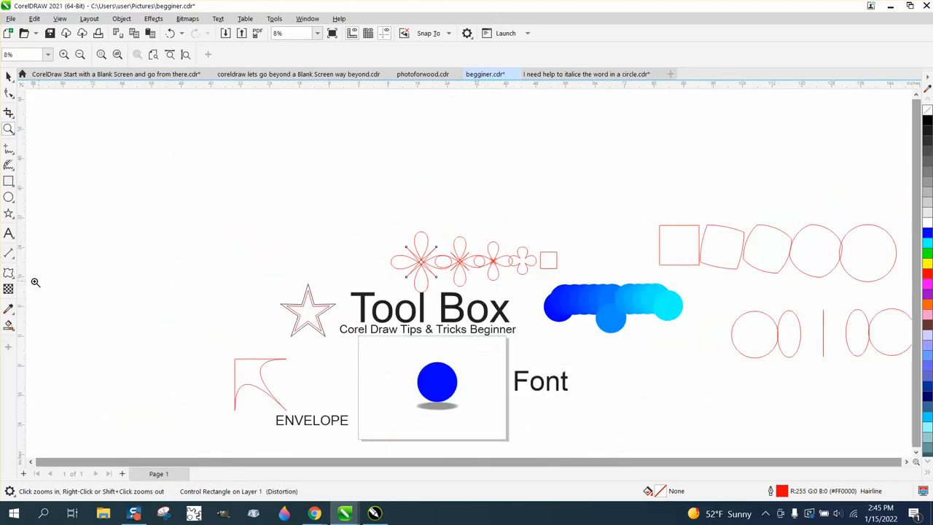
- Select the ENVELOPE text and open it for editing with the Envelope tool
{"action": "left_click", "coordinate": [13, 280]}
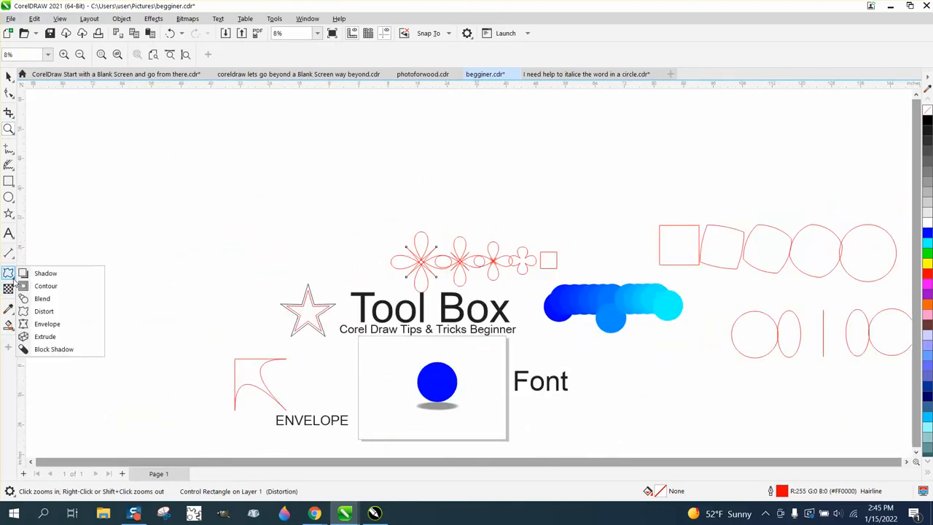
{"action": "left_click", "coordinate": [45, 323]}
{"action": "left_click", "coordinate": [9, 128]}
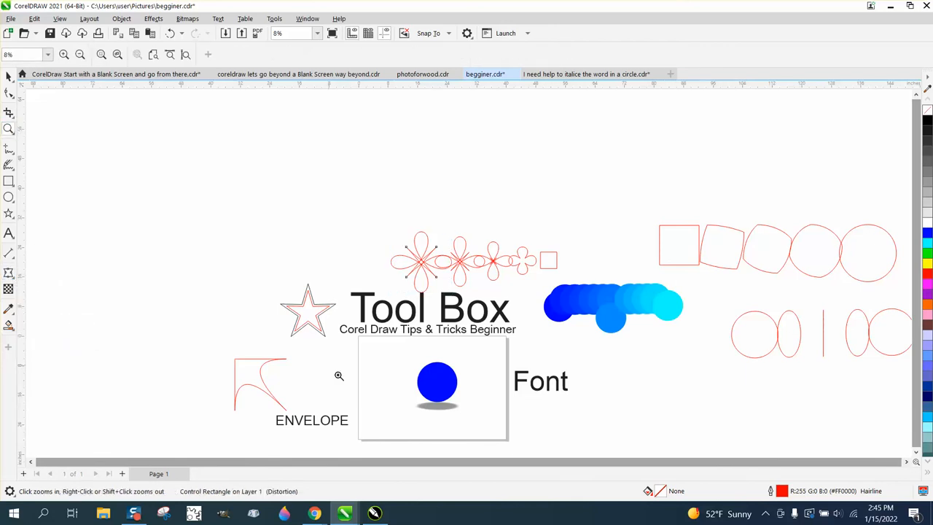
{"action": "left_click_drag", "start_coordinate": [256, 403], "coordinate": [410, 448]}
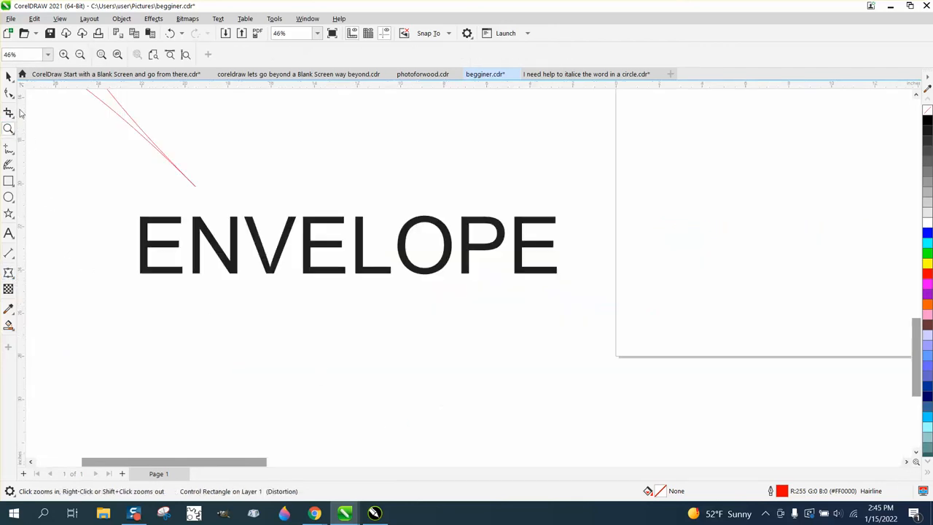
{"action": "left_click", "coordinate": [9, 75]}
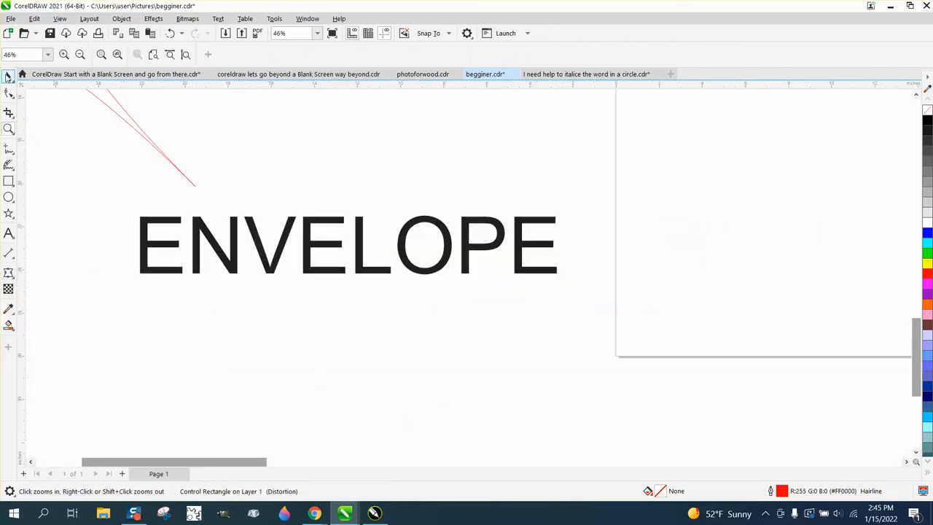
{"action": "left_click", "coordinate": [255, 237]}
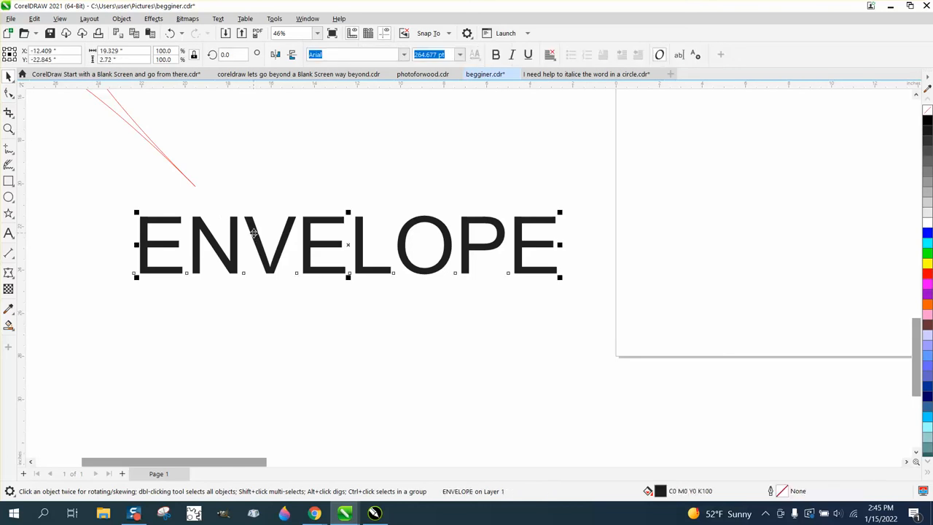
{"action": "left_click", "coordinate": [9, 273]}
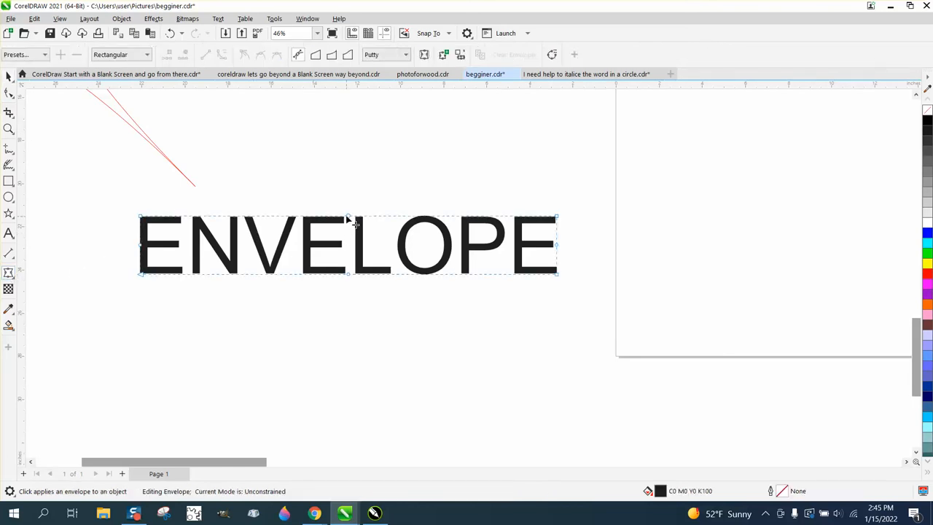
- Try arching the ENVELOPE text by raising its envelope's upper and lower middle nodes, and undo both changes
{"action": "left_click_drag", "start_coordinate": [348, 217], "coordinate": [348, 183]}
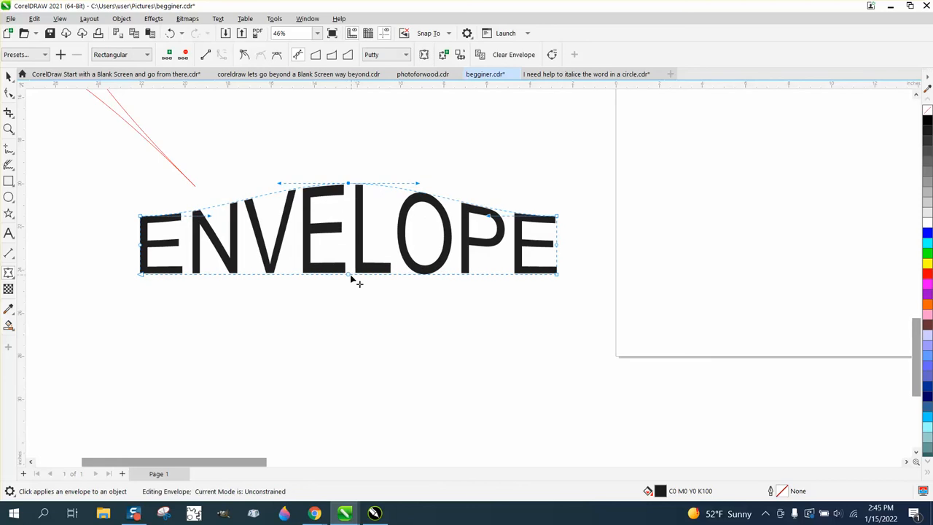
{"action": "left_click_drag", "start_coordinate": [350, 276], "coordinate": [346, 239]}
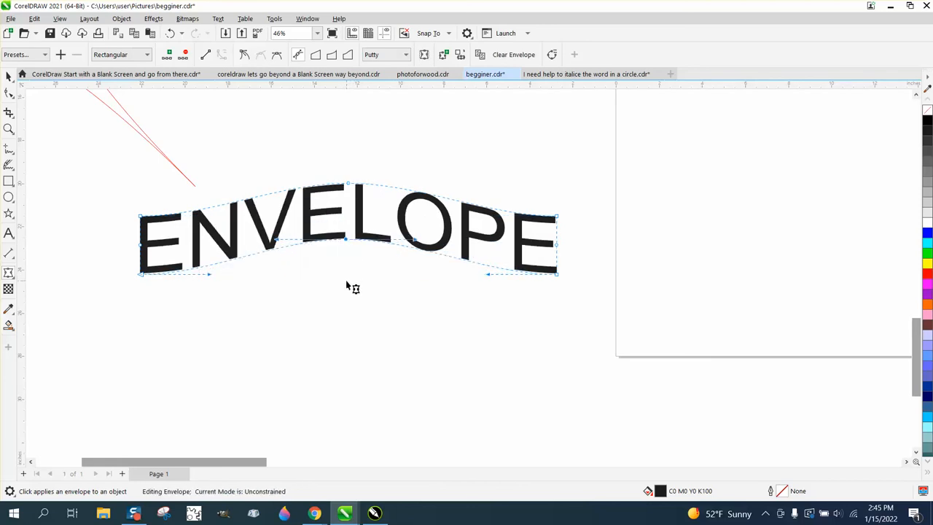
{"action": "left_click", "coordinate": [170, 33]}
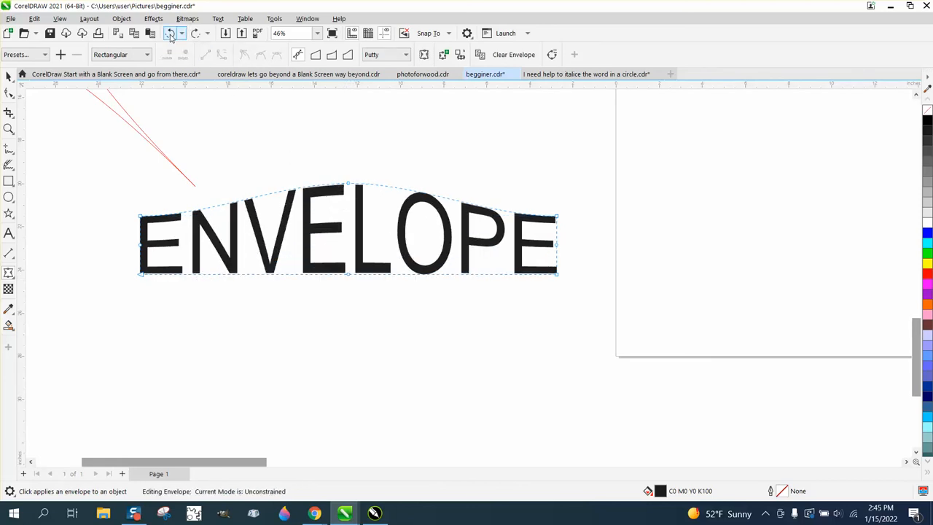
{"action": "left_click", "coordinate": [170, 34]}
- Convert all envelope segments of the ENVELOPE text to lines and raise the upper and lower middle nodes to form a straight-sided peak
{"action": "left_click_drag", "start_coordinate": [119, 194], "coordinate": [587, 295]}
{"action": "right_click", "coordinate": [558, 277]}
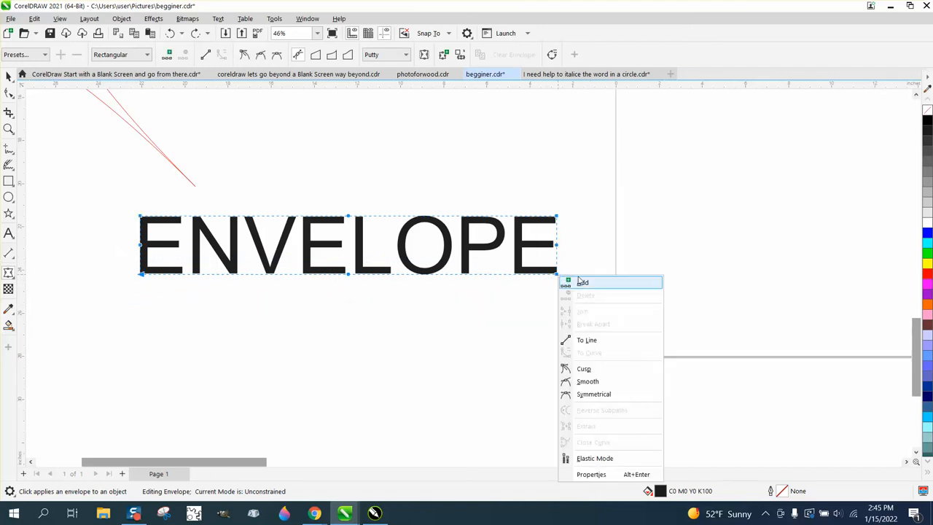
{"action": "left_click", "coordinate": [602, 340]}
{"action": "left_click", "coordinate": [460, 337]}
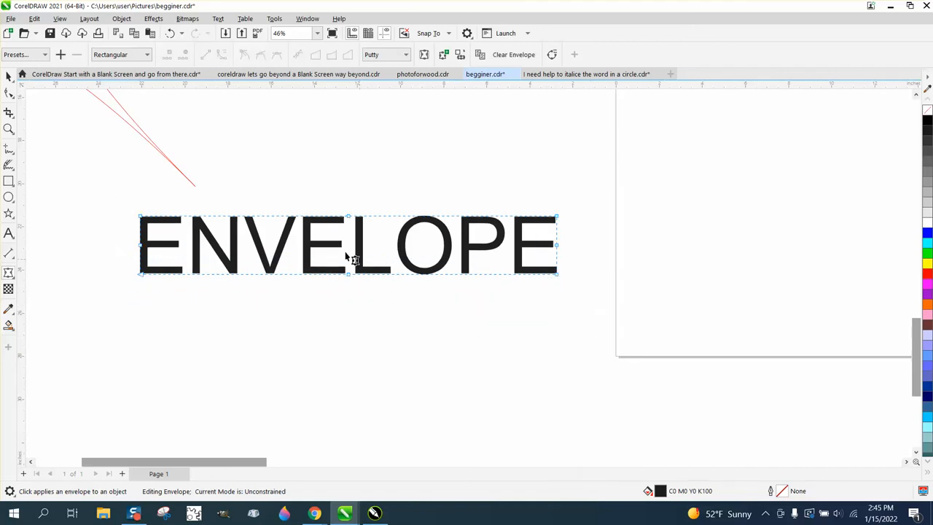
{"action": "left_click_drag", "start_coordinate": [348, 217], "coordinate": [349, 156]}
{"action": "left_click_drag", "start_coordinate": [348, 277], "coordinate": [349, 222]}
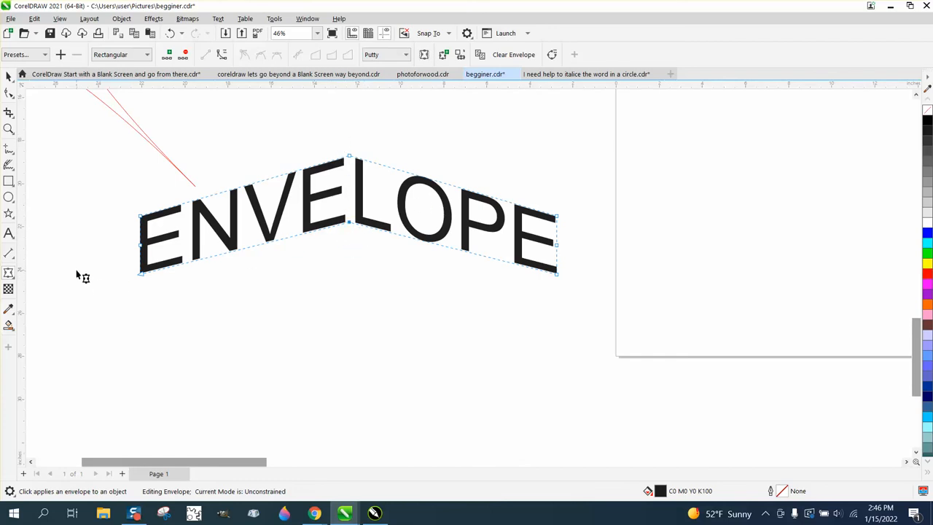
- Draw a square of about 7.26 inches below the ENVELOPE text with the Rectangle tool
{"action": "scroll", "coordinate": [241, 302], "scroll_direction": "down", "scroll_amount": 5}
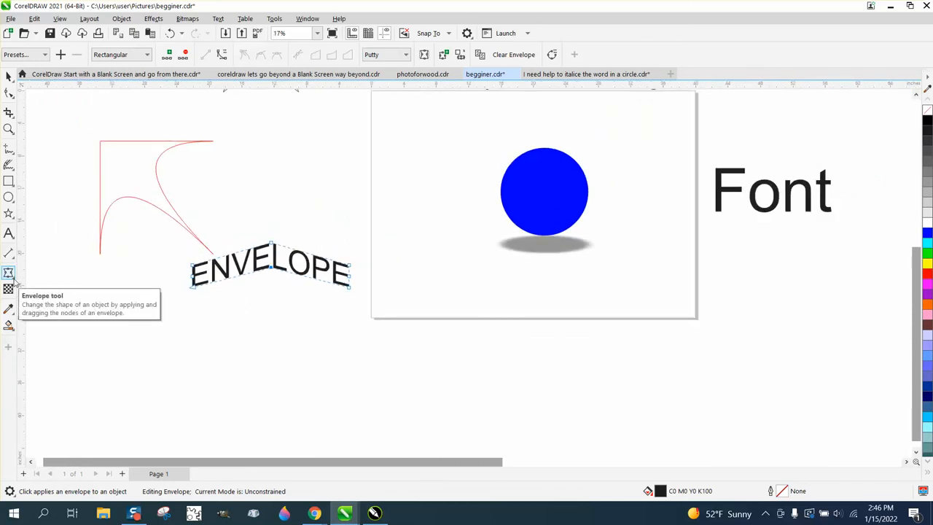
{"action": "left_click", "coordinate": [12, 279]}
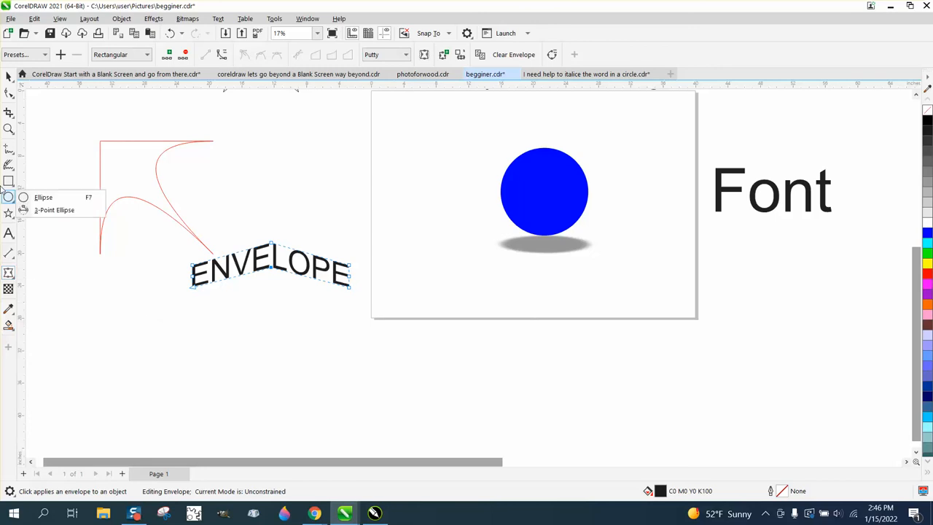
{"action": "mouse_move", "coordinate": [9, 182]}
{"action": "left_click", "coordinate": [43, 182]}
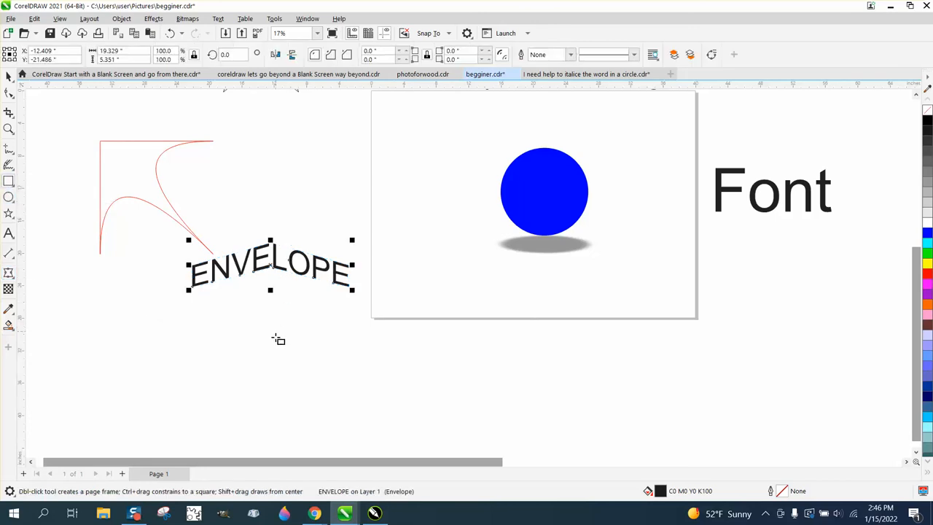
{"action": "left_click_drag", "start_coordinate": [279, 330], "coordinate": [270, 391]}
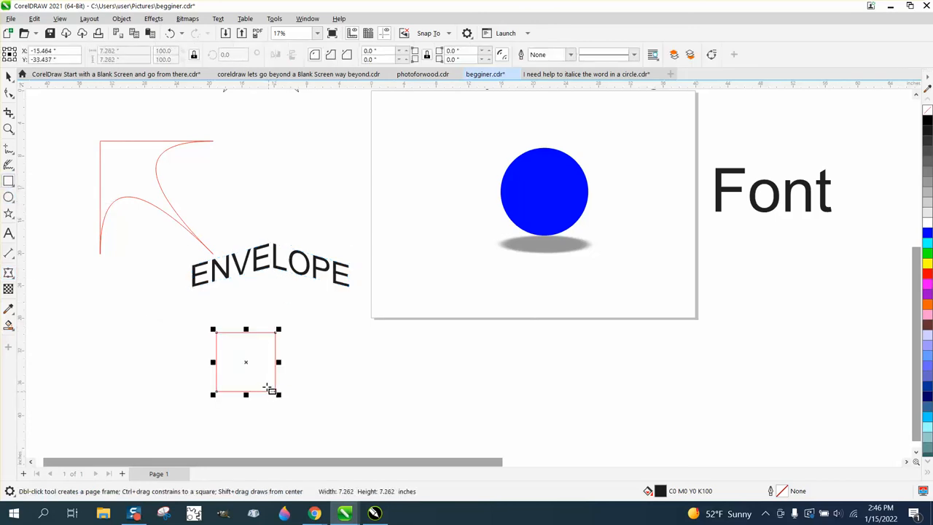
- Extrude the square diagonally down to the right with the Extrude tool, giving the extrusion a depth of 41
{"action": "left_click", "coordinate": [8, 273]}
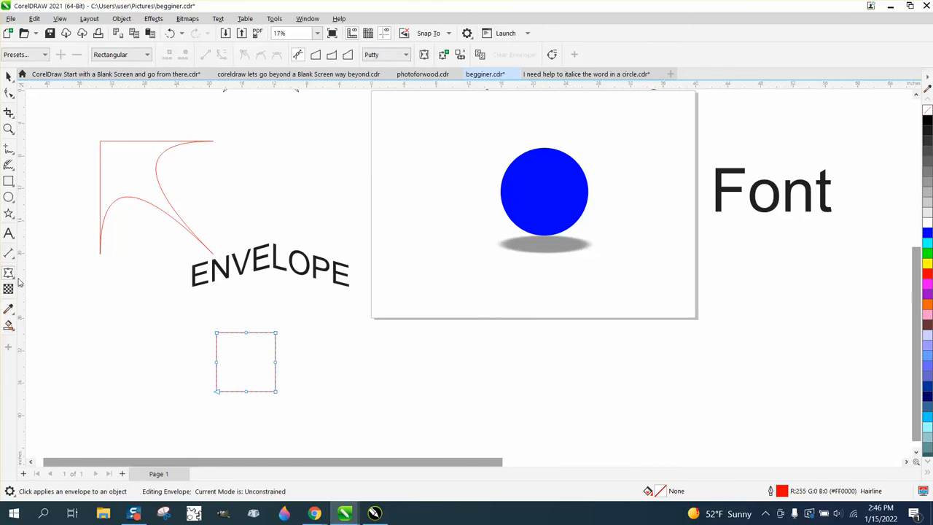
{"action": "left_click", "coordinate": [8, 274]}
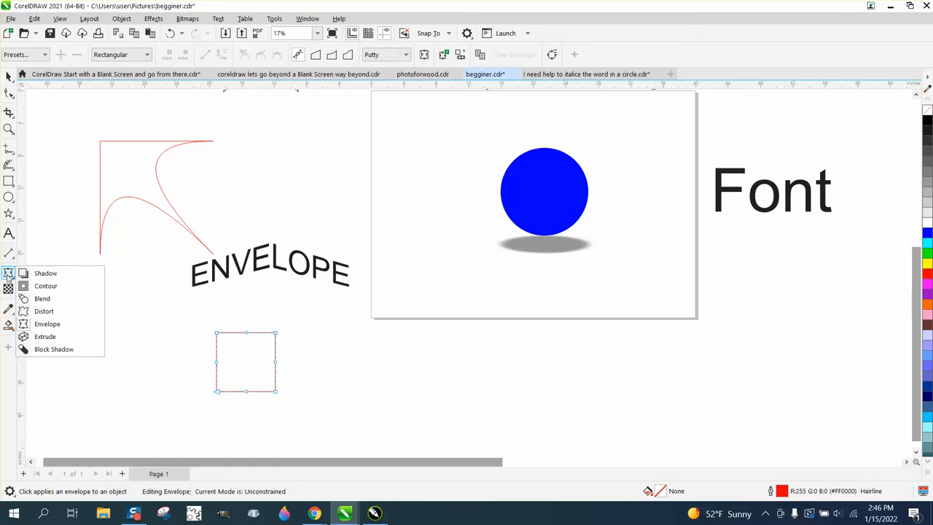
{"action": "left_click", "coordinate": [44, 336]}
{"action": "left_click_drag", "start_coordinate": [247, 364], "coordinate": [318, 423]}
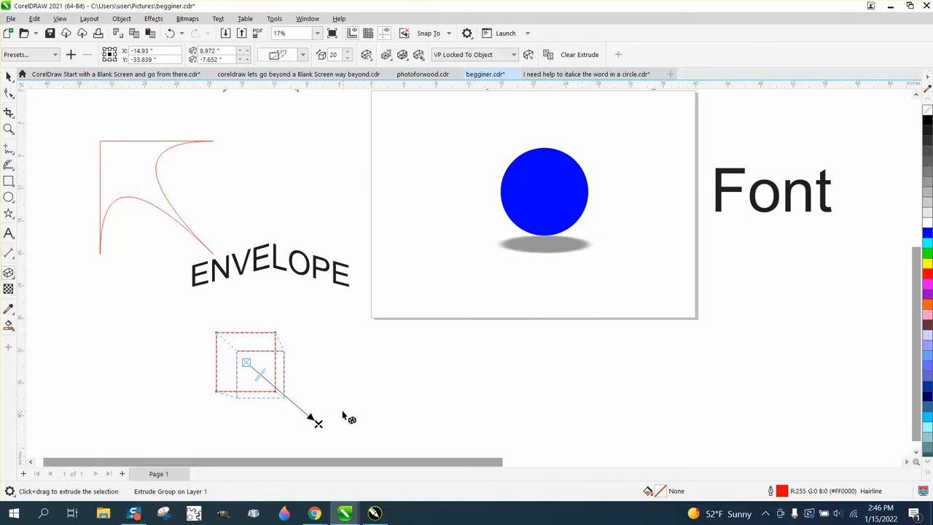
{"action": "left_click_drag", "start_coordinate": [258, 377], "coordinate": [303, 413]}
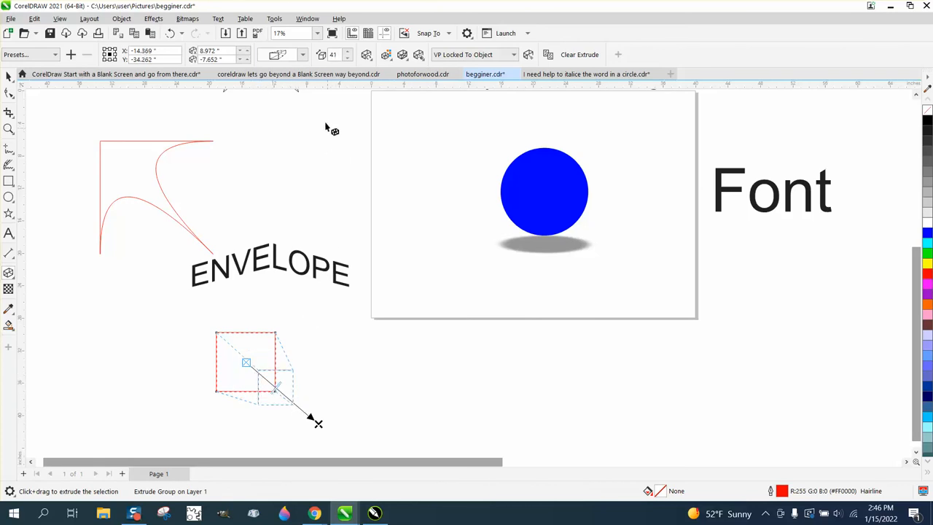
- Try the extrusion type with an enlarged back face on the square, and return to the type with a smaller back face
{"action": "left_click", "coordinate": [295, 55]}
{"action": "left_click", "coordinate": [321, 135]}
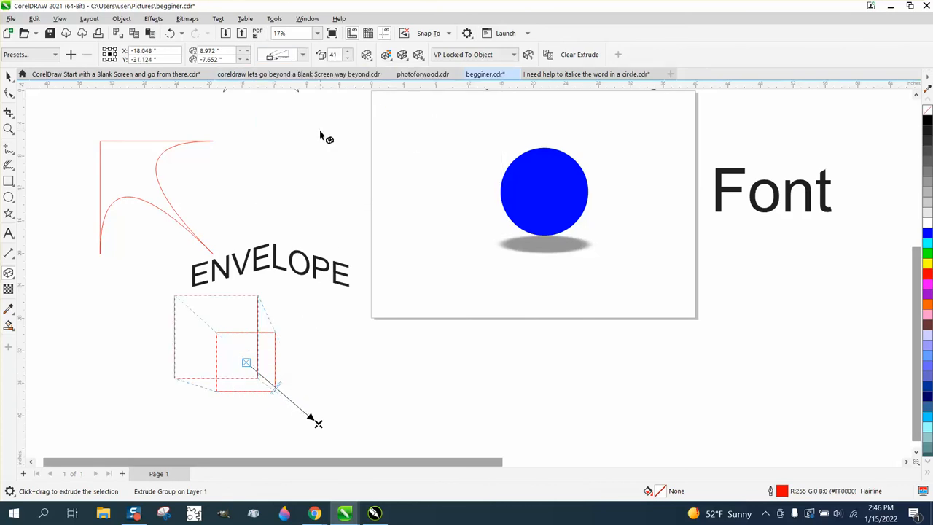
{"action": "left_click", "coordinate": [301, 55]}
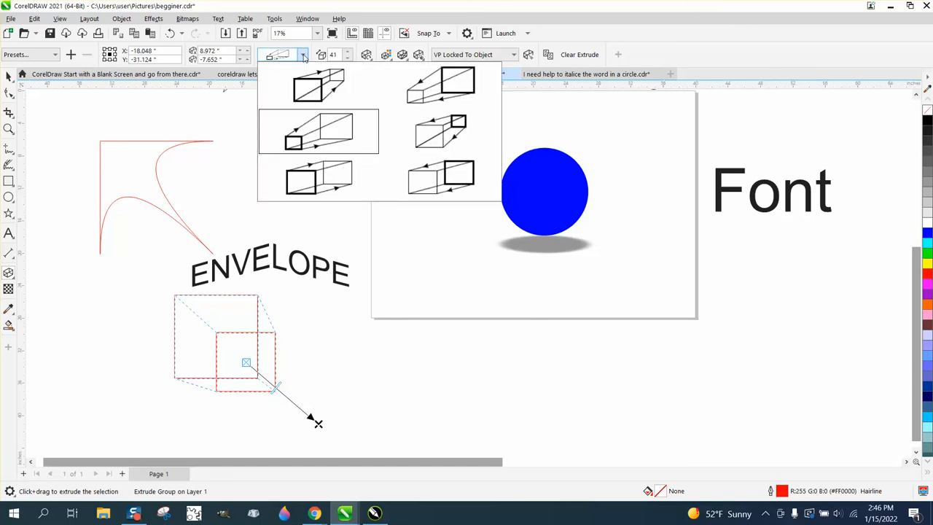
{"action": "left_click", "coordinate": [312, 86]}
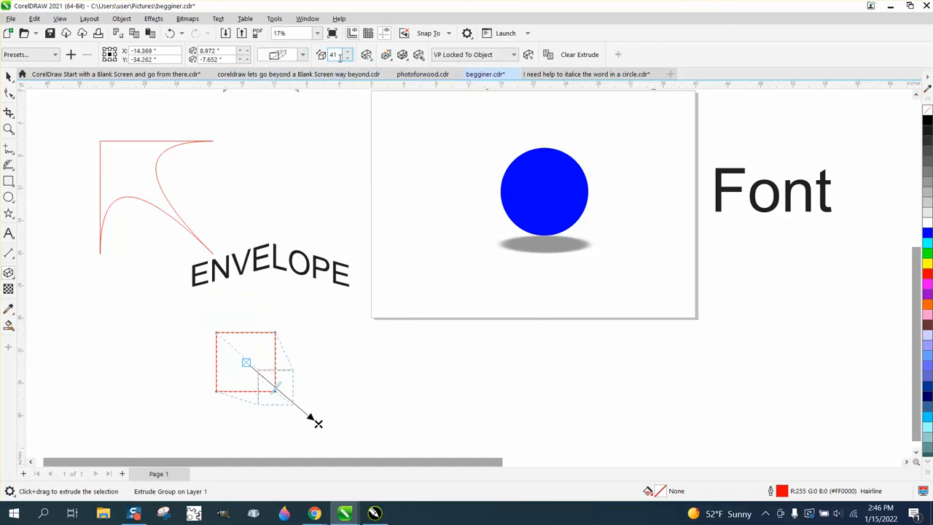
- Set the depth of the square's extrusion to 5
{"action": "left_click_drag", "start_coordinate": [340, 56], "coordinate": [335, 55]}
{"action": "type", "text": "5"}
{"action": "key", "text": "Return"}
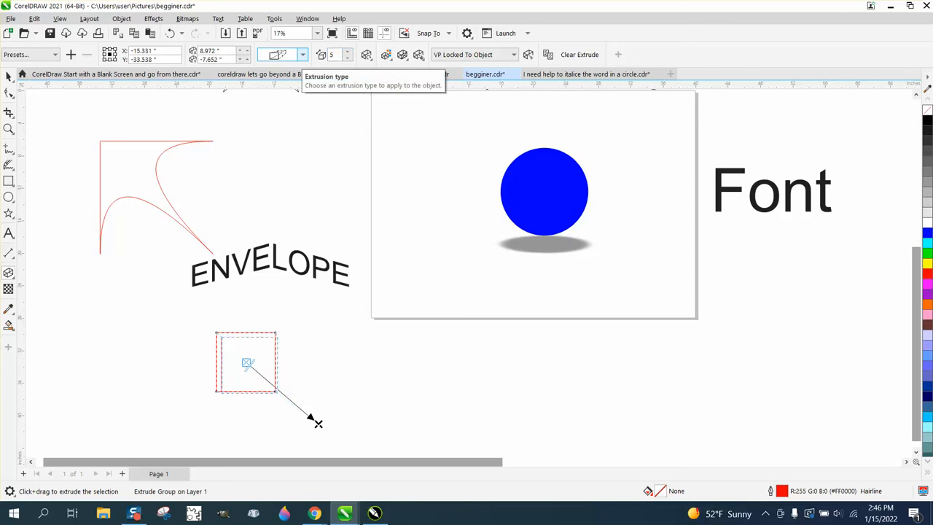
{"action": "left_click", "coordinate": [9, 129]}
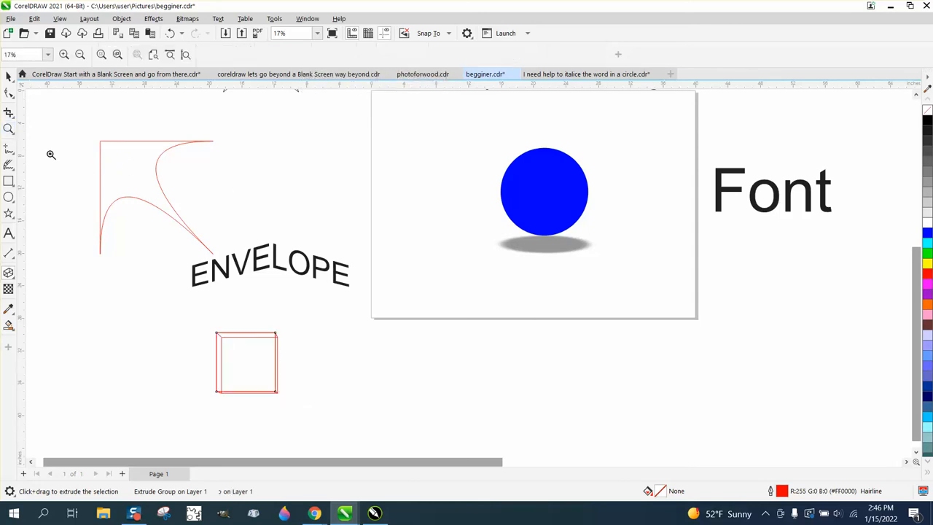
{"action": "left_click_drag", "start_coordinate": [330, 395], "coordinate": [346, 405]}
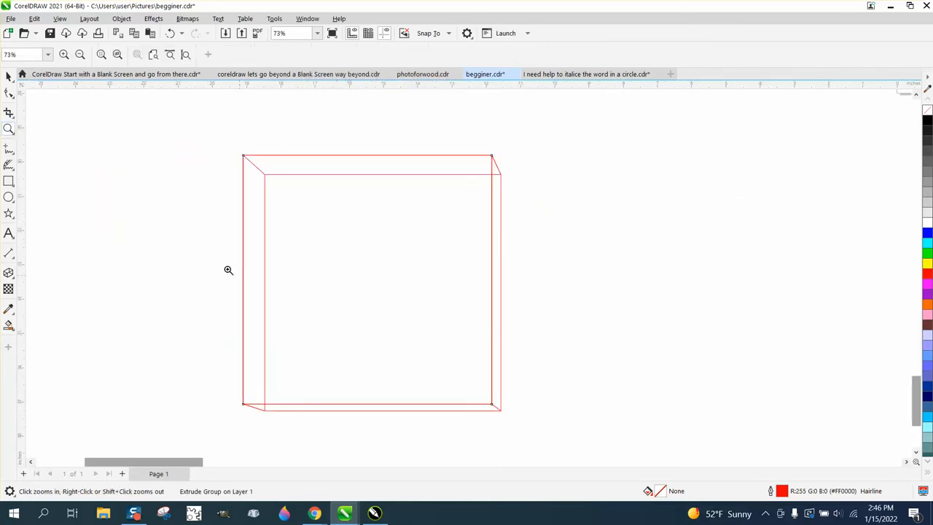
- Try the parallel back extrusion type on the square, and switch to the type that extrudes to a larger front face
{"action": "left_click", "coordinate": [9, 76]}
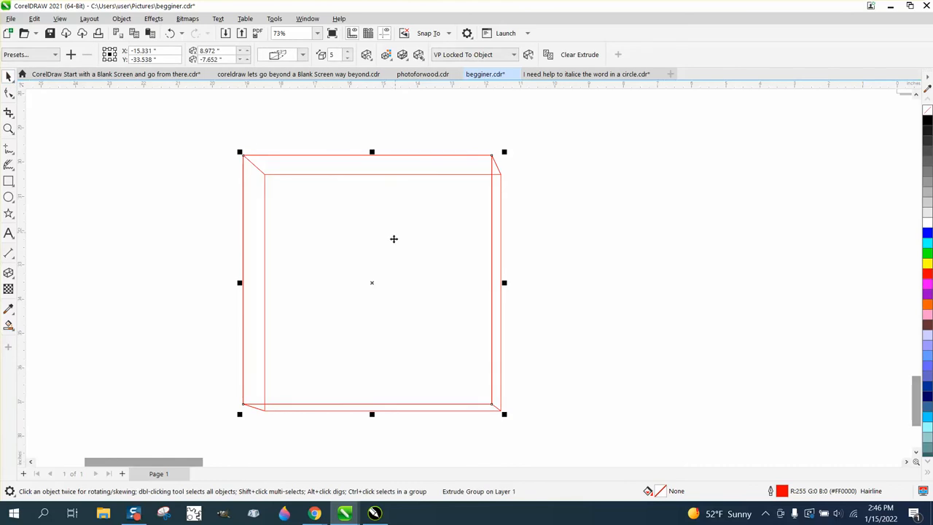
{"action": "left_click", "coordinate": [302, 55]}
{"action": "left_click", "coordinate": [331, 169]}
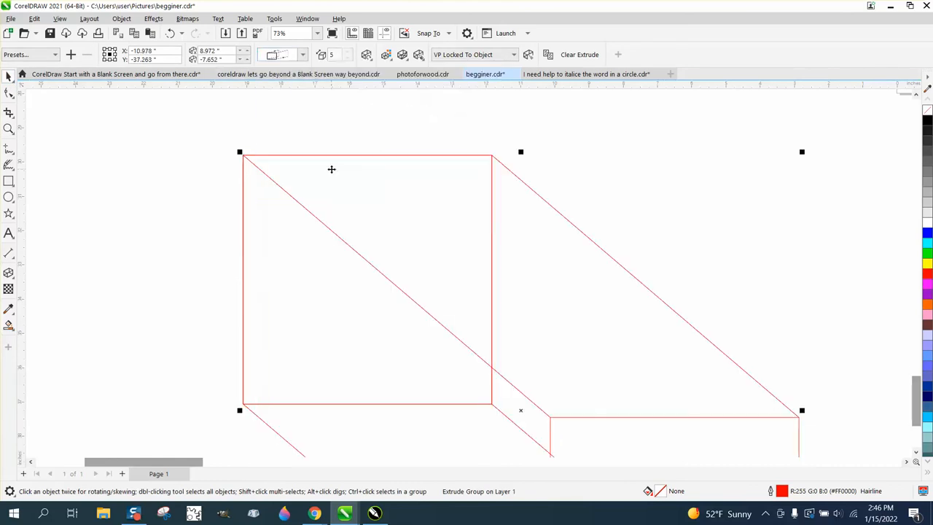
{"action": "scroll", "coordinate": [333, 154], "scroll_direction": "down", "scroll_amount": 2}
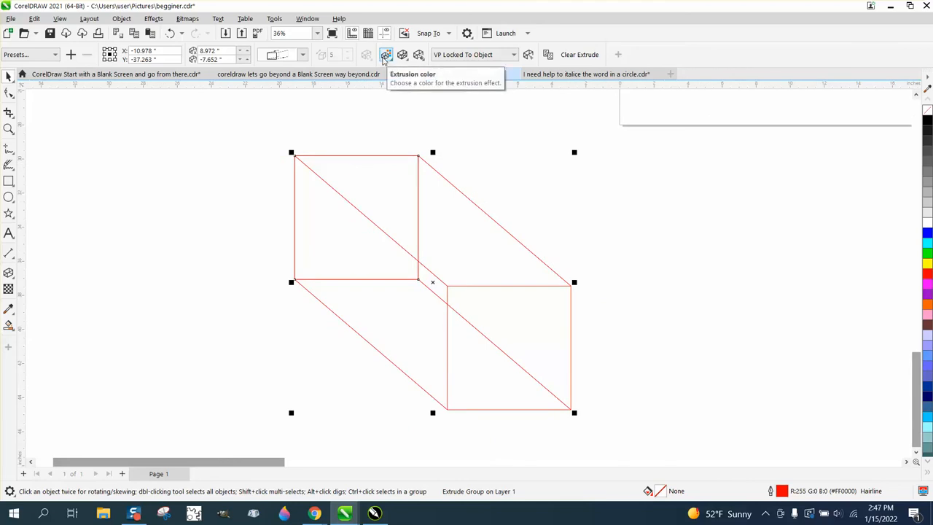
{"action": "left_click", "coordinate": [300, 54]}
{"action": "left_click", "coordinate": [428, 139]}
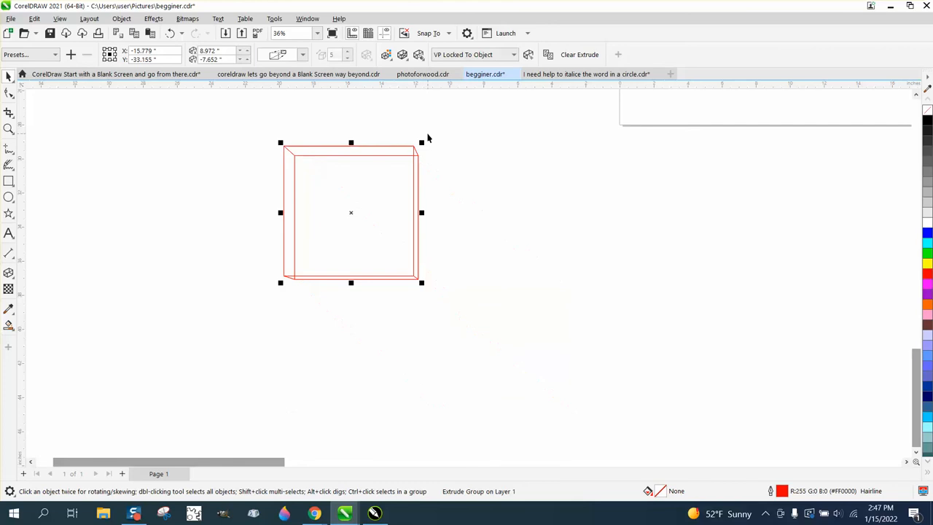
- Rotate the extruded square in 3D in two passes with the extrude rotation control so that it is tilted and skewed
{"action": "left_click", "coordinate": [367, 56]}
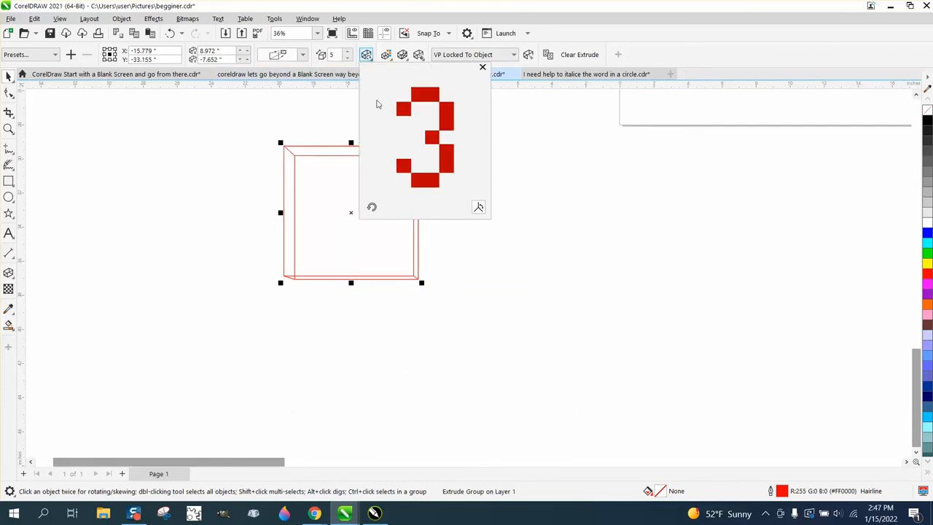
{"action": "mouse_move", "coordinate": [429, 181]}
{"action": "left_mouse_down"}
{"action": "mouse_move", "coordinate": [436, 158]}
{"action": "mouse_move", "coordinate": [449, 173]}
{"action": "left_mouse_up"}
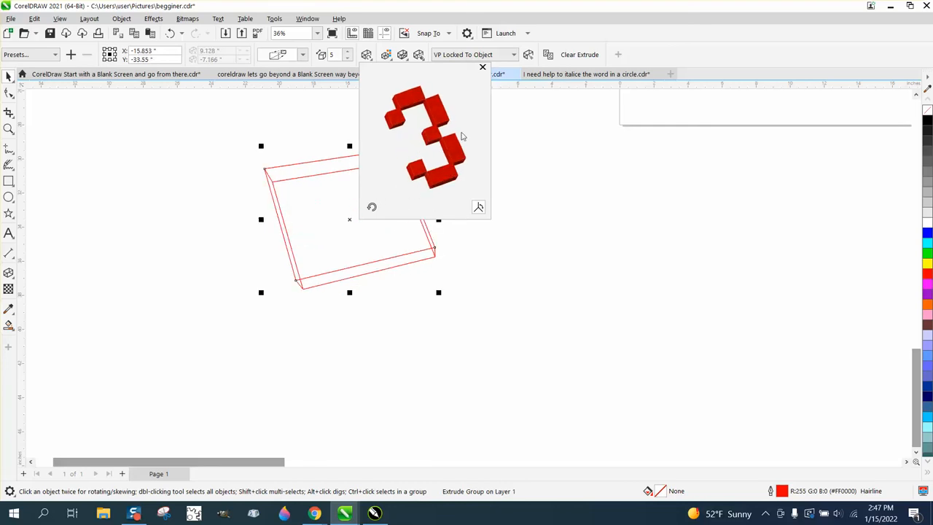
{"action": "left_click", "coordinate": [482, 68]}
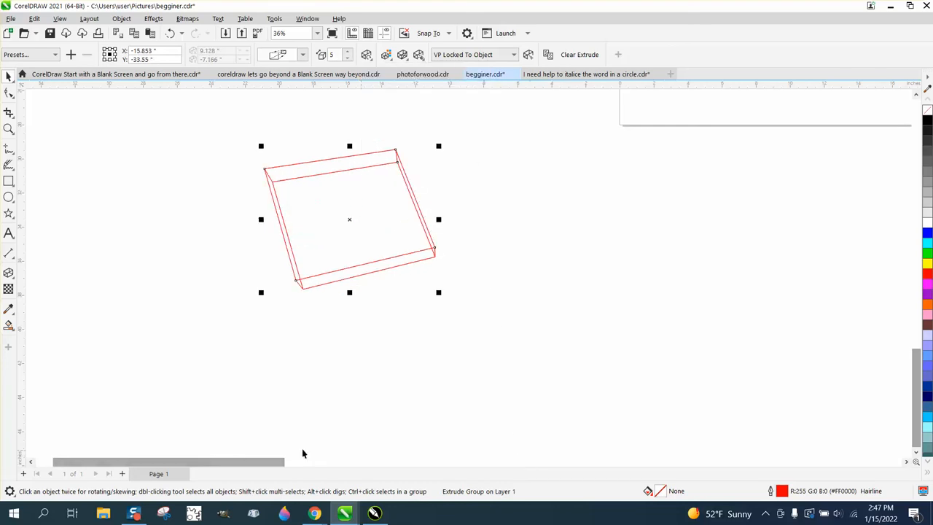
{"action": "scroll", "coordinate": [304, 454], "scroll_direction": "right", "scroll_amount": 3}
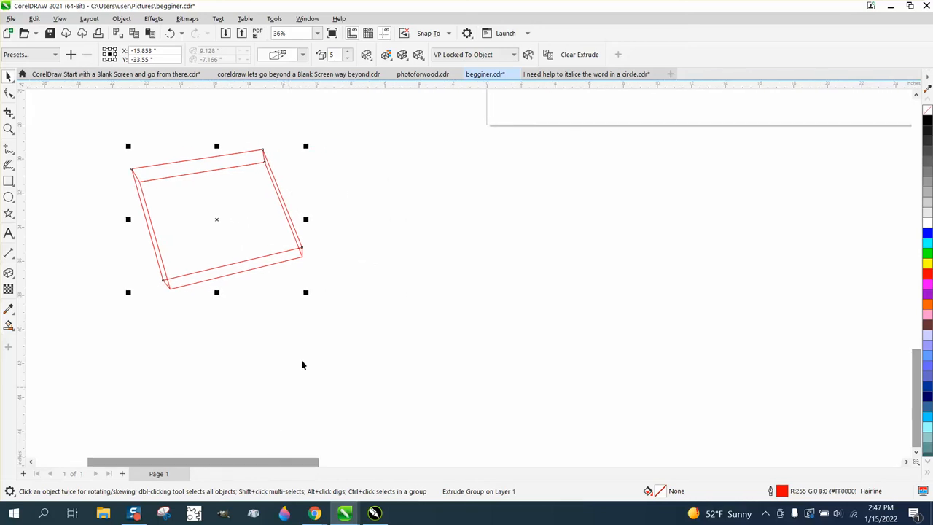
{"action": "left_click", "coordinate": [365, 55]}
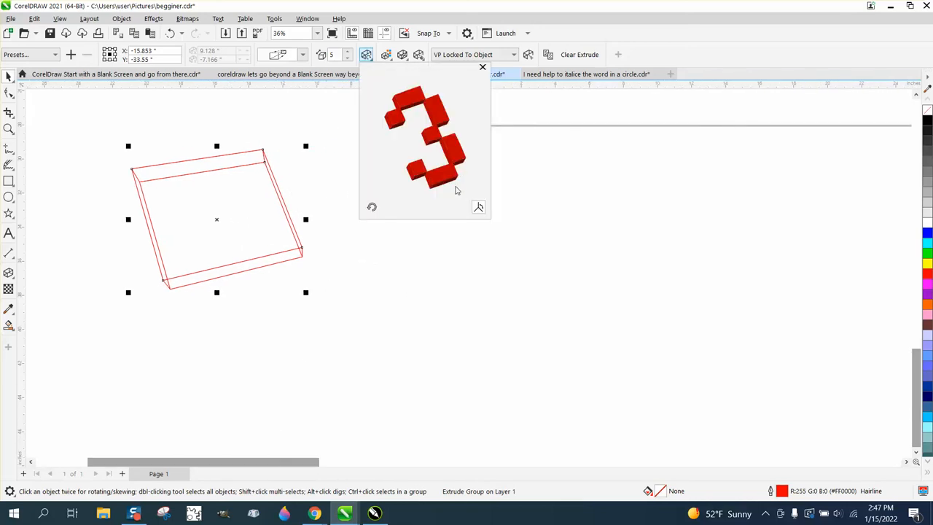
{"action": "left_click_drag", "start_coordinate": [456, 190], "coordinate": [433, 154]}
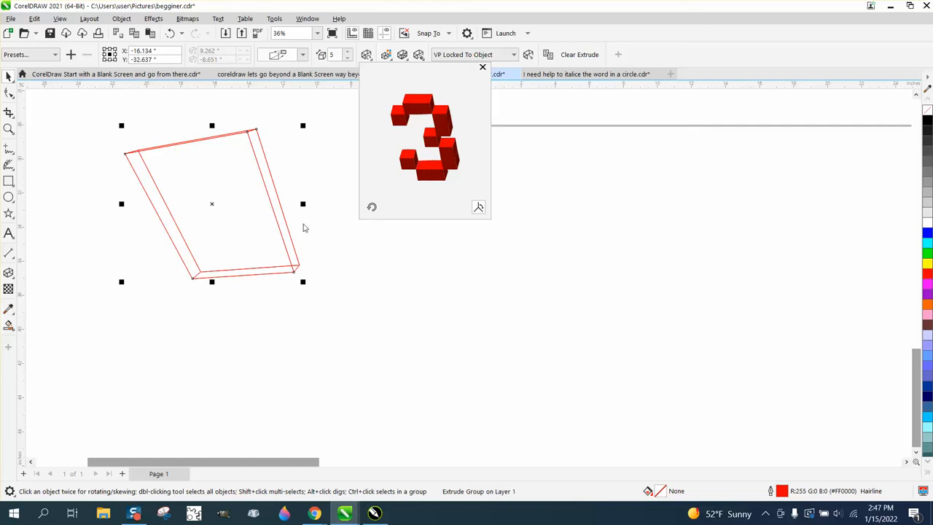
{"action": "left_click", "coordinate": [482, 68]}
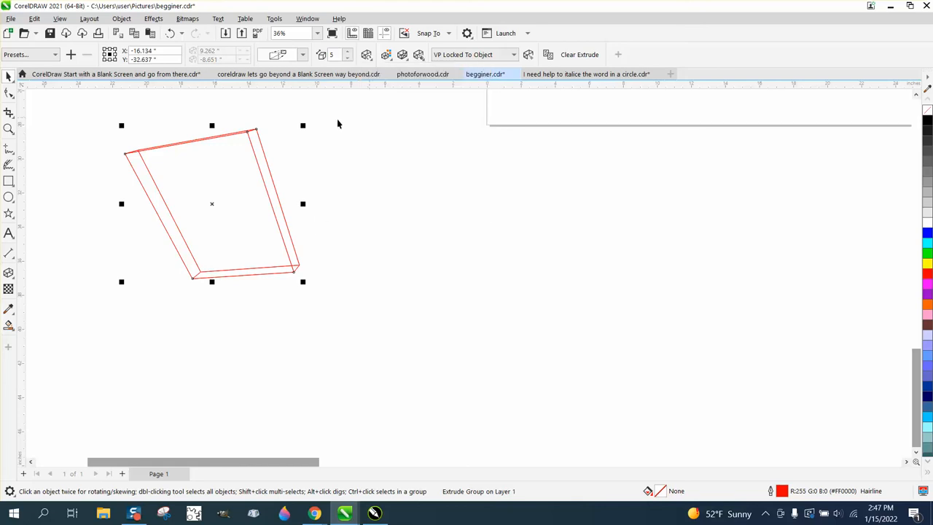
- Break the extrude group apart and remove the box's inner left and inner lower edges with Virtual Segment Delete
{"action": "left_click", "coordinate": [128, 23]}
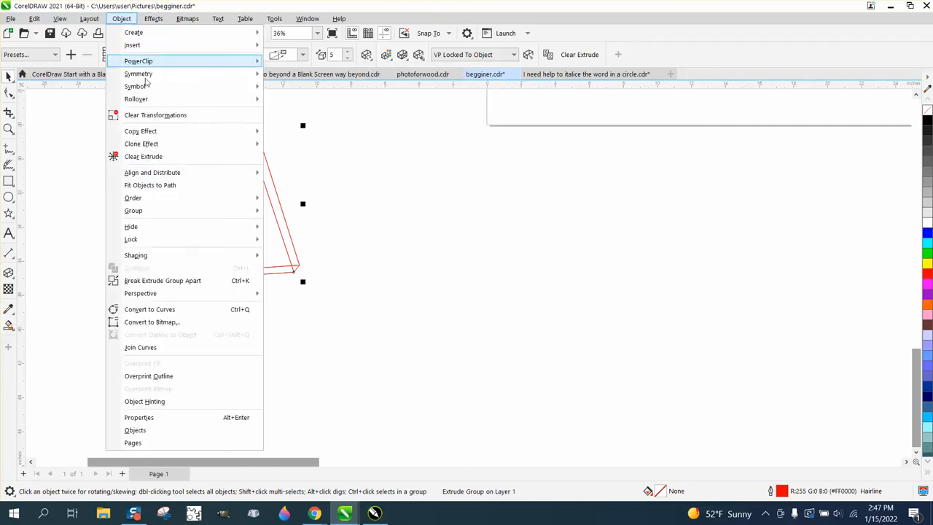
{"action": "left_click", "coordinate": [169, 280]}
{"action": "left_click", "coordinate": [9, 129]}
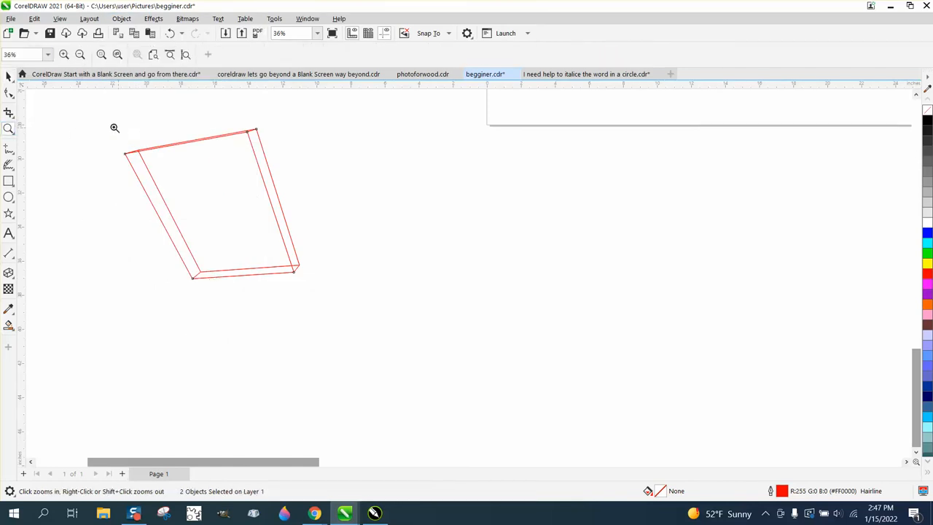
{"action": "left_click_drag", "start_coordinate": [103, 138], "coordinate": [425, 328]}
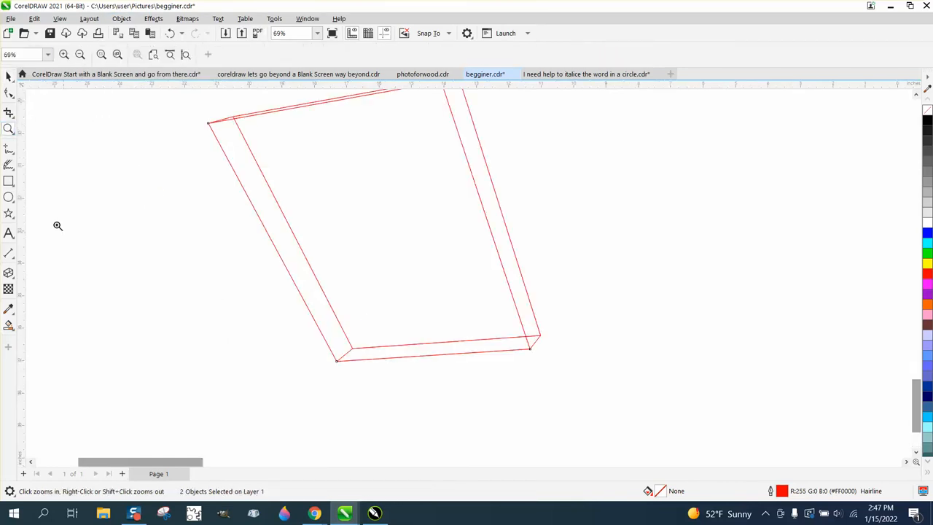
{"action": "left_click", "coordinate": [13, 123]}
{"action": "left_click", "coordinate": [63, 138]}
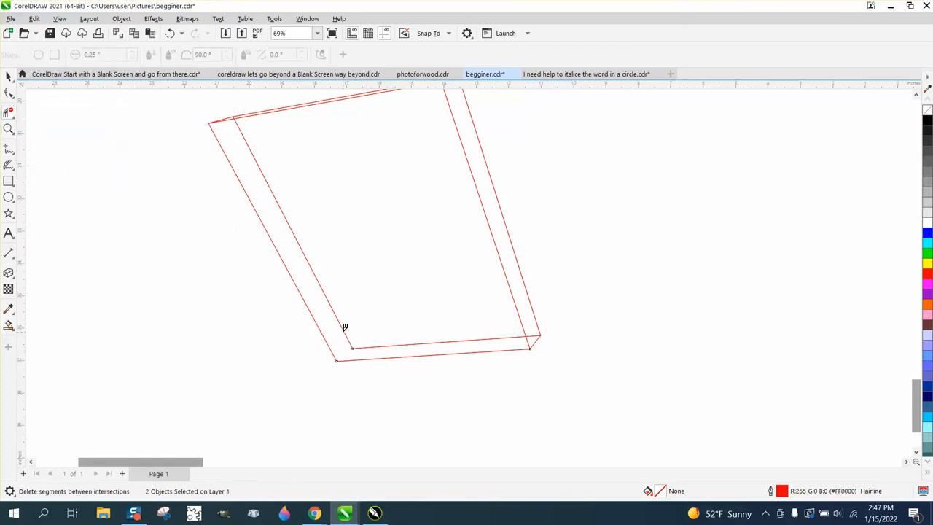
{"action": "left_click", "coordinate": [343, 327]}
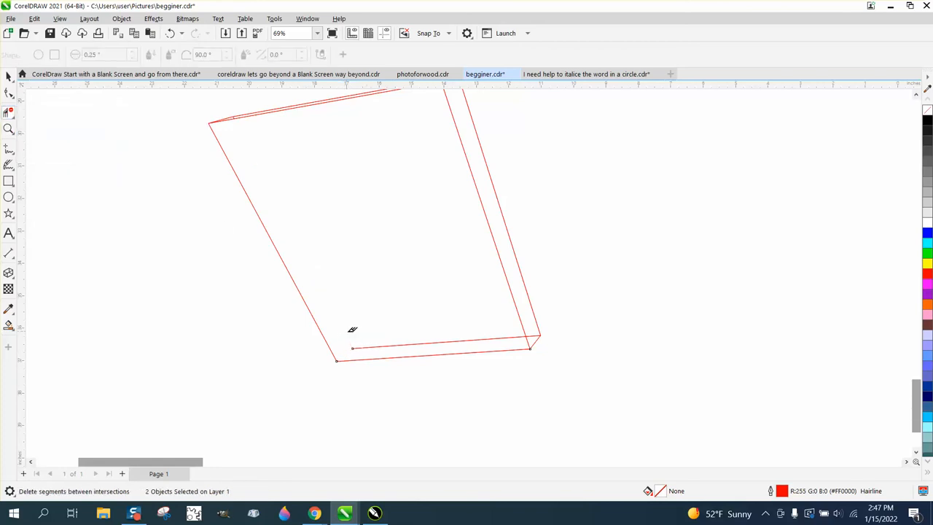
{"action": "left_click", "coordinate": [481, 338]}
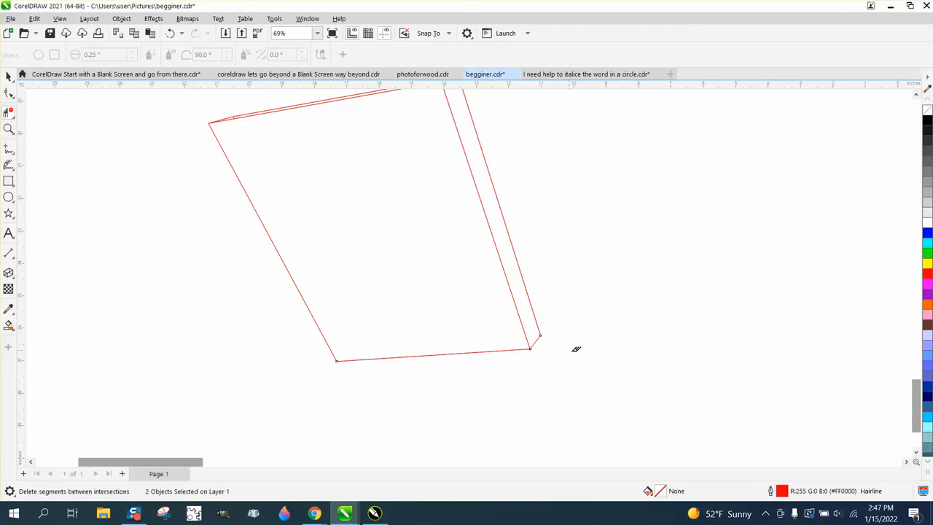
{"action": "scroll", "coordinate": [588, 347], "scroll_direction": "down", "scroll_amount": 1}
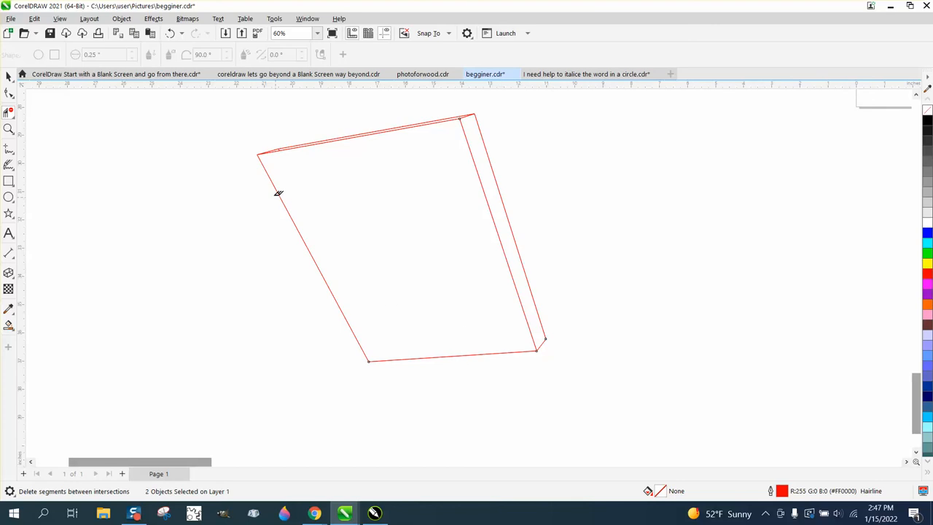
{"action": "scroll", "coordinate": [378, 173], "scroll_direction": "down", "scroll_amount": 2}
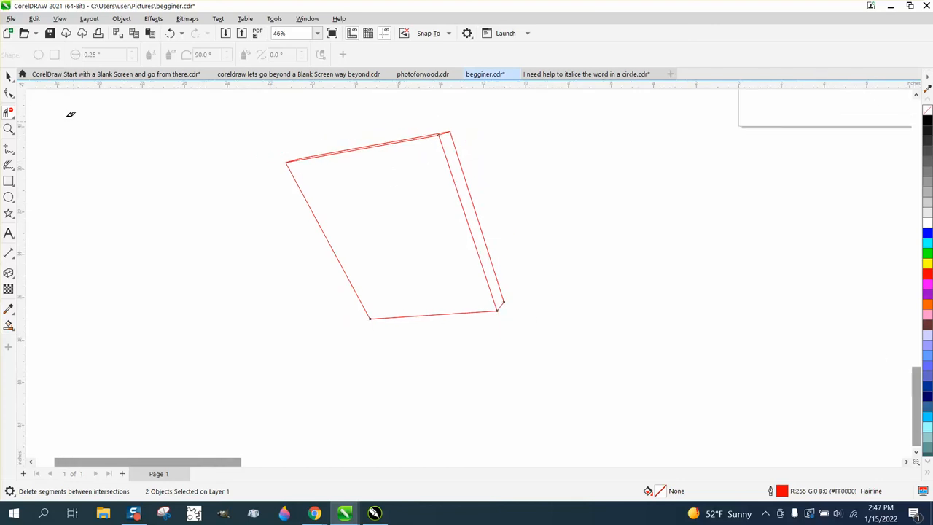
- Try to pull a block shadow from the unselected word "Font" beside the page with the Block Shadow tool
{"action": "left_click", "coordinate": [13, 81]}
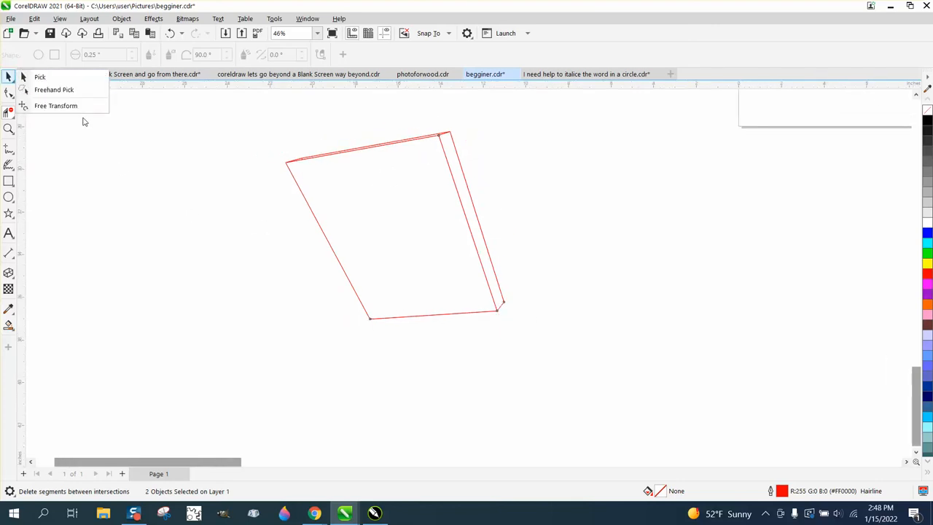
{"action": "left_click", "coordinate": [58, 90]}
{"action": "scroll", "coordinate": [73, 176], "scroll_direction": "down", "scroll_amount": 2}
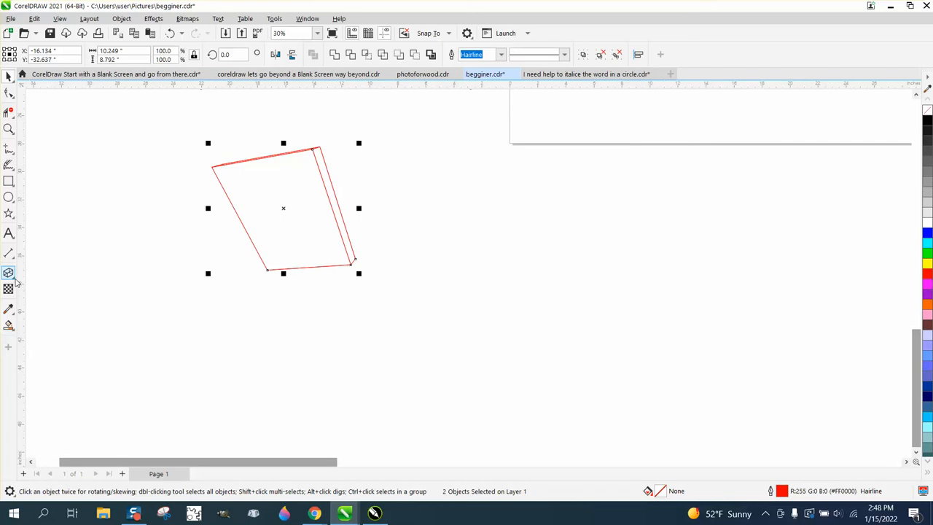
{"action": "left_click", "coordinate": [15, 280]}
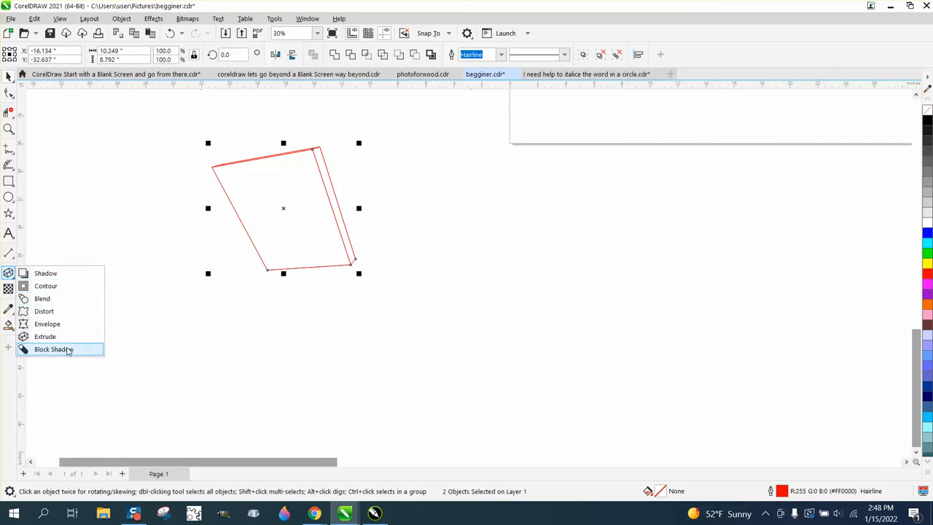
{"action": "left_click", "coordinate": [68, 350]}
{"action": "scroll", "coordinate": [345, 287], "scroll_direction": "down", "scroll_amount": 3}
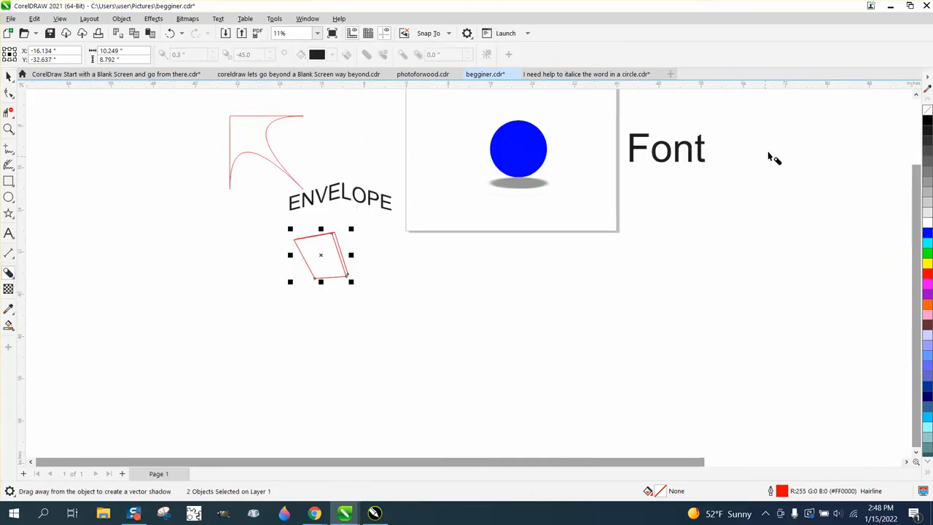
{"action": "left_click", "coordinate": [9, 129]}
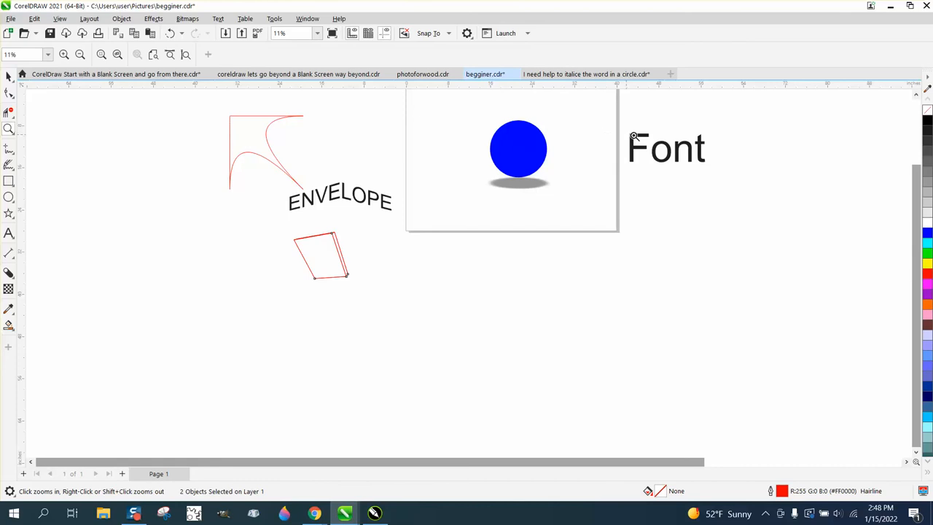
{"action": "left_click_drag", "start_coordinate": [634, 136], "coordinate": [801, 227]}
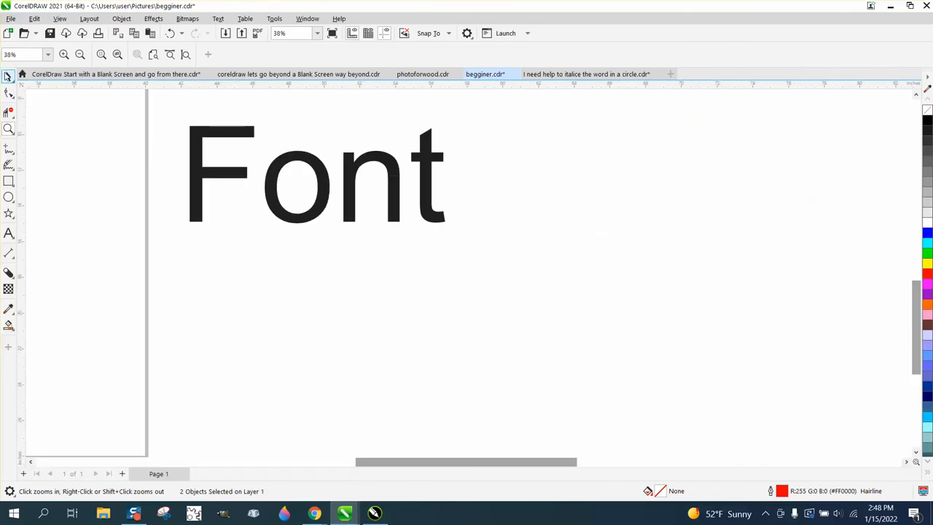
{"action": "left_click", "coordinate": [9, 76]}
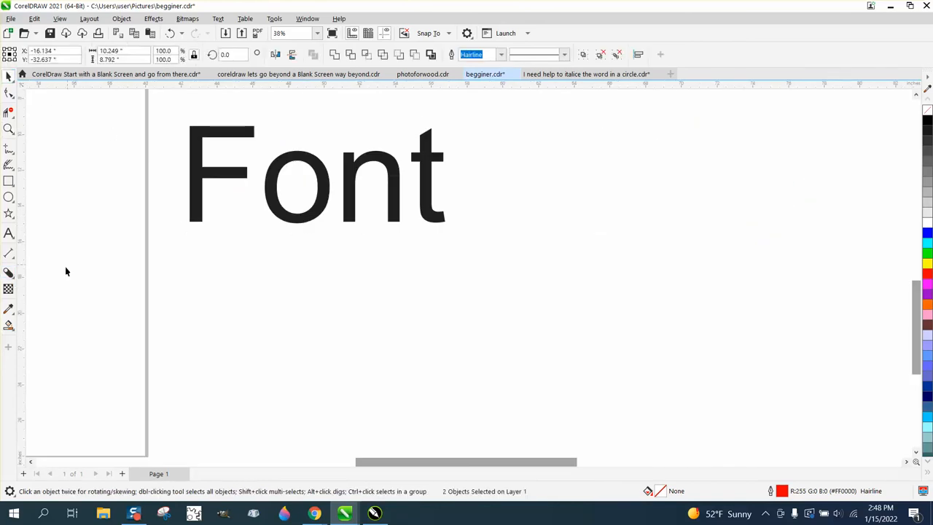
{"action": "left_click", "coordinate": [9, 272]}
{"action": "left_click_drag", "start_coordinate": [319, 211], "coordinate": [333, 246]}
{"action": "left_click_drag", "start_coordinate": [354, 208], "coordinate": [430, 220]}
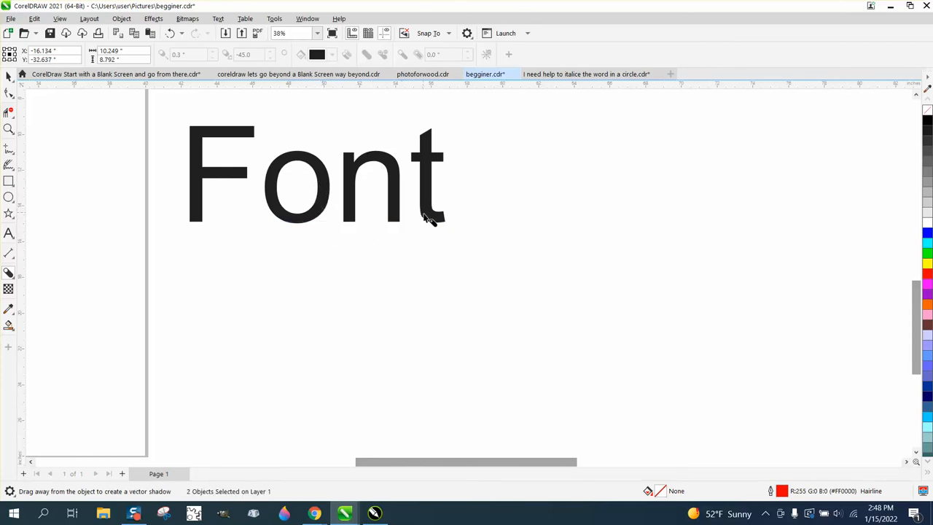
- Move the word "Font" slightly right and give it a block shadow towards its lower right, about 1.28 in deep
{"action": "left_click", "coordinate": [9, 76]}
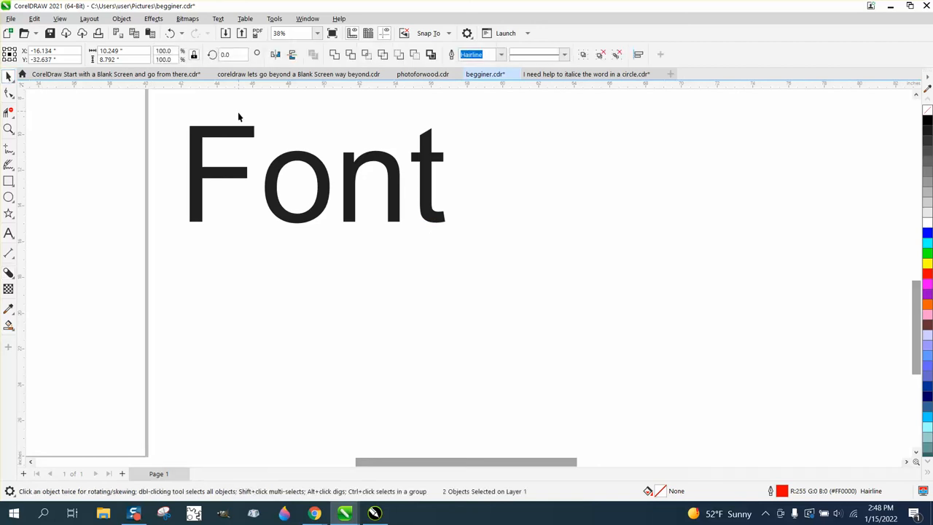
{"action": "left_click_drag", "start_coordinate": [243, 131], "coordinate": [306, 138]}
{"action": "left_click", "coordinate": [9, 272]}
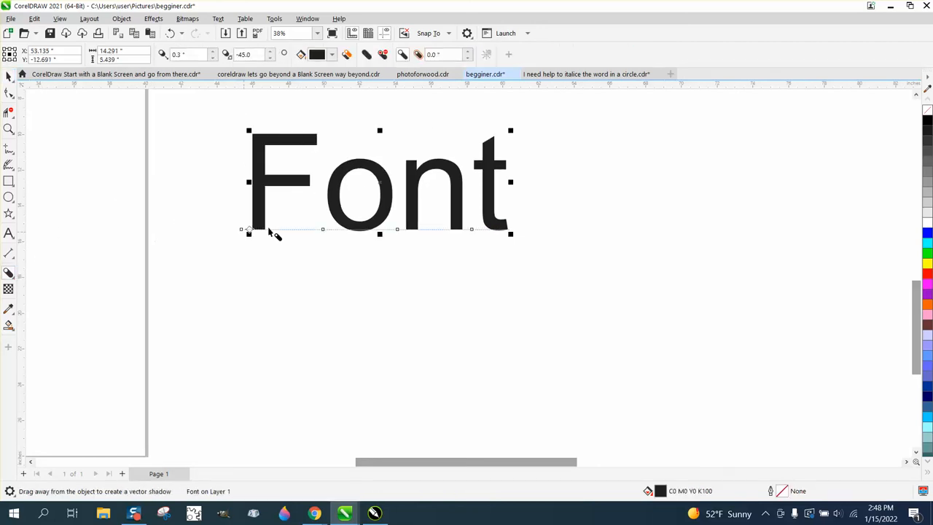
{"action": "left_click_drag", "start_coordinate": [298, 187], "coordinate": [308, 221]}
{"action": "left_click_drag", "start_coordinate": [366, 218], "coordinate": [395, 198]}
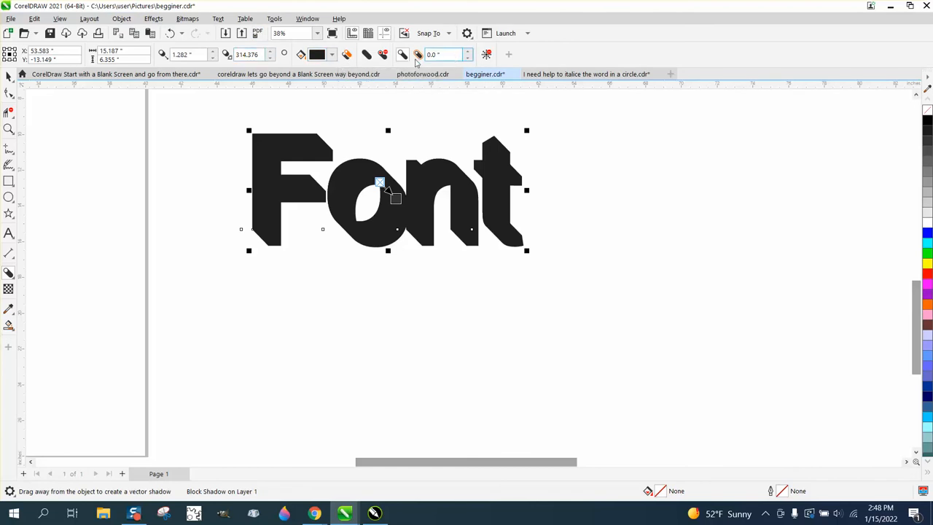
- Break the block shadow apart from the "Font" text and fill the separated shadow curve with blue
{"action": "left_click", "coordinate": [124, 22]}
{"action": "left_click", "coordinate": [202, 280]}
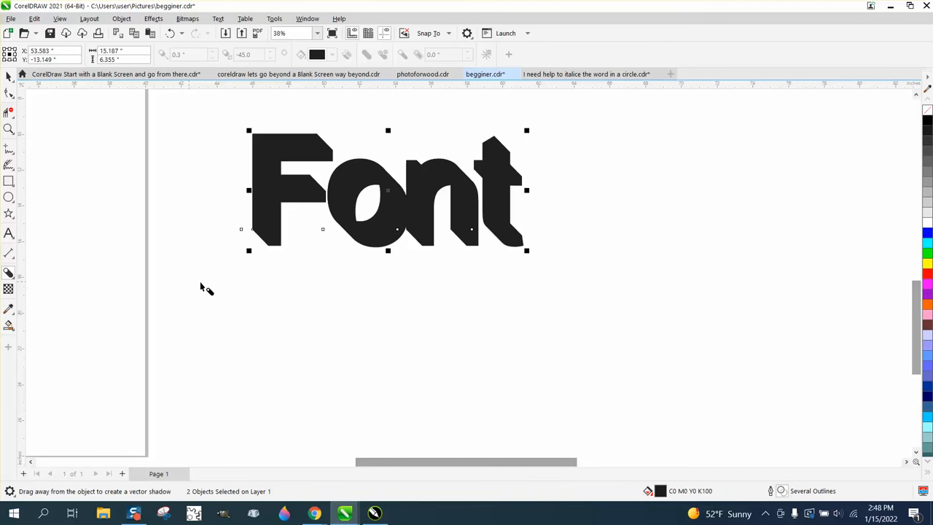
{"action": "left_click", "coordinate": [9, 77]}
{"action": "left_click", "coordinate": [239, 209]}
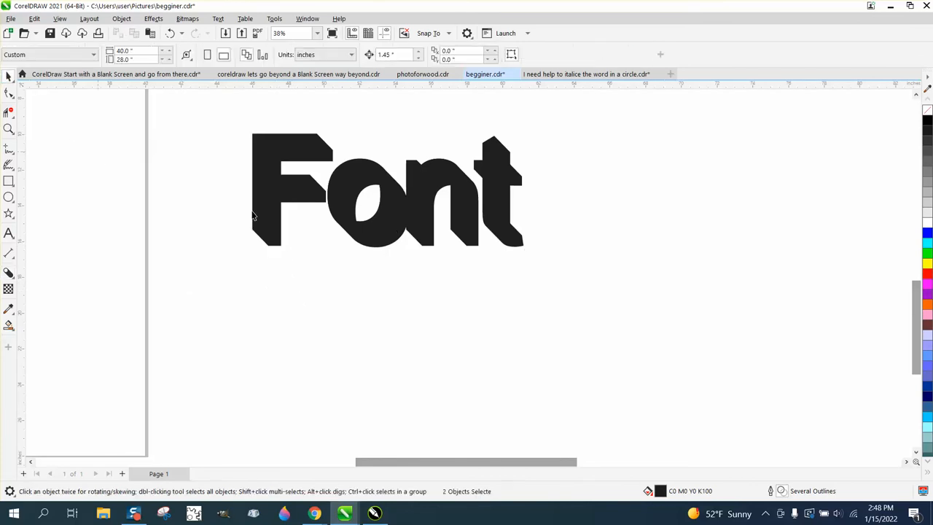
{"action": "left_click", "coordinate": [273, 234]}
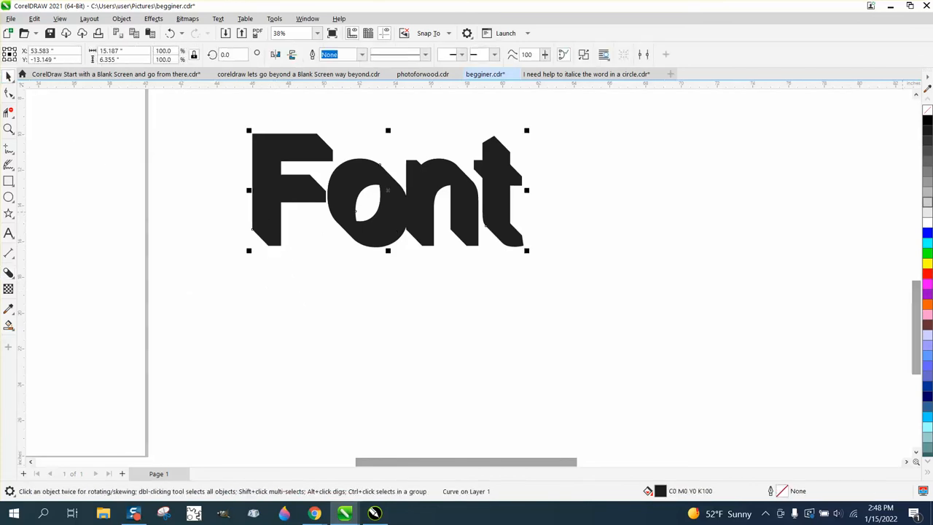
{"action": "left_click", "coordinate": [928, 235]}
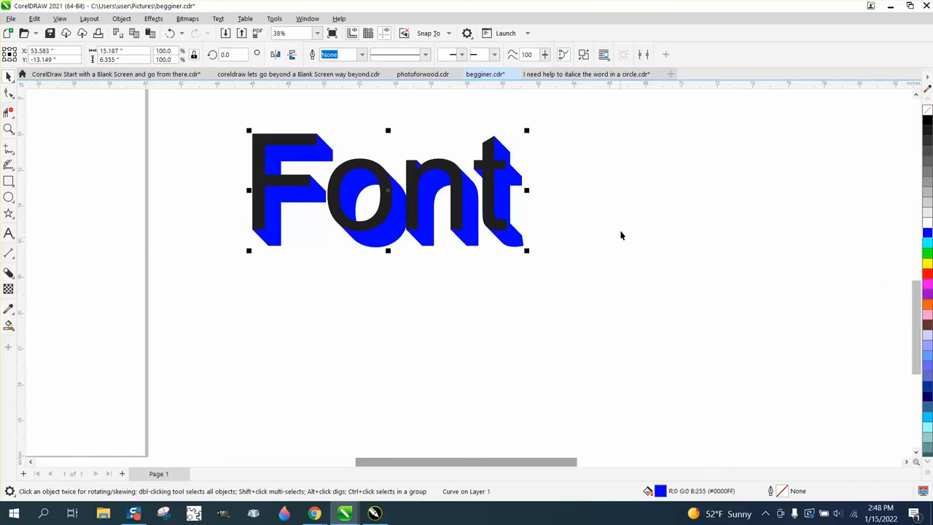
- Fill the "Font" text with cyan and give both the text and its shadow a black outline
{"action": "left_click", "coordinate": [560, 187]}
{"action": "left_click", "coordinate": [488, 161]}
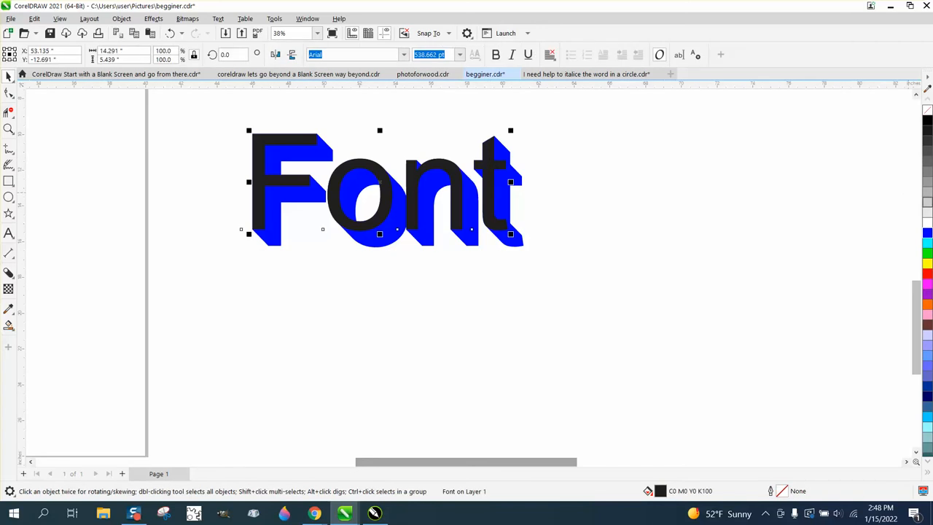
{"action": "left_click", "coordinate": [928, 242]}
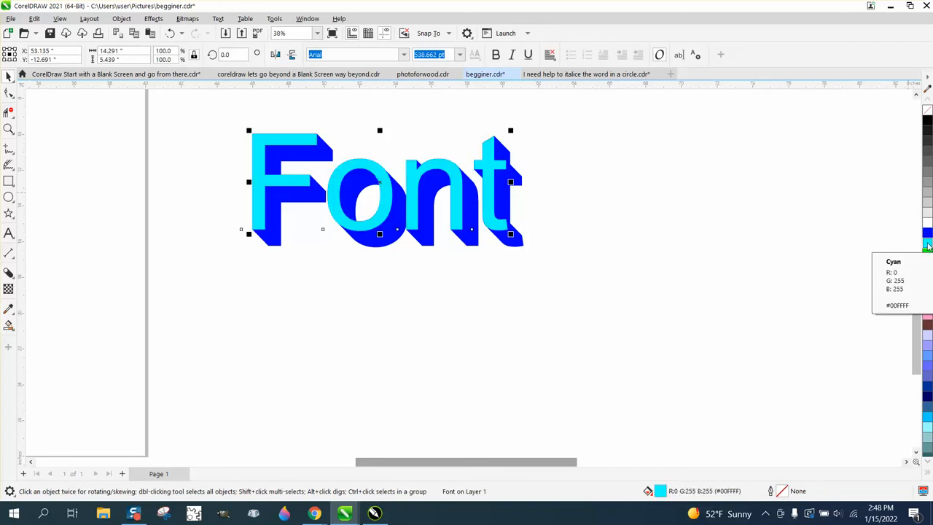
{"action": "left_click_drag", "start_coordinate": [215, 138], "coordinate": [720, 294]}
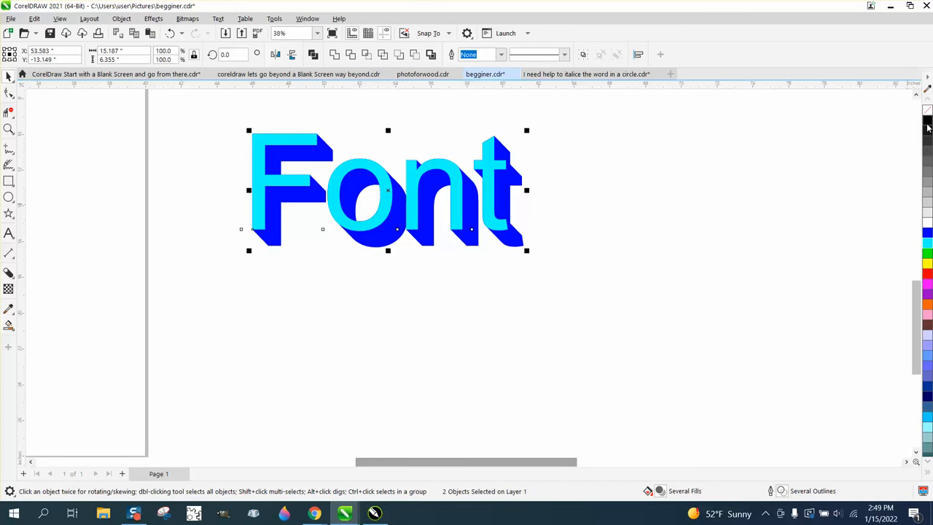
{"action": "right_click", "coordinate": [926, 123]}
- Set the outline width of the blue shadow curve behind "Font" to 0.1 in
{"action": "left_click", "coordinate": [524, 193]}
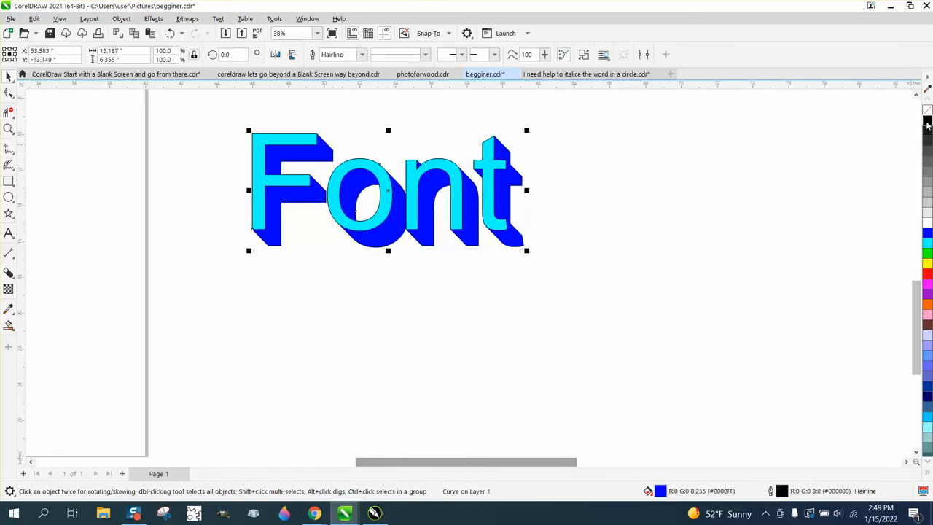
{"action": "left_click", "coordinate": [8, 129]}
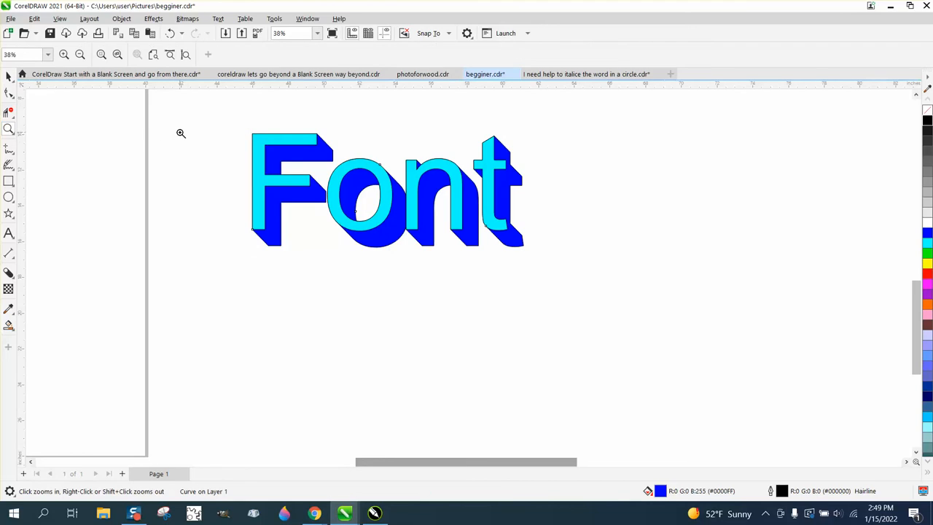
{"action": "left_click_drag", "start_coordinate": [198, 131], "coordinate": [583, 264]}
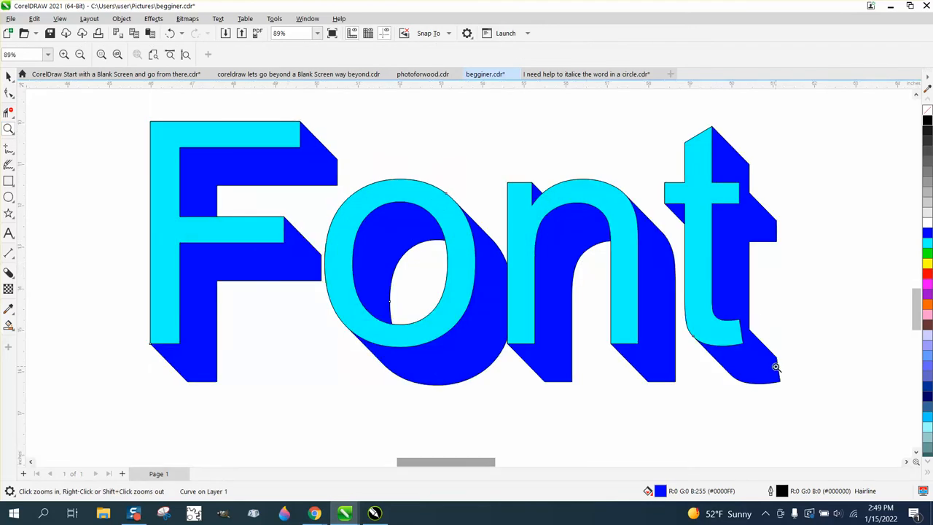
{"action": "double_click", "coordinate": [782, 492]}
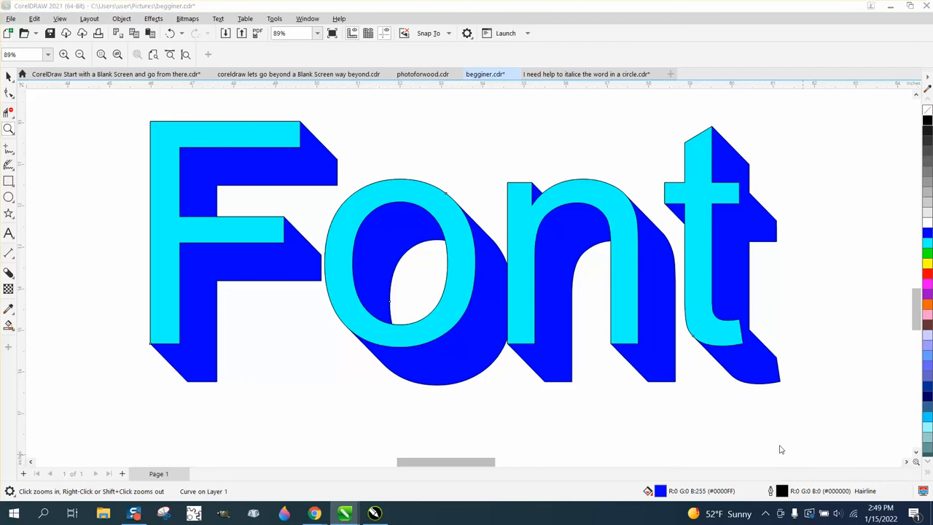
{"action": "left_click_drag", "start_coordinate": [450, 169], "coordinate": [704, 184]}
{"action": "left_click", "coordinate": [643, 230]}
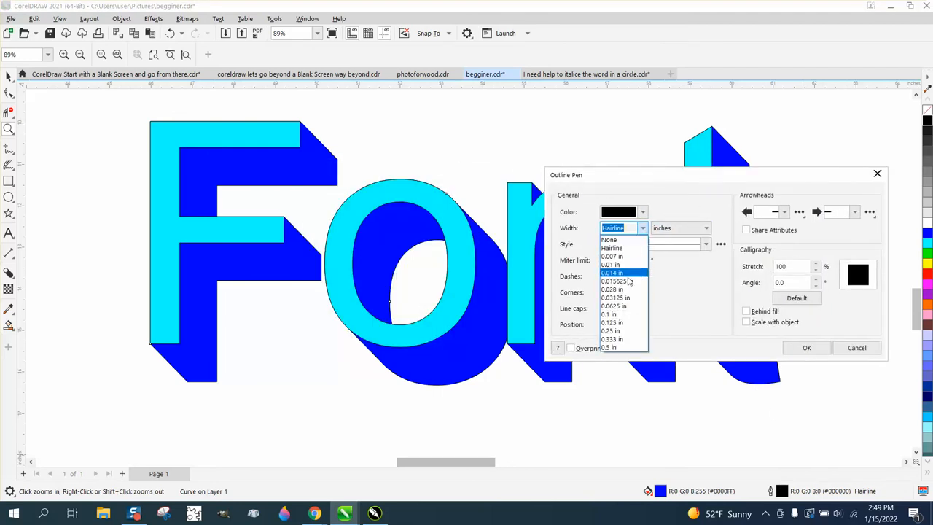
{"action": "left_click", "coordinate": [618, 315]}
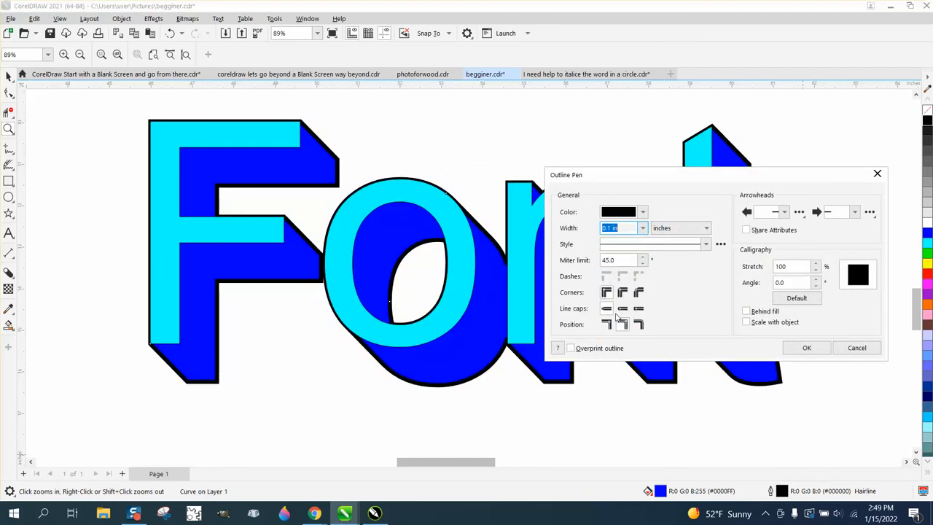
{"action": "left_click", "coordinate": [807, 347]}
{"action": "scroll", "coordinate": [546, 245], "scroll_direction": "down", "scroll_amount": 4}
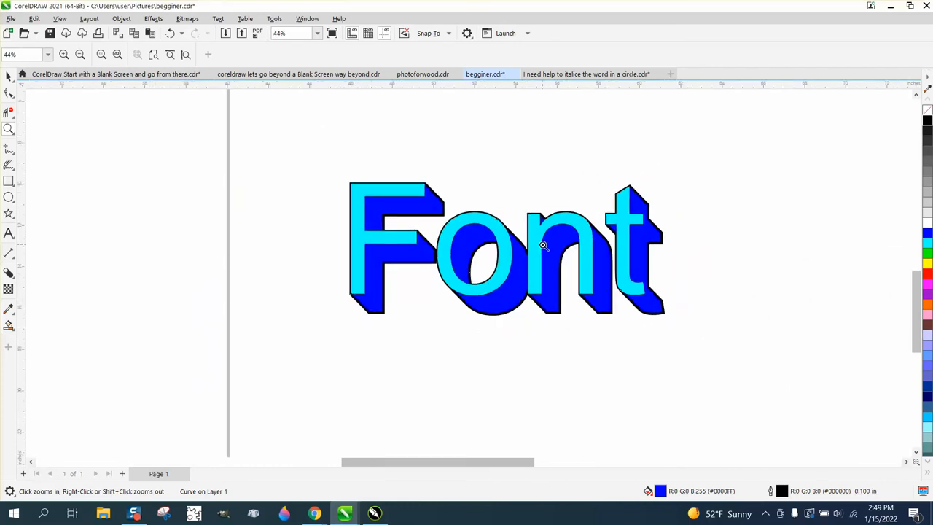
{"action": "scroll", "coordinate": [518, 242], "scroll_direction": "down", "scroll_amount": 2}
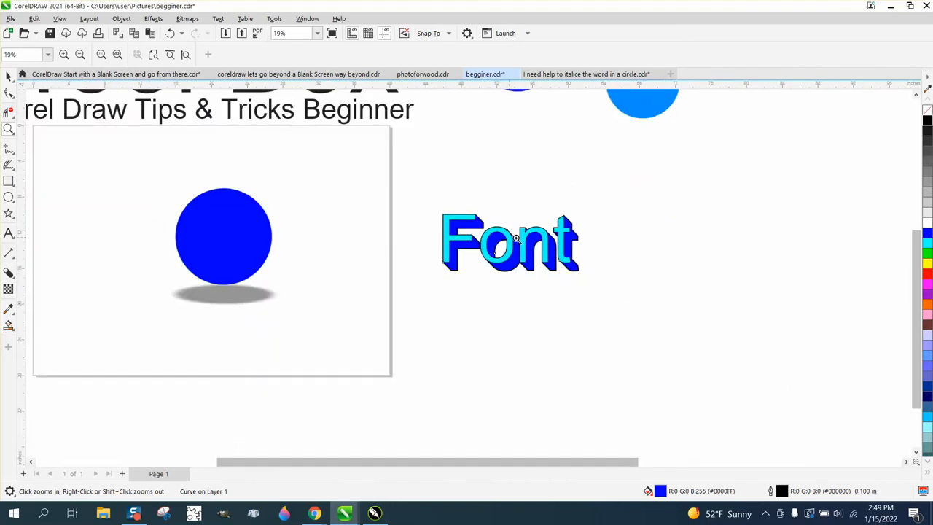